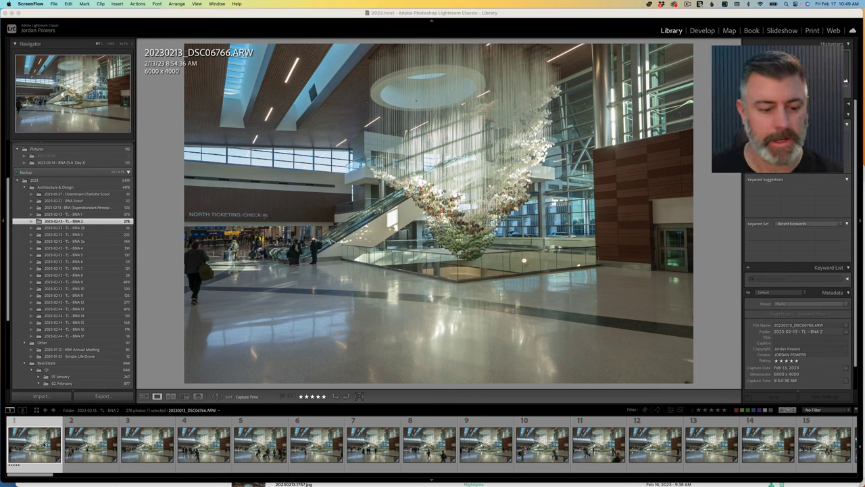
Step: Review the airport frames from the first photo up to 20230213_DSC06785.ARW and inspect that frame's walking people up close
left_click(43, 438)
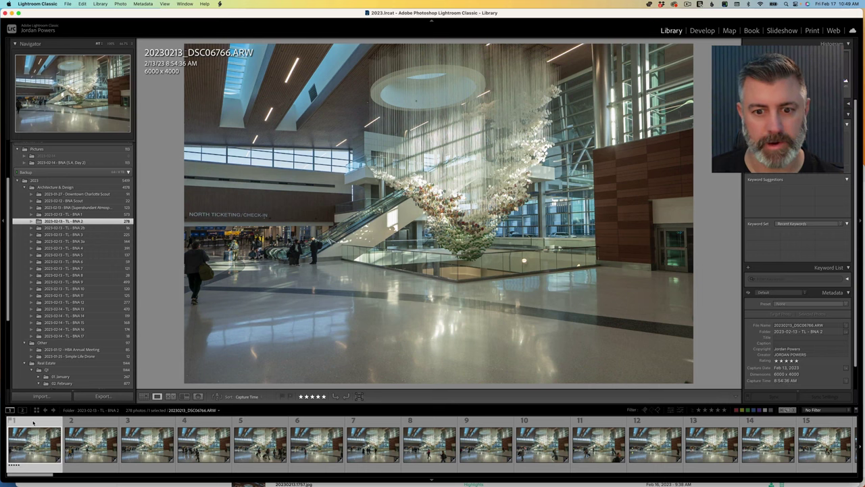
key("Right")
key("Right")
key("Right")
key("Right")
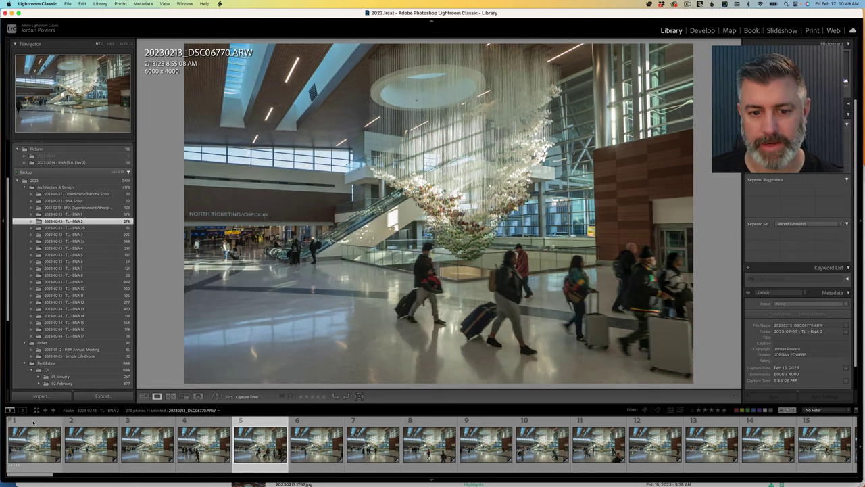
key("Right")
key("Right")
key("Right")
key("Right")
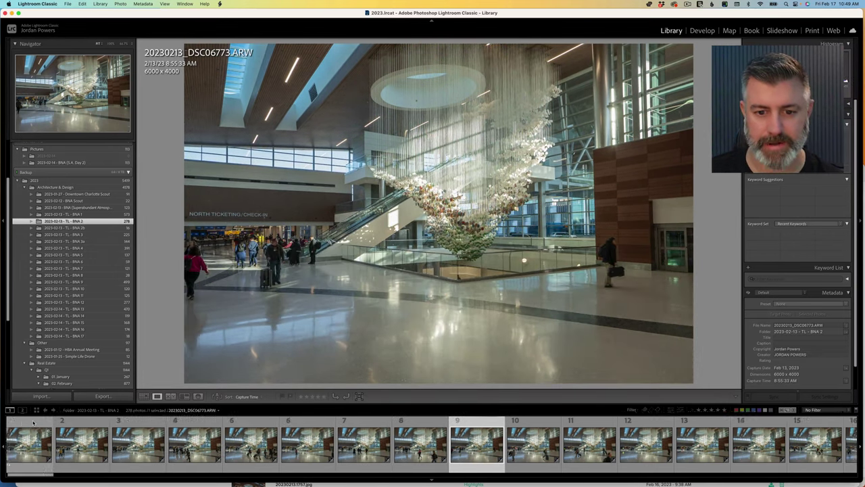
key("Right")
key("Right")
key("Right")
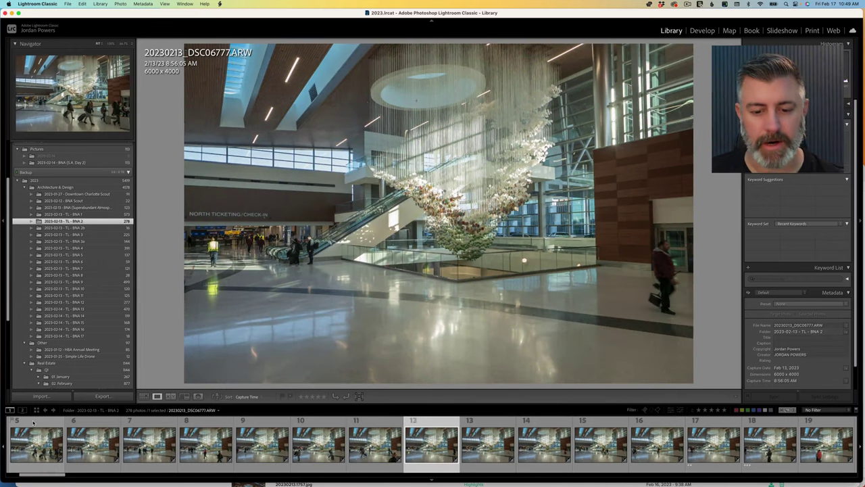
key("Right")
key("Right")
key("Right")
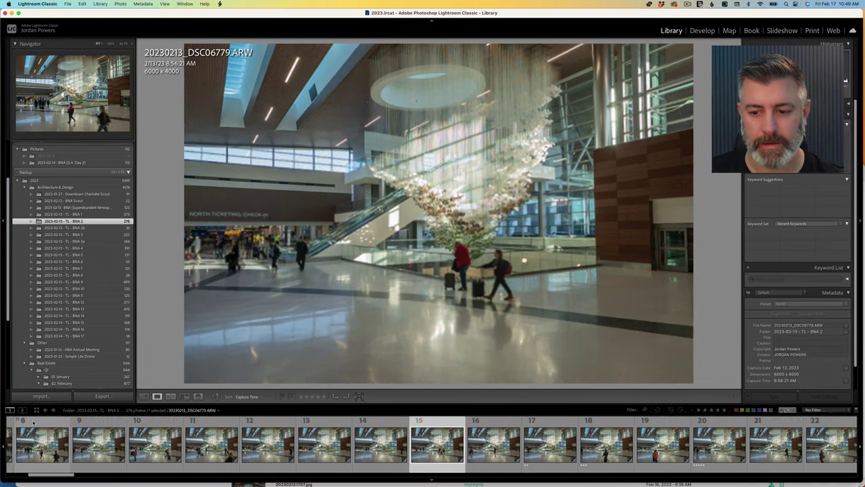
key("Right")
key("Right")
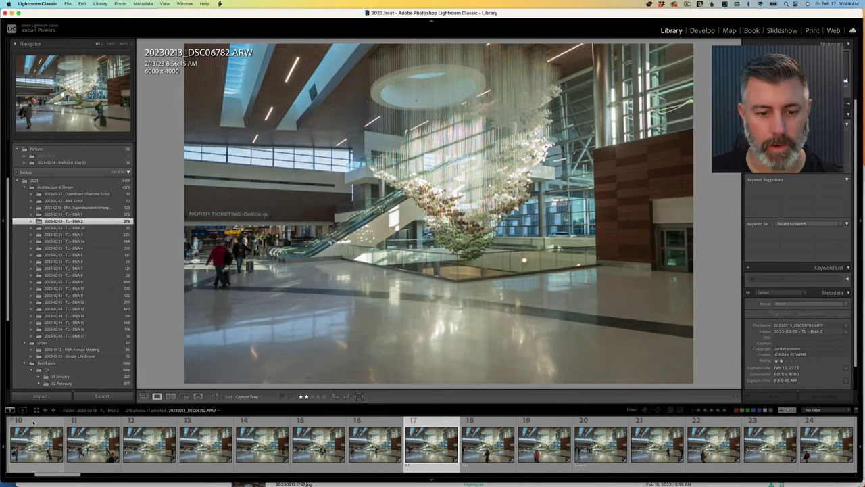
key("Right")
key("Right")
key("Right")
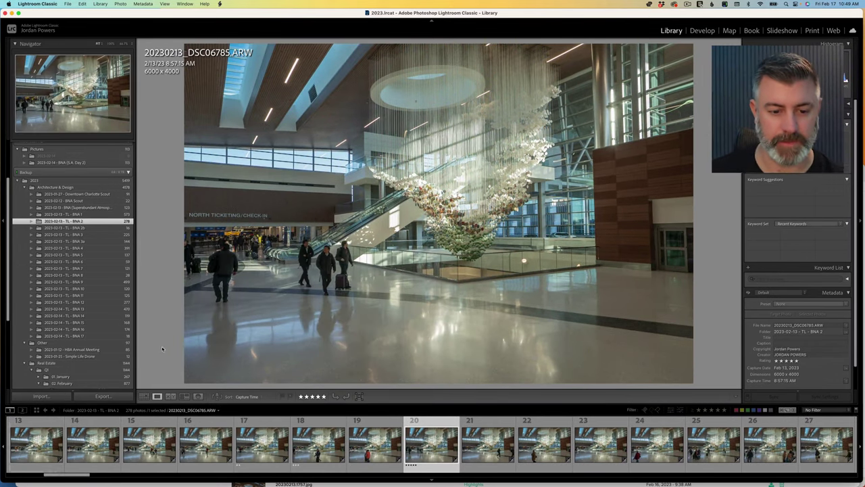
left_click(343, 256)
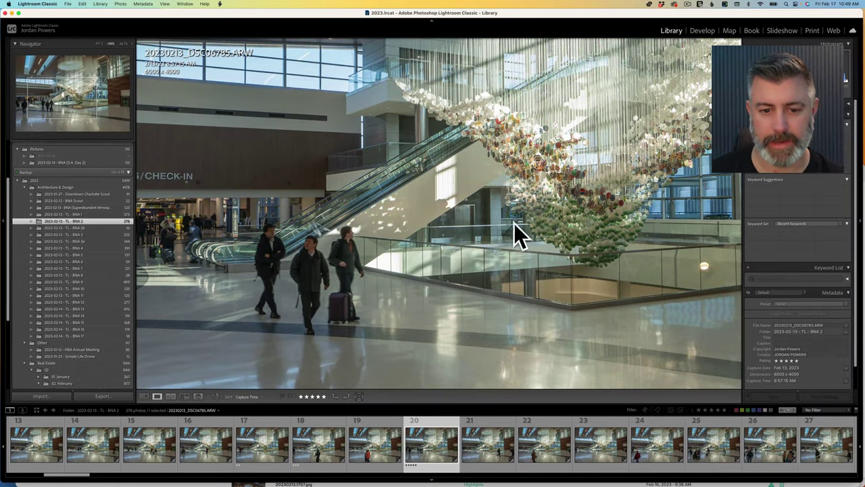
left_click(345, 257)
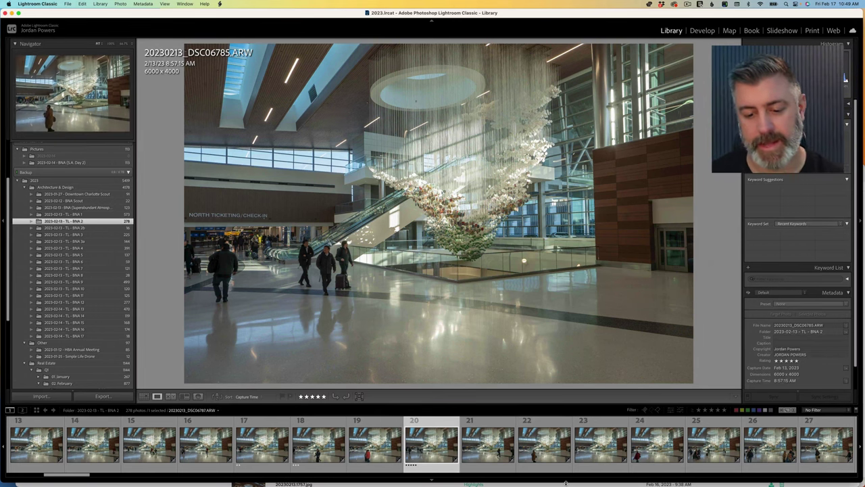
Step: Review the following frames up to 20230213_DSC06798.ARW, examining where people stand around the sculpture and escalator
key("Right")
key("Right")
key("Right")
key("Right")
key("Right")
key("Right")
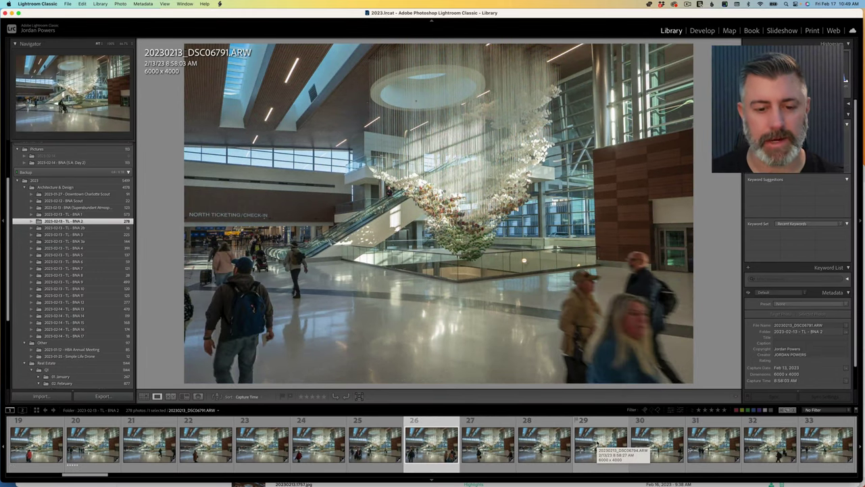
key("Right")
key("Right")
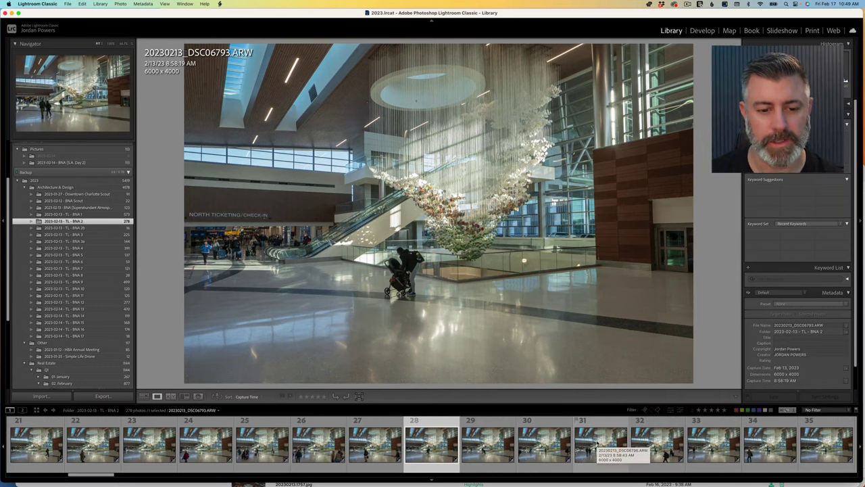
key("Right")
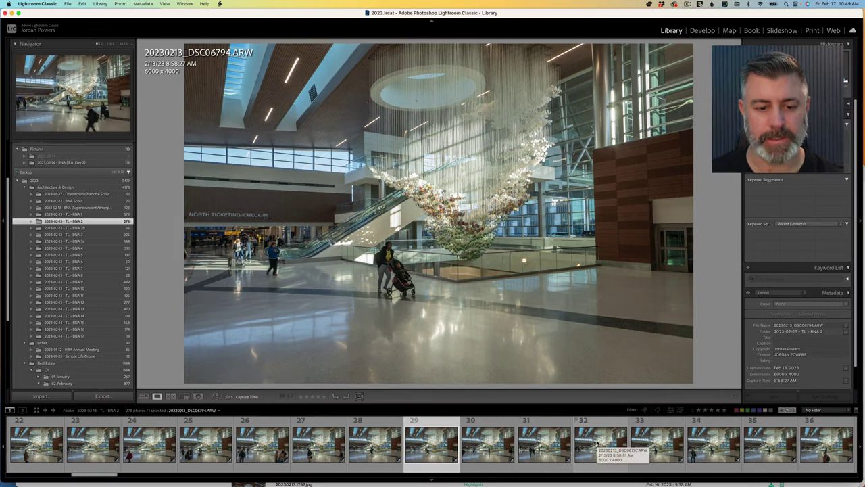
key("Right")
key("Right")
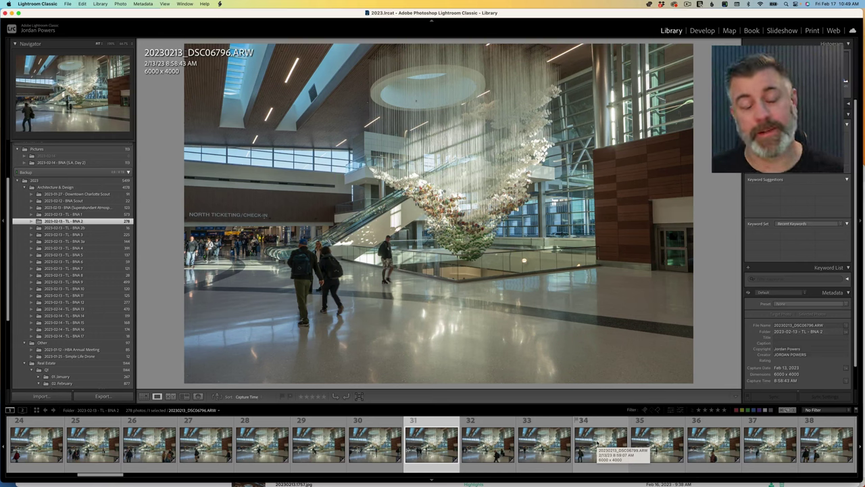
key("Right")
key("Right")
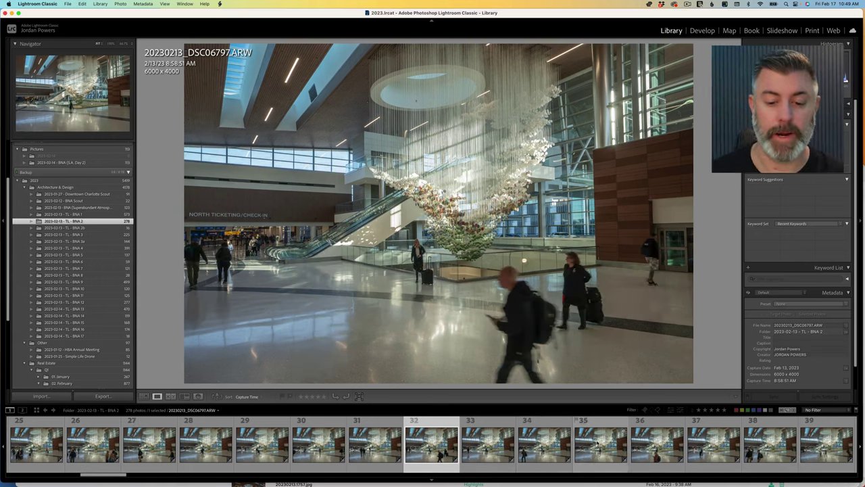
Step: Filter the folder to five-star photos and inspect the people in the third one, 20230213_DSC06817.ARW, up close
left_click(724, 409)
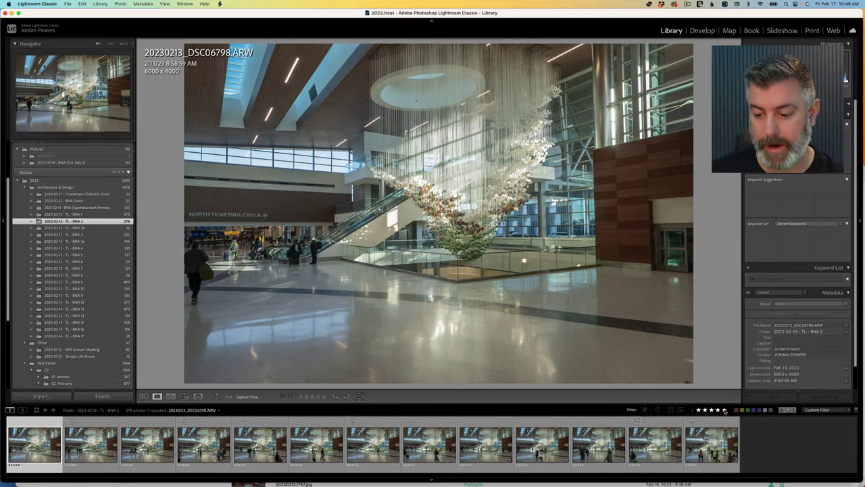
mouse_move(325, 481)
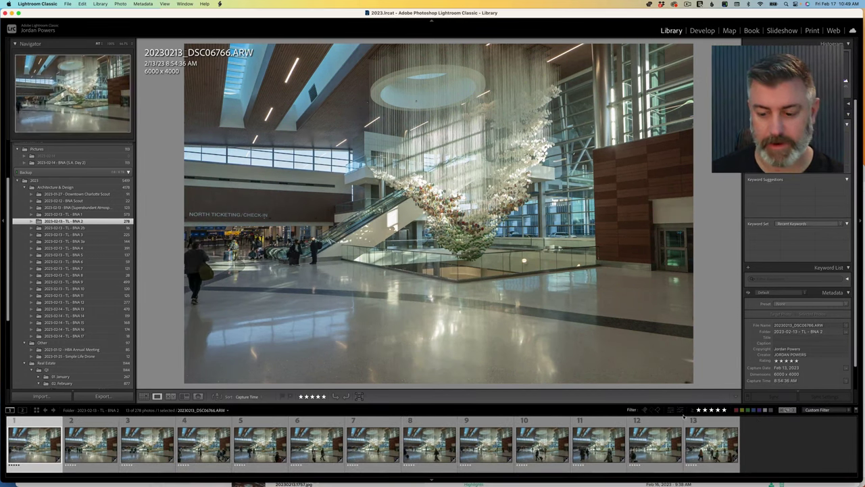
key("Right")
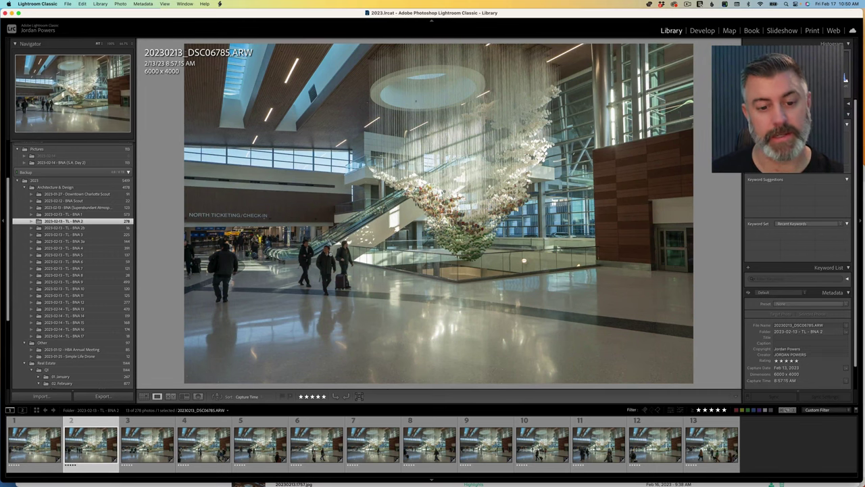
key("Right")
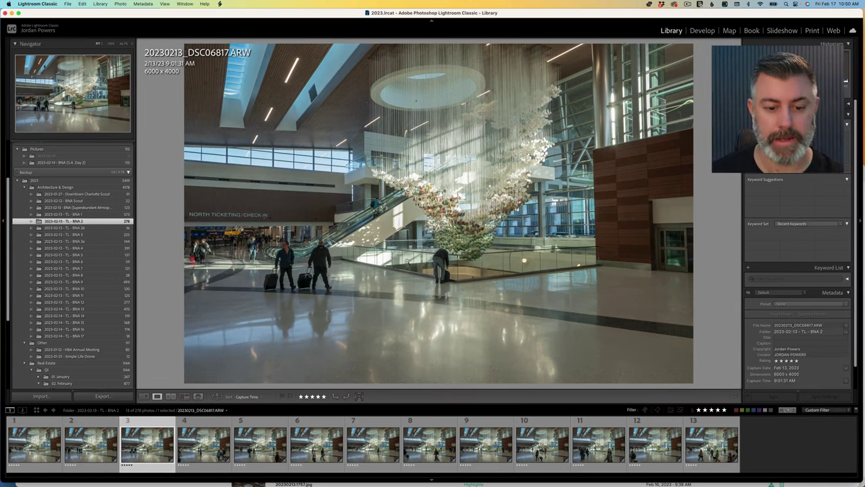
left_click(376, 203)
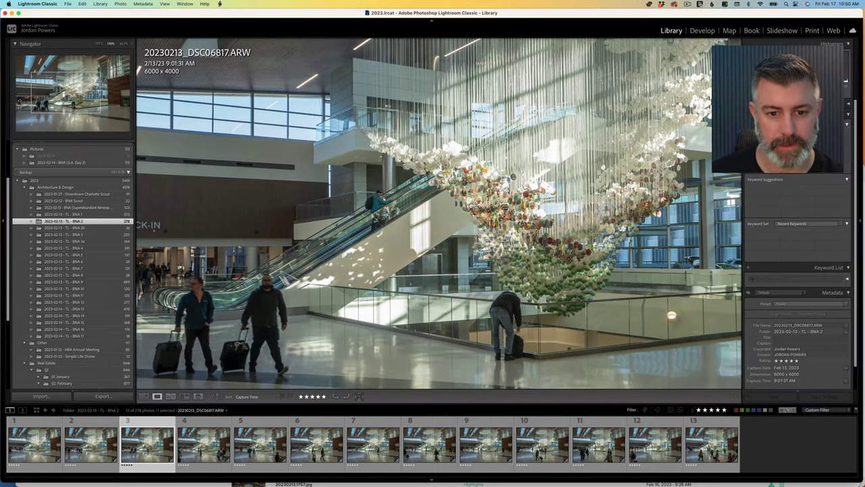
left_click(418, 199)
Step: Compare the next five-star frames and lower the rating of 20230213_DSC06876.ARW to four stars
key("Right")
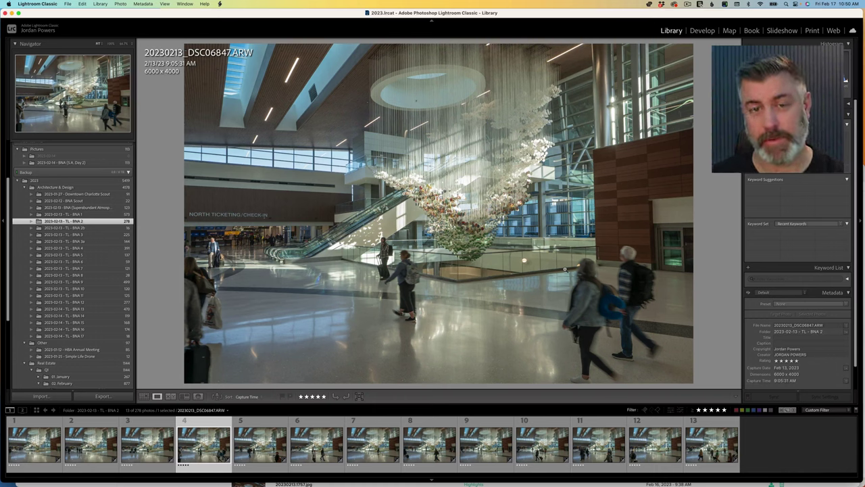
key("Right")
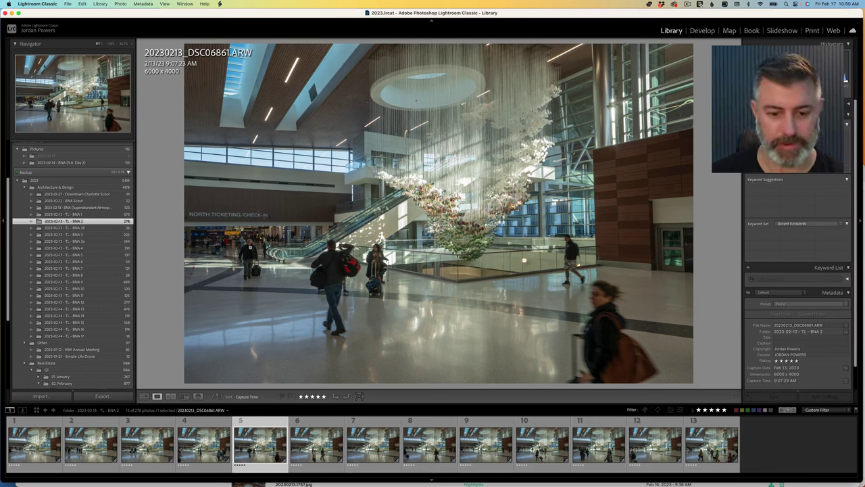
key("Right")
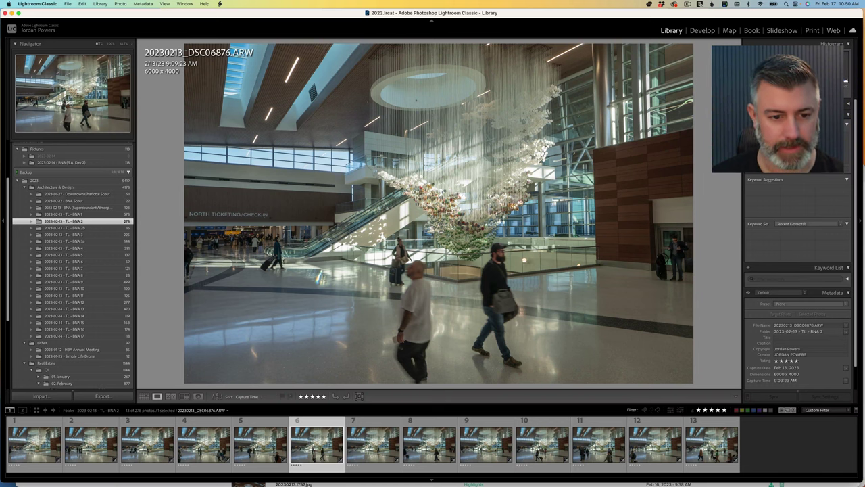
key("Right")
key("Left")
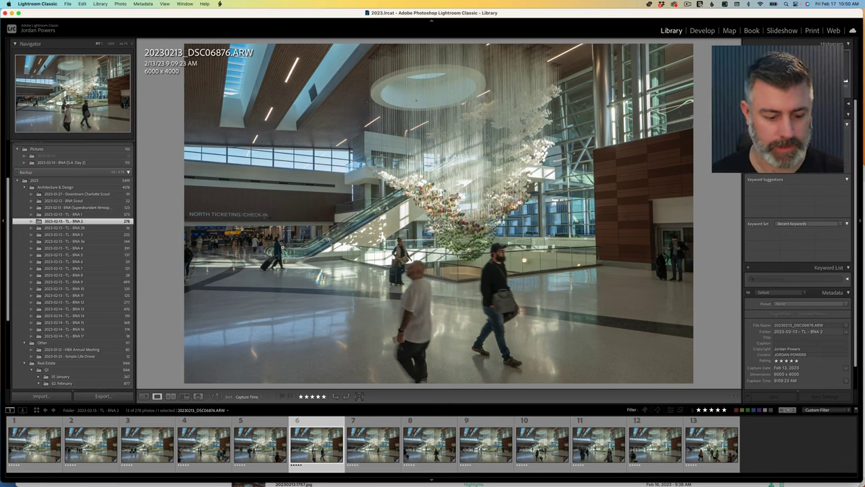
key("4")
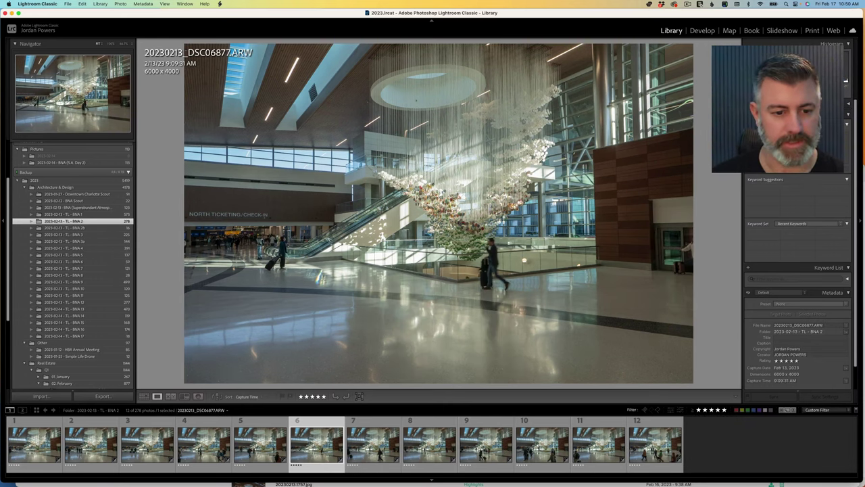
Step: Inspect the two travelers with suitcases in 20230213_DSC06877.ARW up close, one by the escalator and one below the sculpture
left_click(287, 241)
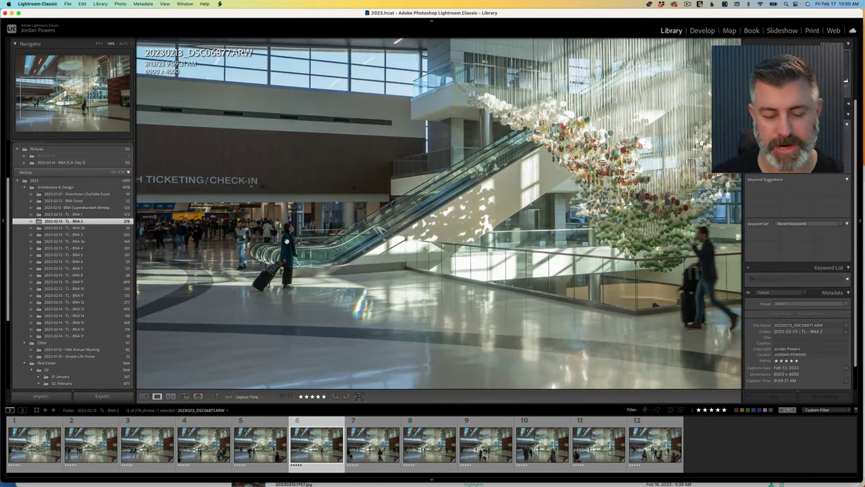
left_click(286, 241)
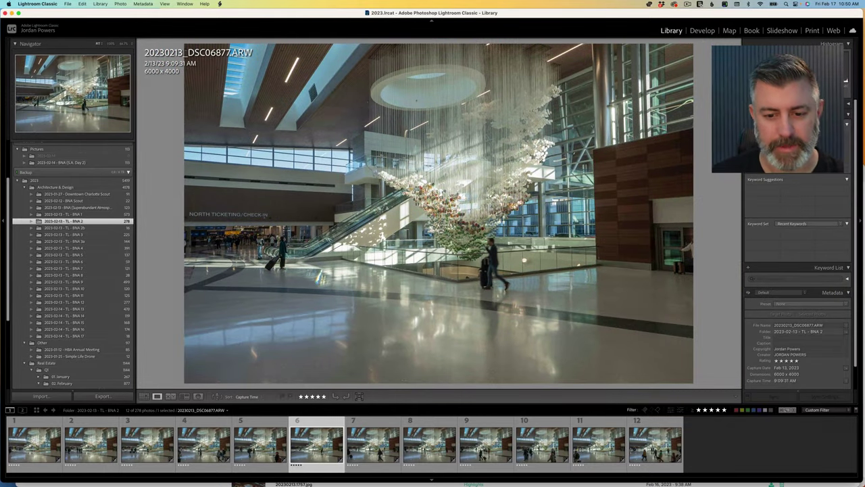
left_click(494, 252)
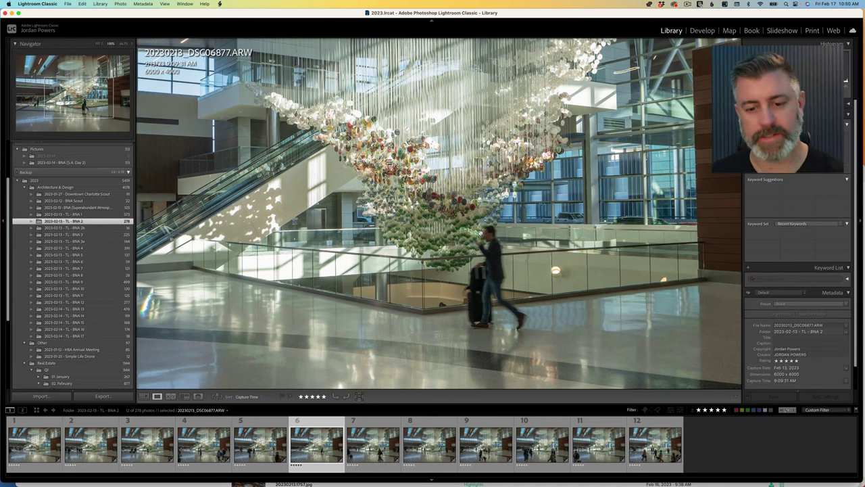
left_click(480, 233)
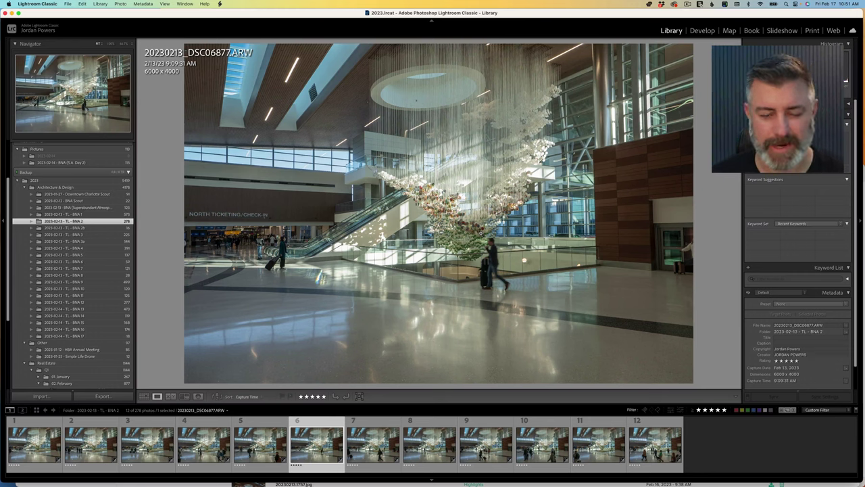
Step: Inspect the person standing at the railing in 20230213_DSC06902.ARW up close, and view the frames up to 20230213_DSC06932.ARW
key("Right")
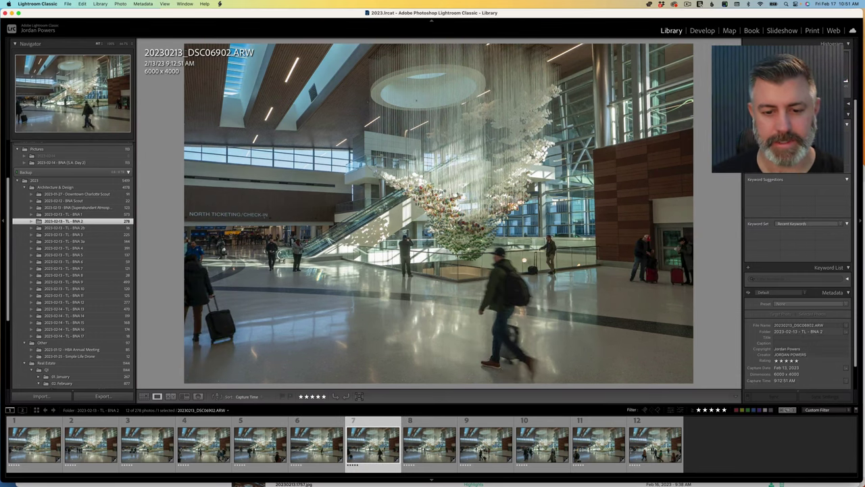
left_click(407, 240)
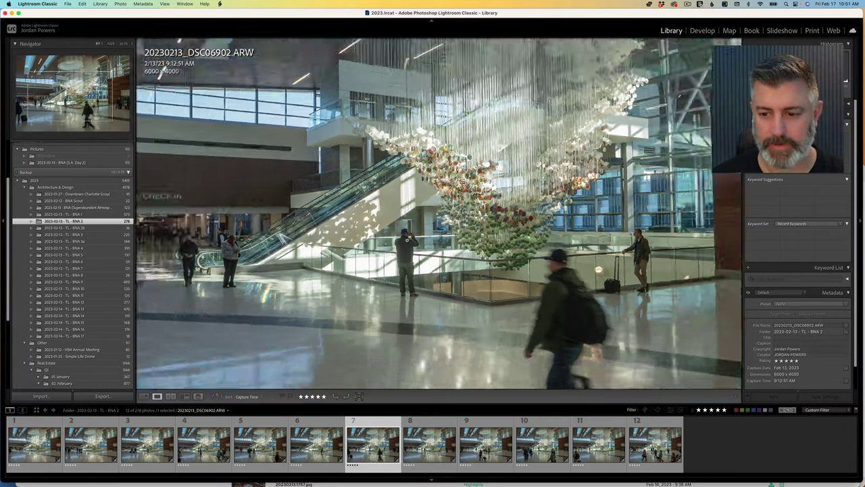
left_click(407, 238)
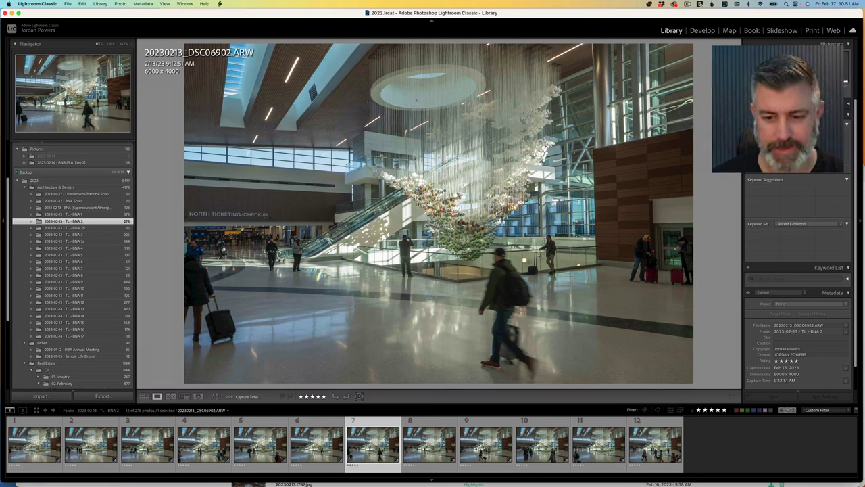
key("Right")
key("Right")
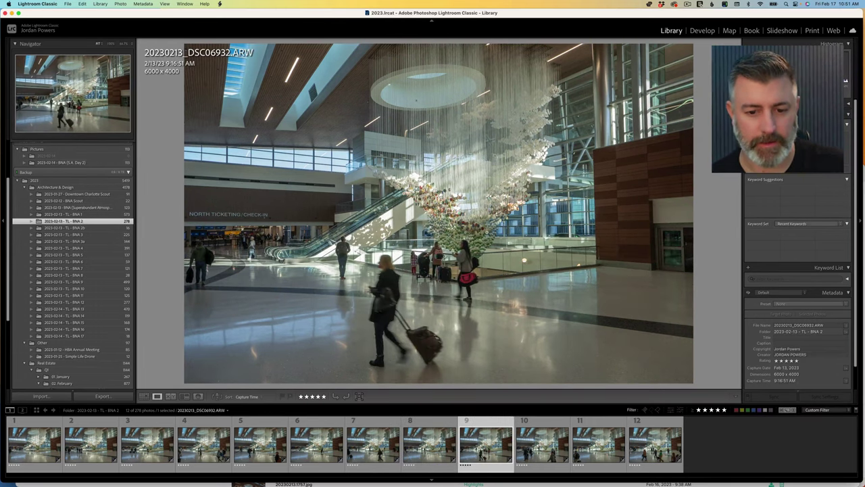
Step: Select all the filtered five-star photos, make the first one active, and open it in the Develop module
key("super+a")
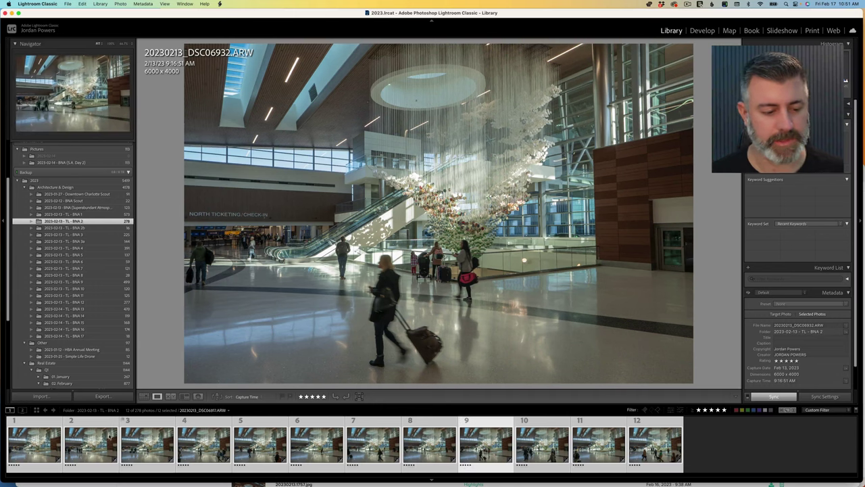
left_click(52, 427)
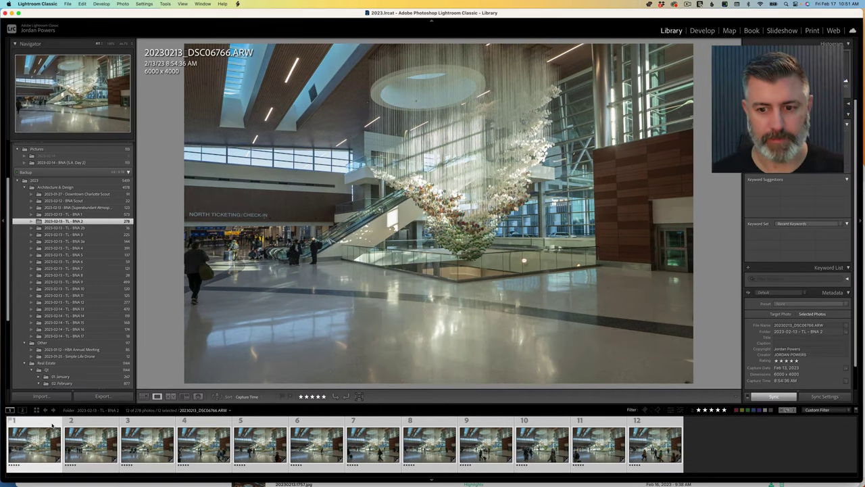
key("d")
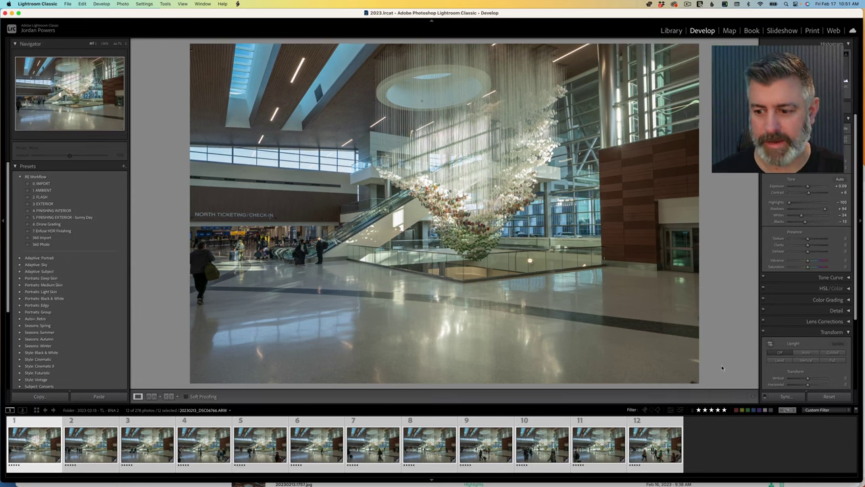
Step: Review the selected five-star frames in the Develop module one by one, from the twelfth back to the third
left_click(648, 442)
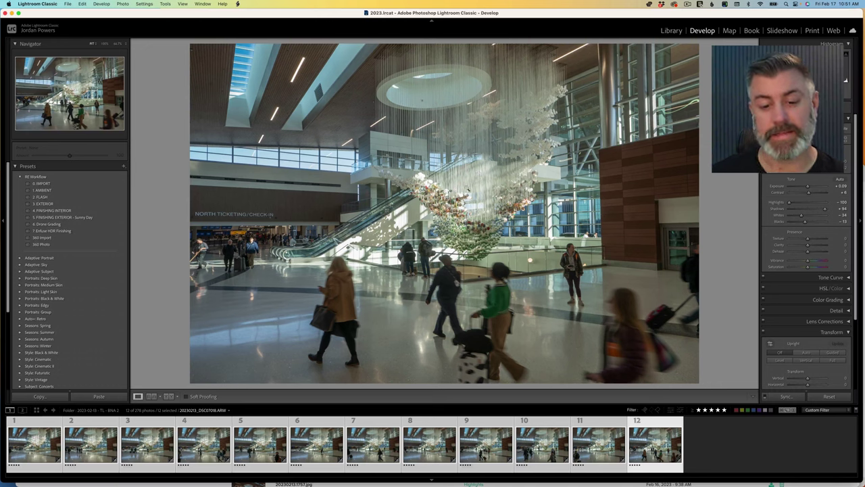
key("Left")
key("Left")
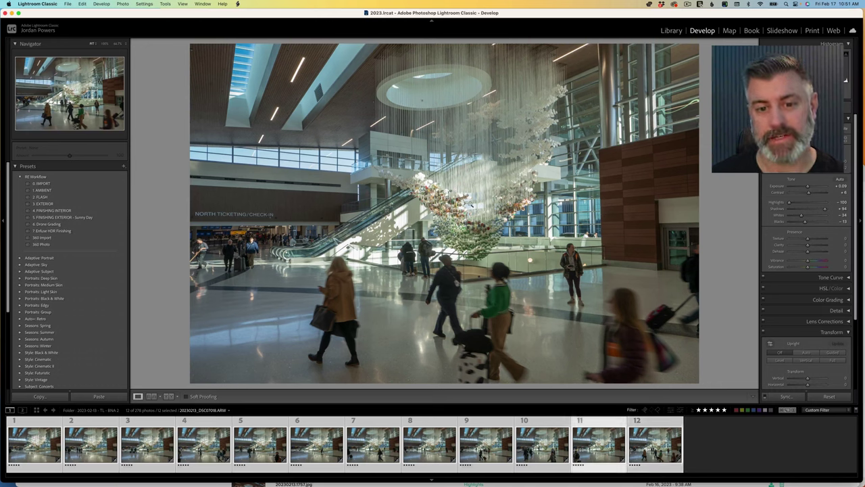
key("Left")
key("Left")
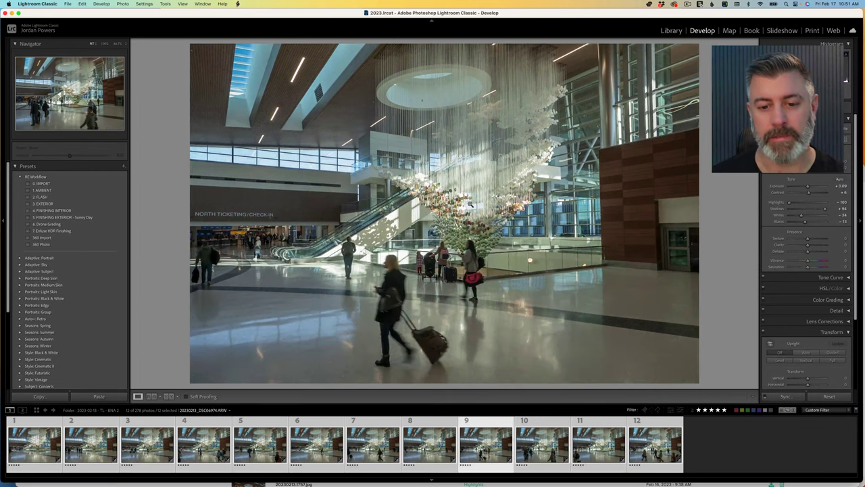
key("Left")
key("Left")
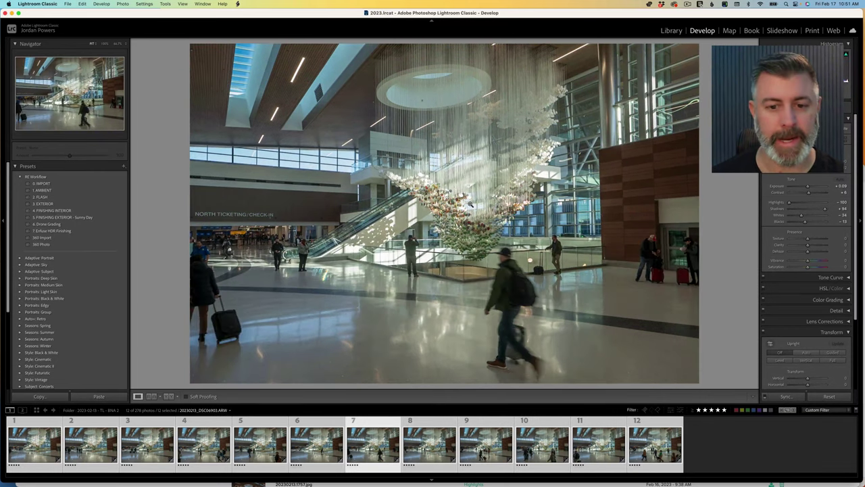
key("Left")
key("Left")
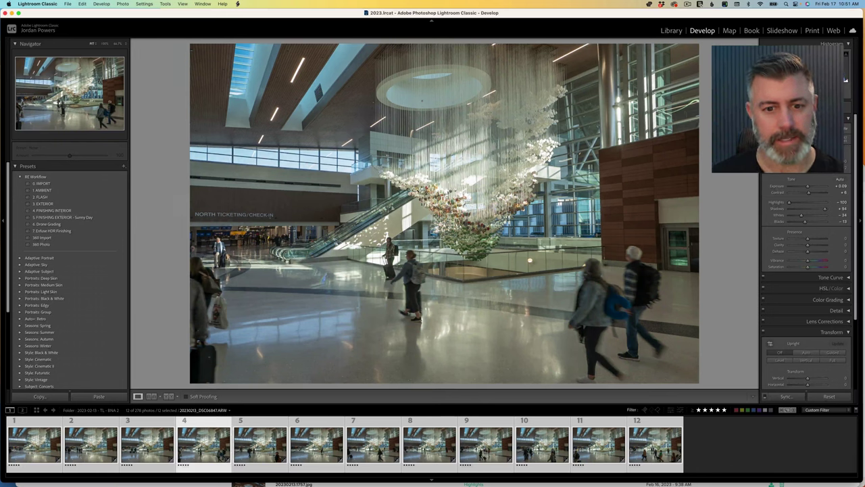
key("Left")
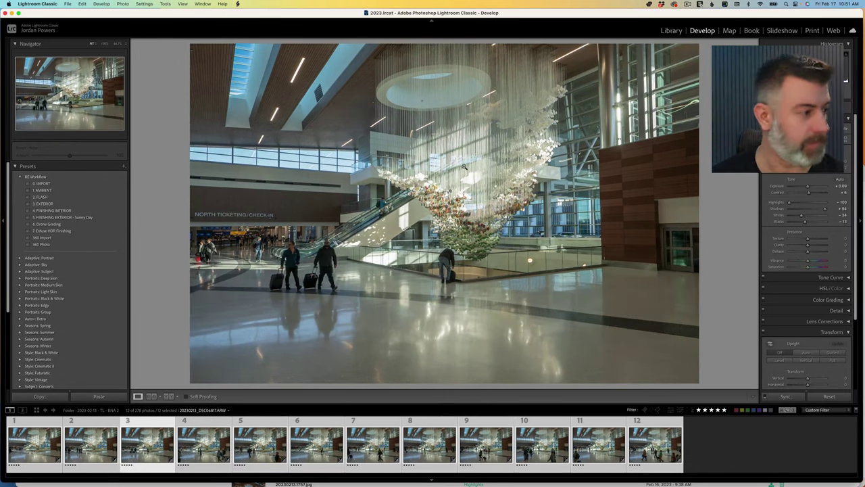
Step: Compare 20230213_DSC06817.ARW with the five-star frames directly before and after it
key("Left")
key("Right")
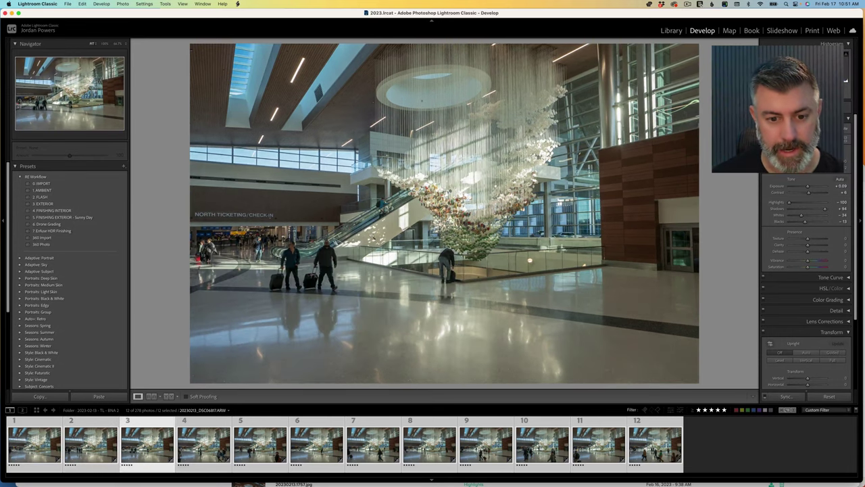
key("Right")
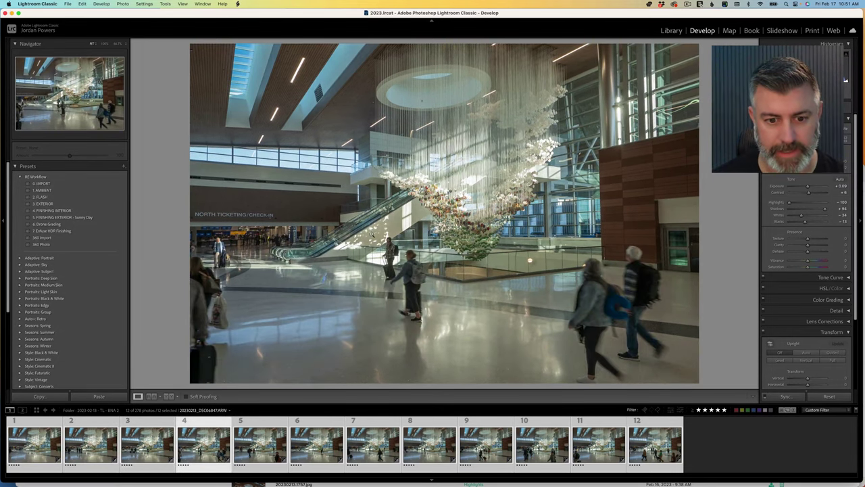
key("Left")
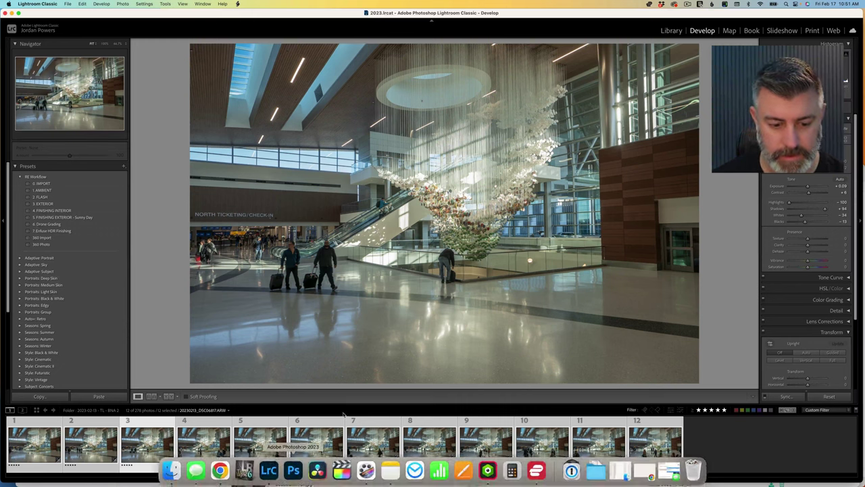
Step: Select only 20230213_DSC06817.ARW, turn off the star filter, and compare it with the unrated frames just before it
left_click(148, 427)
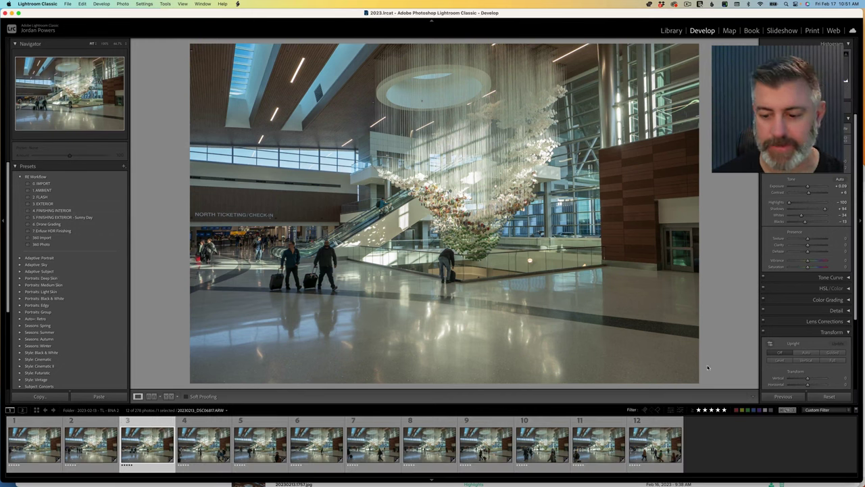
left_click(722, 410)
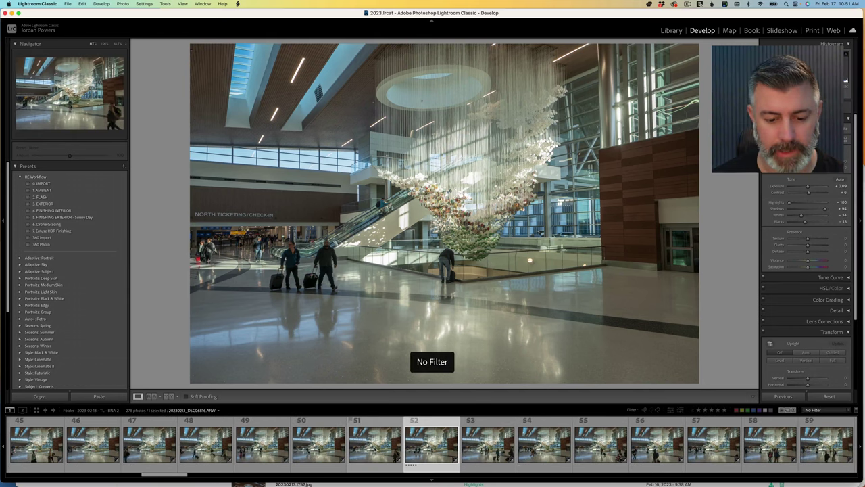
left_click(400, 440)
key("Left")
key("Left")
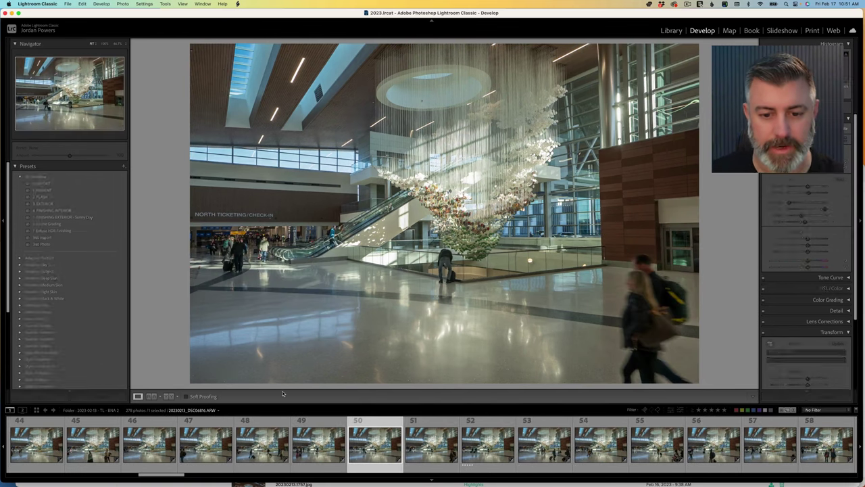
key("Right")
key("Right")
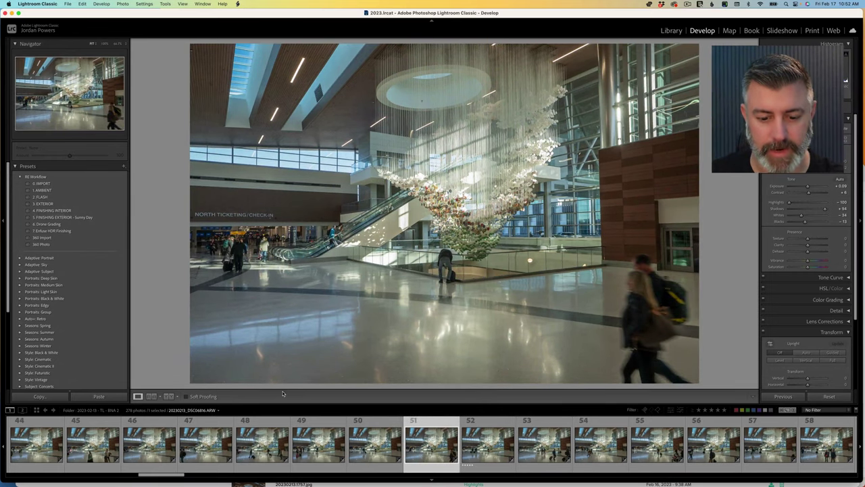
key("Right")
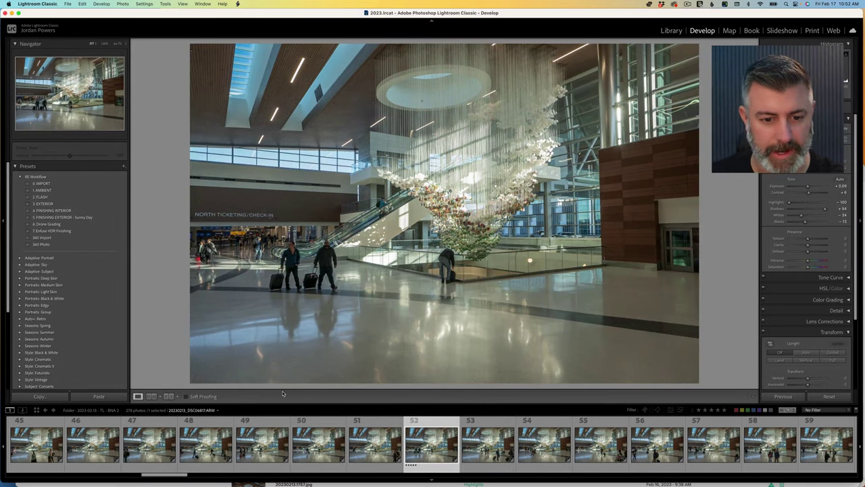
Step: Find 20230213_DSC06819.ARW two frames further on and rate it five stars
key("5")
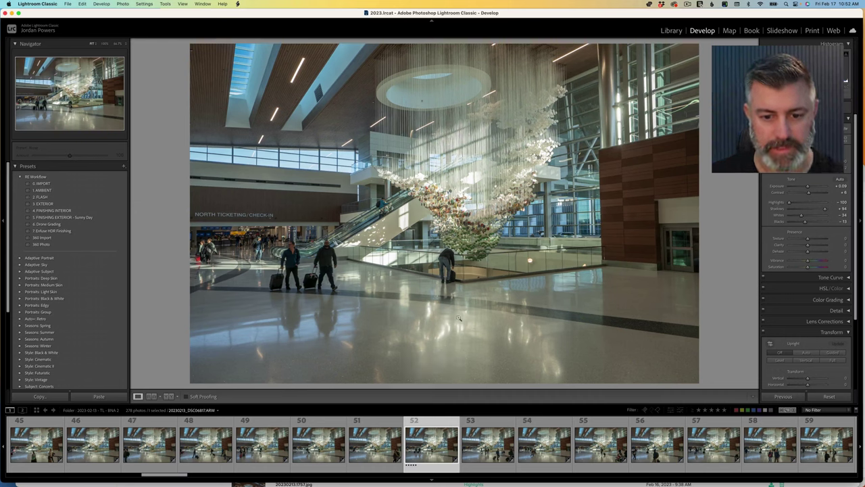
key("Right")
key("Right")
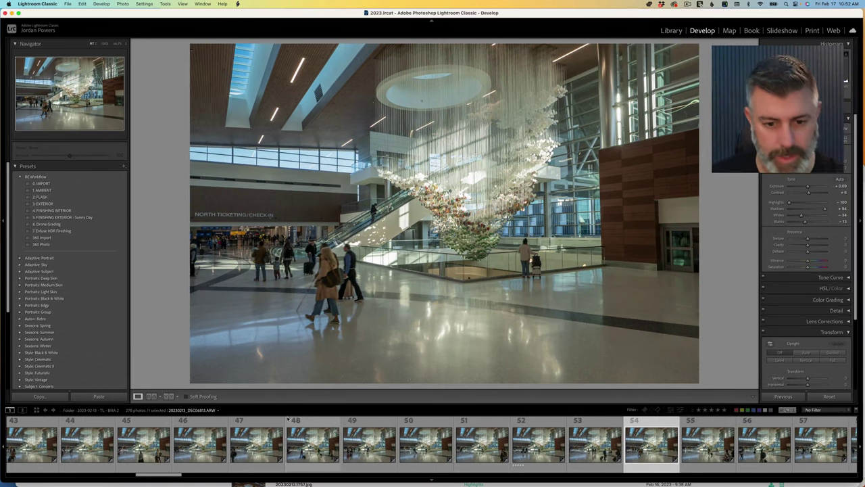
key("Right")
key("5")
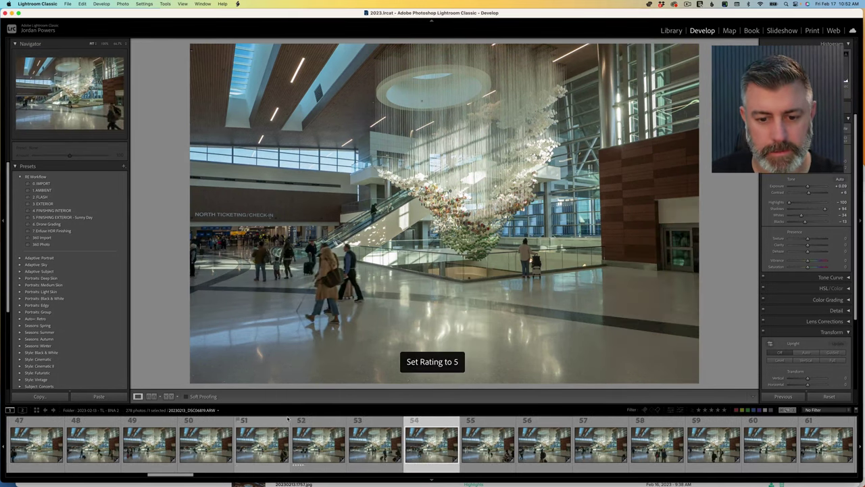
Step: Check the unrated frames following 20230213_DSC06819.ARW, up to 20230213_DSC06827.ARW, for more usable people
key("Right")
key("Right")
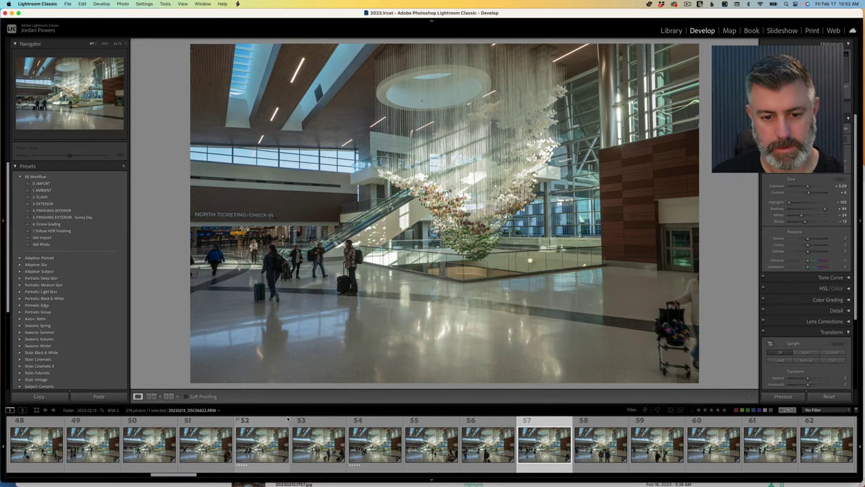
key("Right")
key("Right")
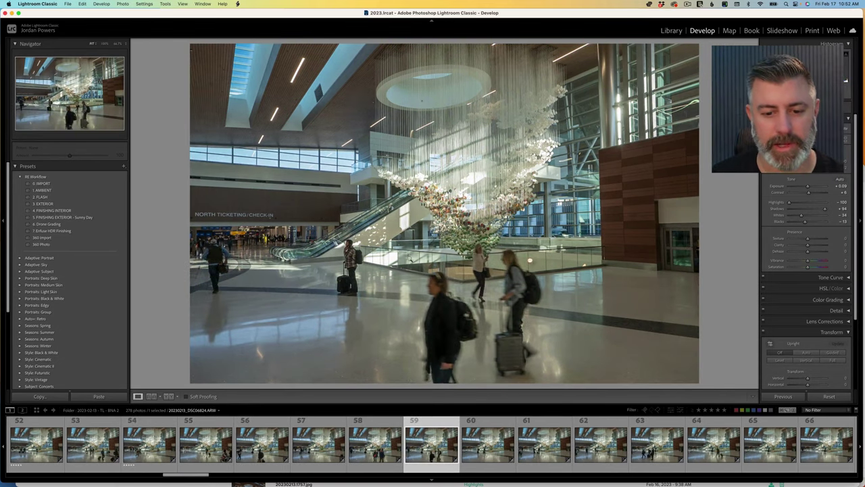
key("Right")
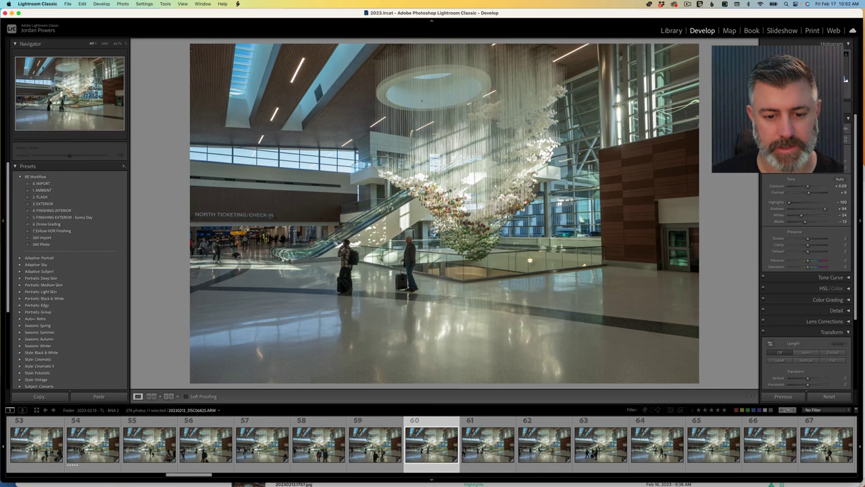
key("Right")
key("Right")
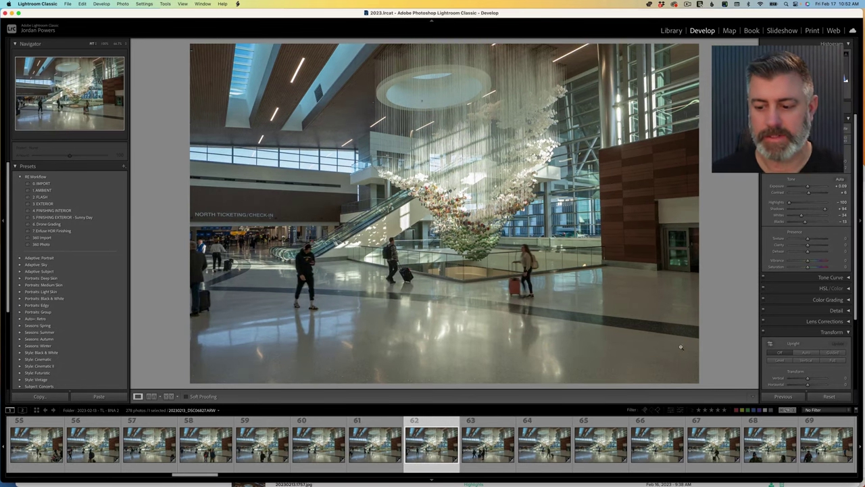
Step: Filter to five-star photos again, select them all, and open them as layers in one Photoshop document
left_click(725, 409)
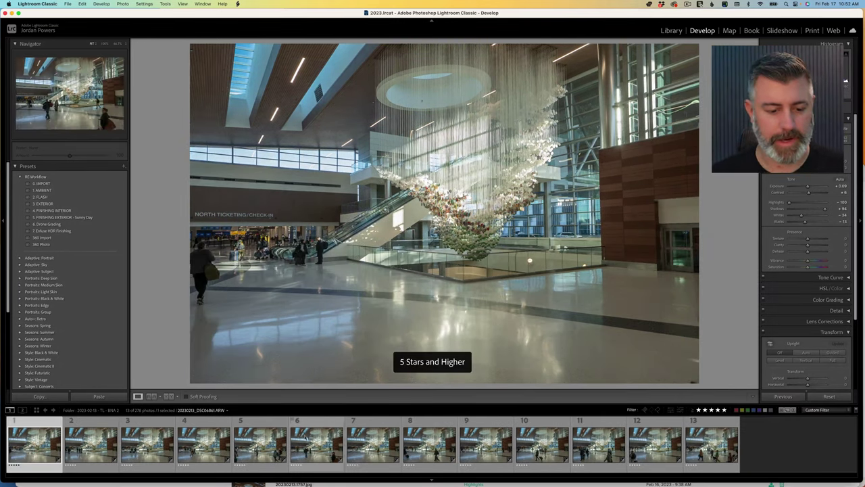
right_click(91, 443)
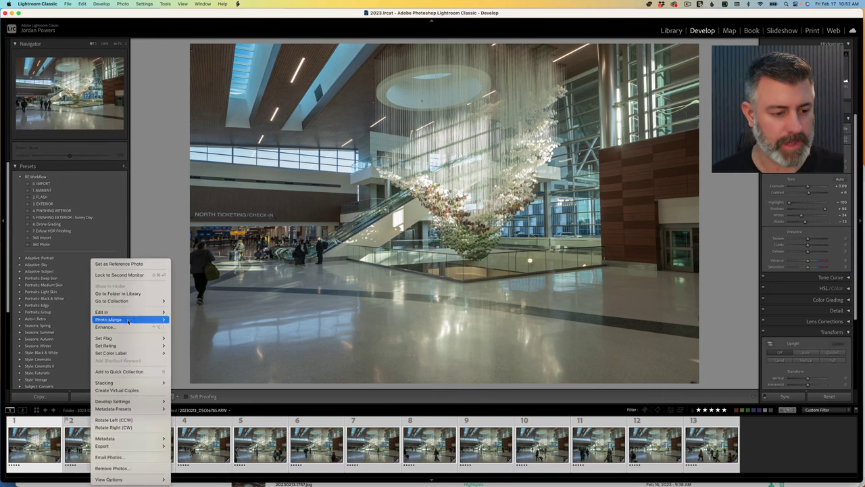
mouse_move(128, 312)
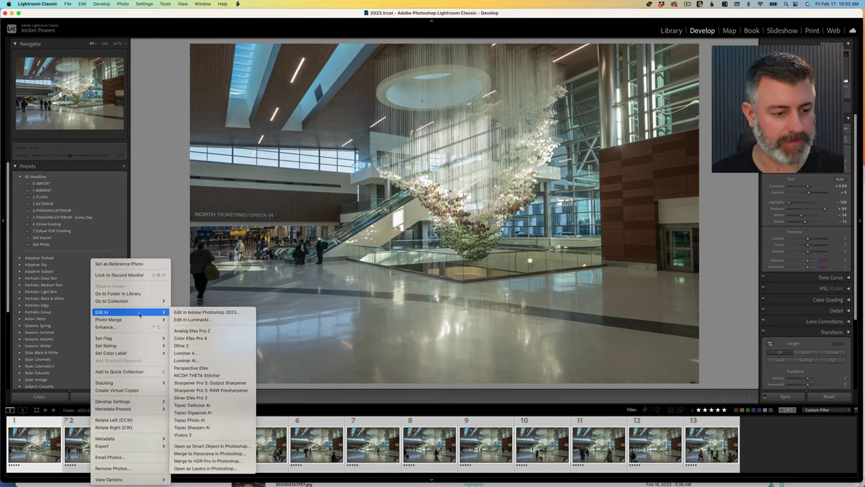
left_click(215, 467)
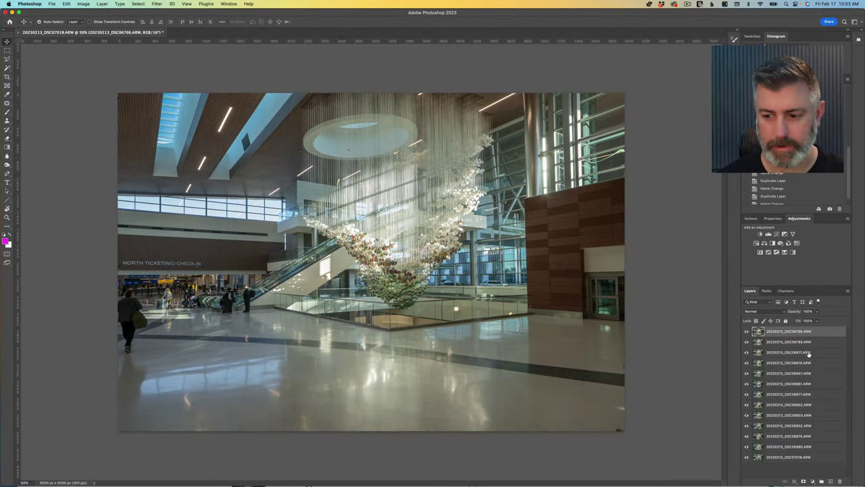
Step: Select all the photo layers and run the Align Layers action on them
left_click(797, 458, "shift")
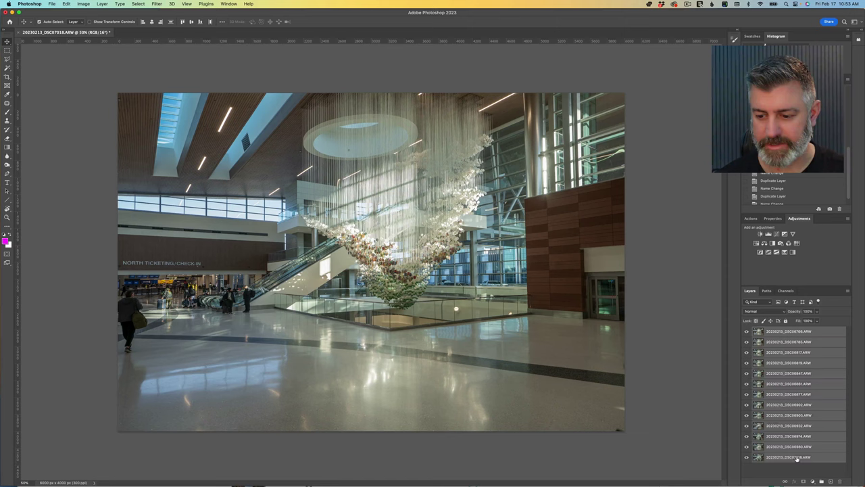
left_click(750, 219)
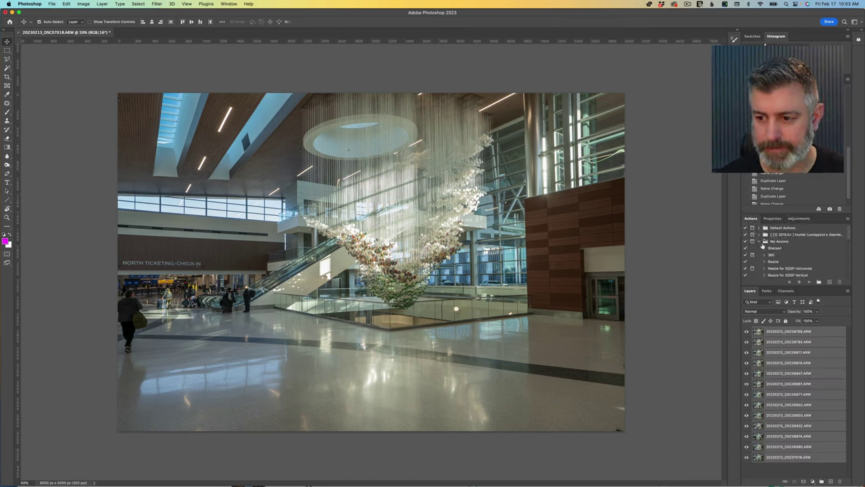
left_click(764, 227)
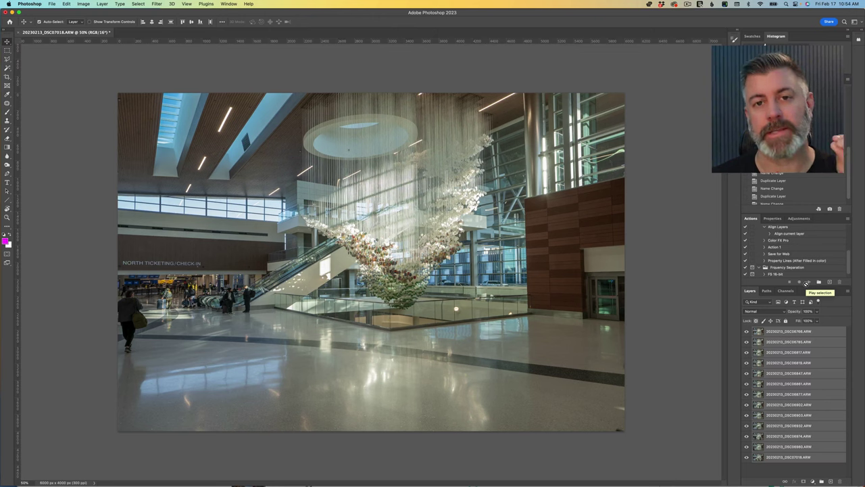
left_click(806, 283)
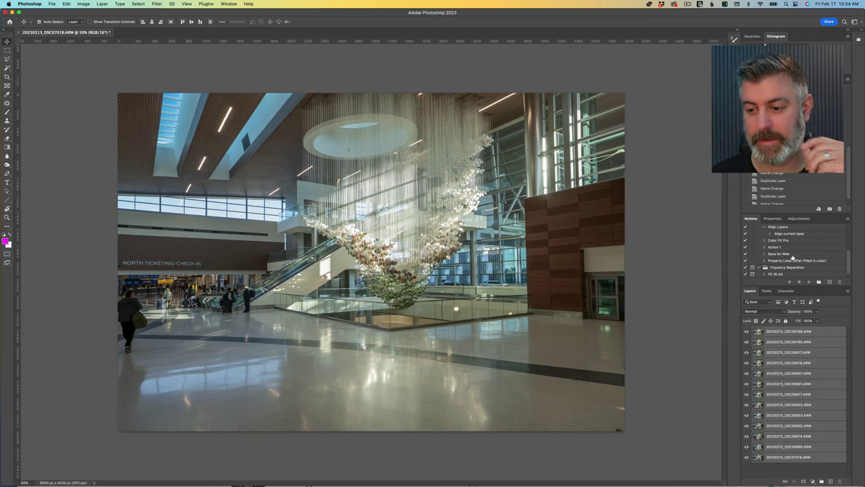
left_click(783, 230)
left_click(808, 282)
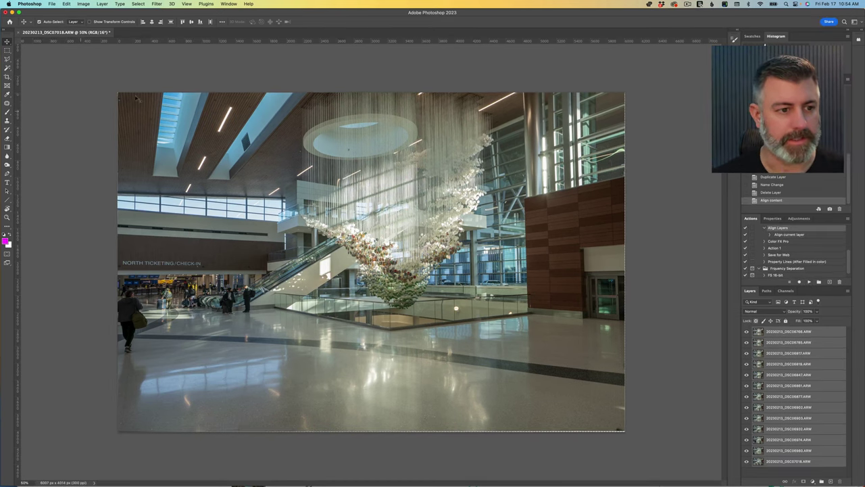
Step: Deselect the layers, hide all of them except the bottom 20230213_DSC07018.ARW, and show 20230213_DSC06980.ARW above it for comparison
left_click(629, 249)
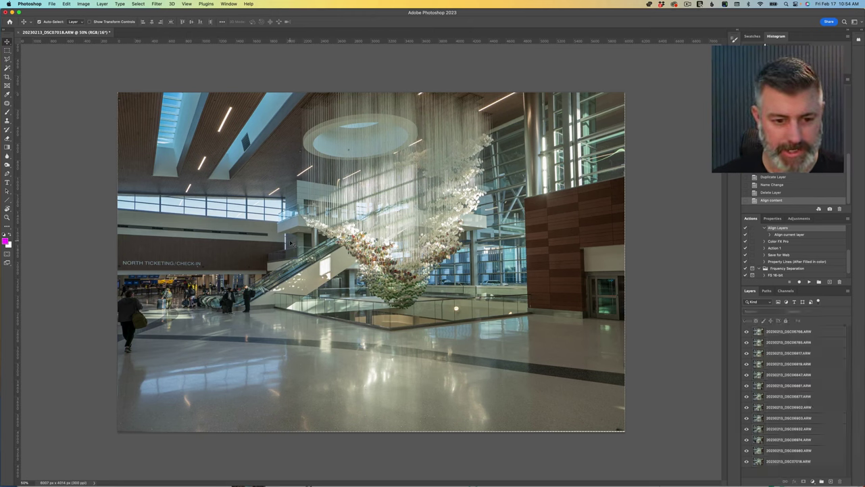
left_click_drag(748, 332, 747, 430)
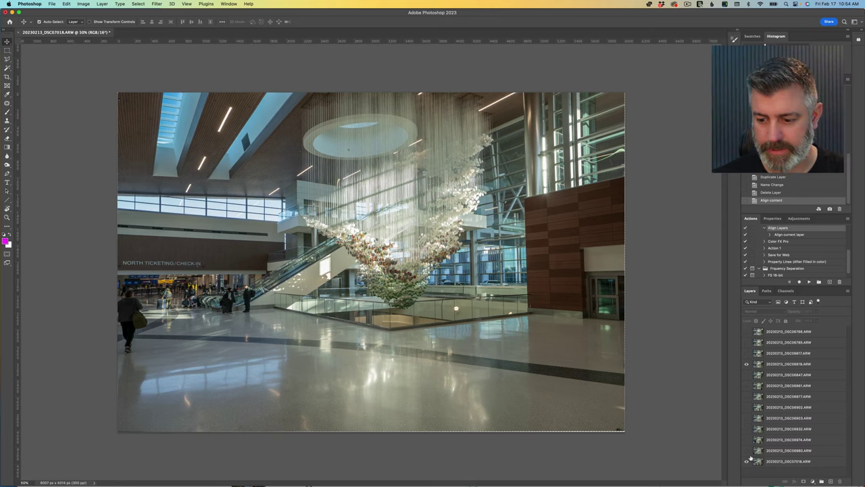
left_click(746, 364)
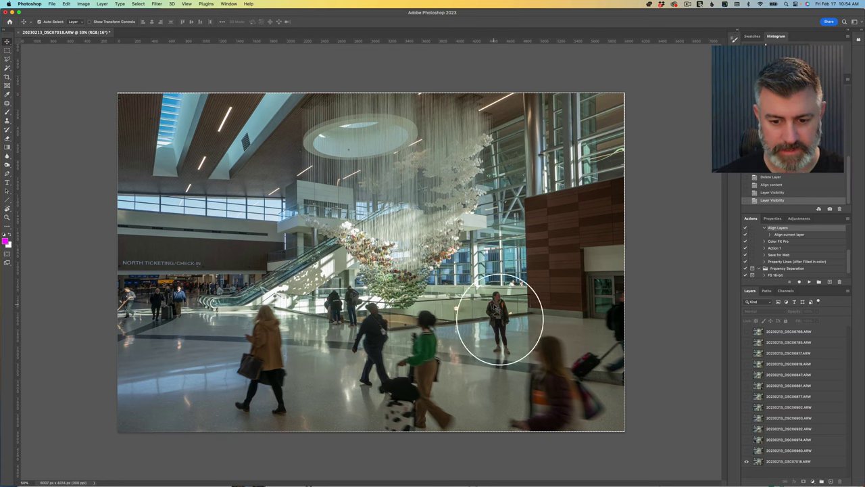
left_click(746, 452)
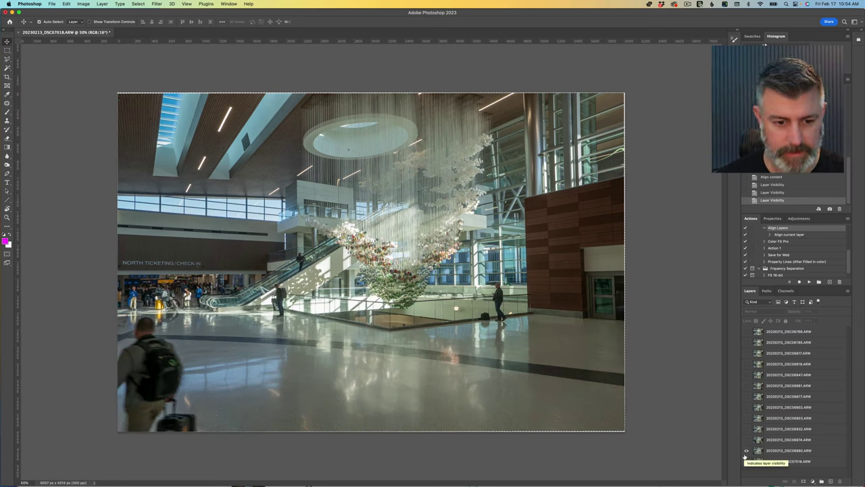
left_click(747, 461)
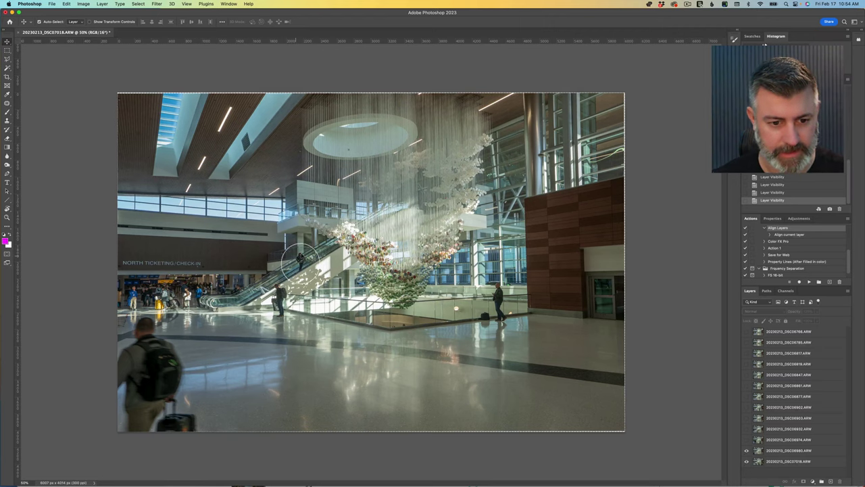
Step: Move 20230213_DSC06980.ARW to the top of the layer stack and mask it to the person riding the escalator
left_click(788, 450)
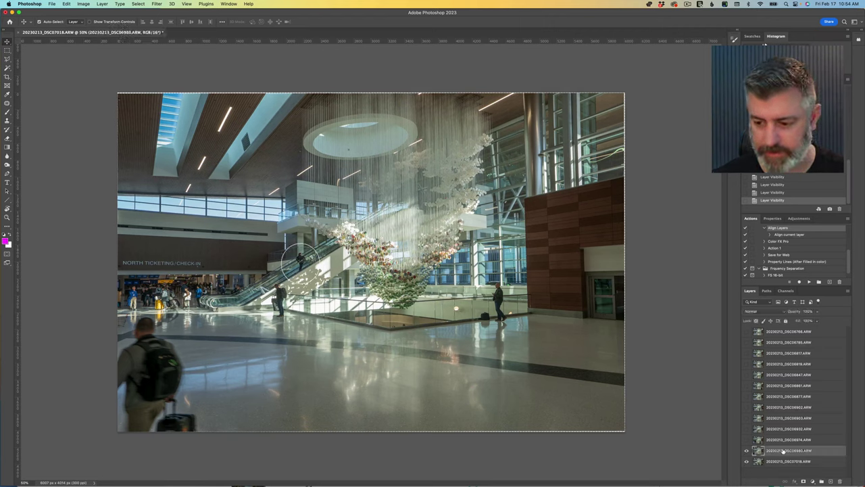
left_click_drag(796, 457, 781, 333)
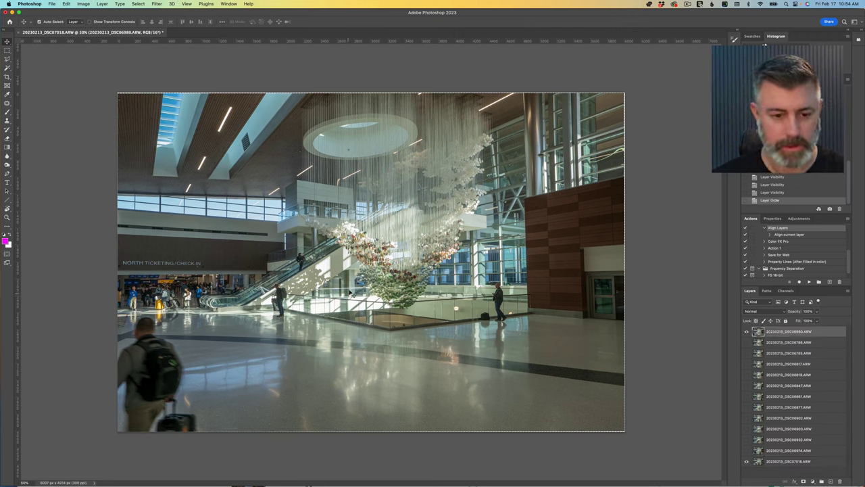
key("l")
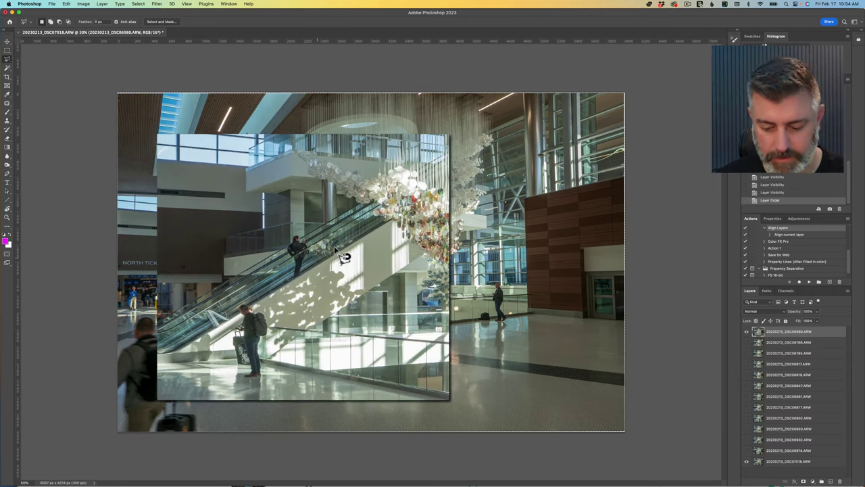
mouse_move(327, 246)
left_mouse_down()
mouse_move(275, 224)
mouse_move(257, 253)
mouse_move(266, 295)
mouse_move(294, 302)
mouse_move(329, 284)
mouse_move(336, 248)
left_mouse_up()
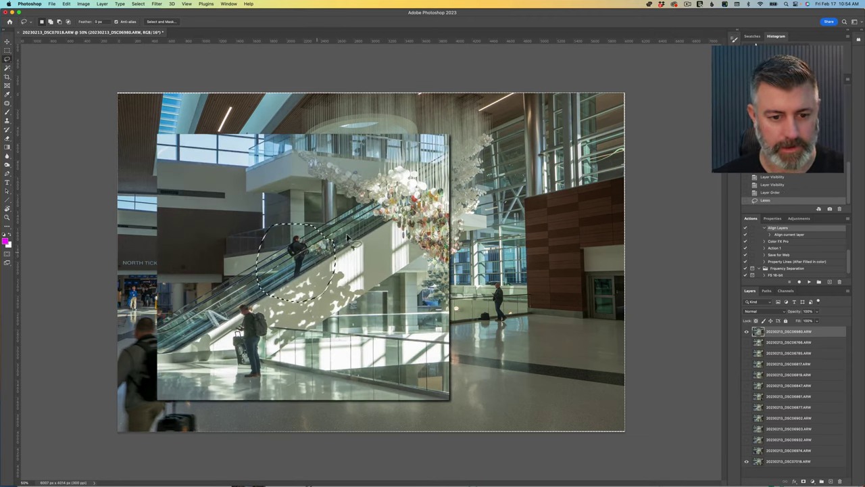
left_click(803, 480)
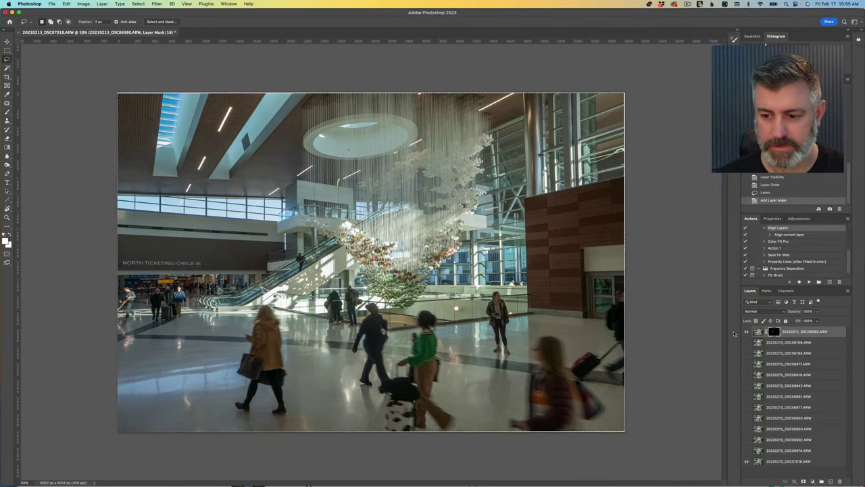
Step: Hide the masked 20230213_DSC06980.ARW layer, show the nearly empty photo below it, and rename that layer Clean shot
left_click(746, 332)
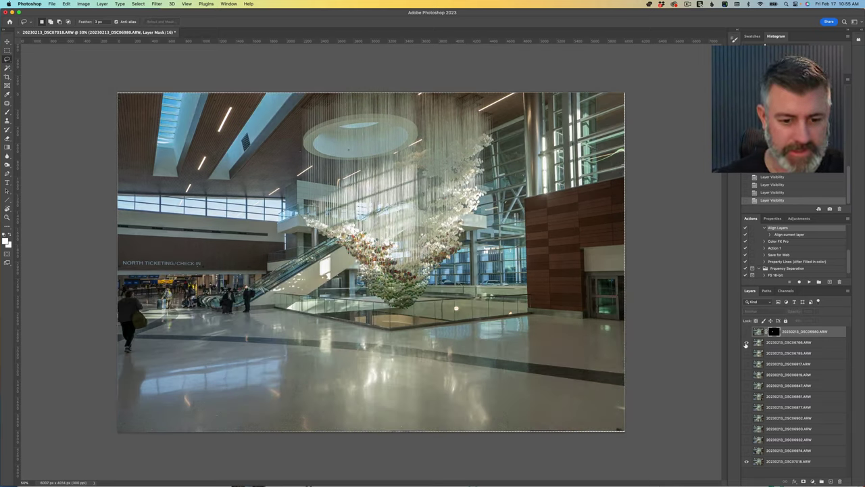
double_click(782, 342)
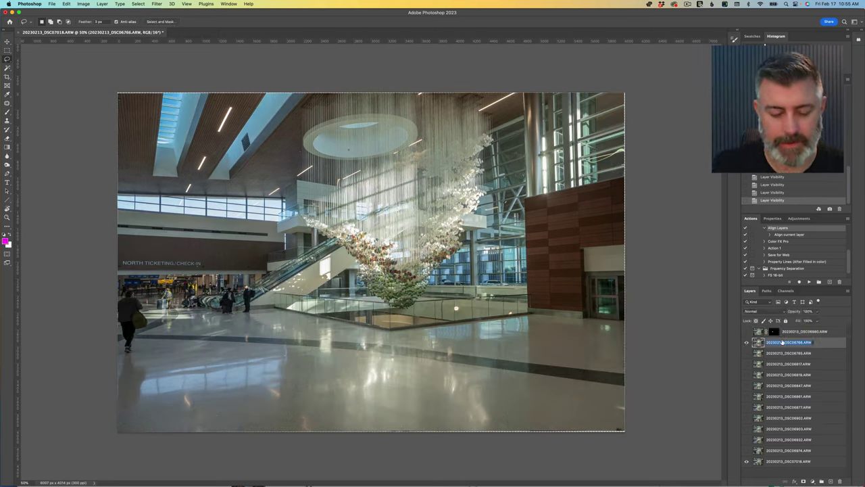
type("Clean shot")
key("Return")
Step: Show 20230213_DSC06785.ARW instead of Clean shot and mask it to the three people walking near the escalator, including their floor reflections
left_click_drag(746, 342, 746, 353)
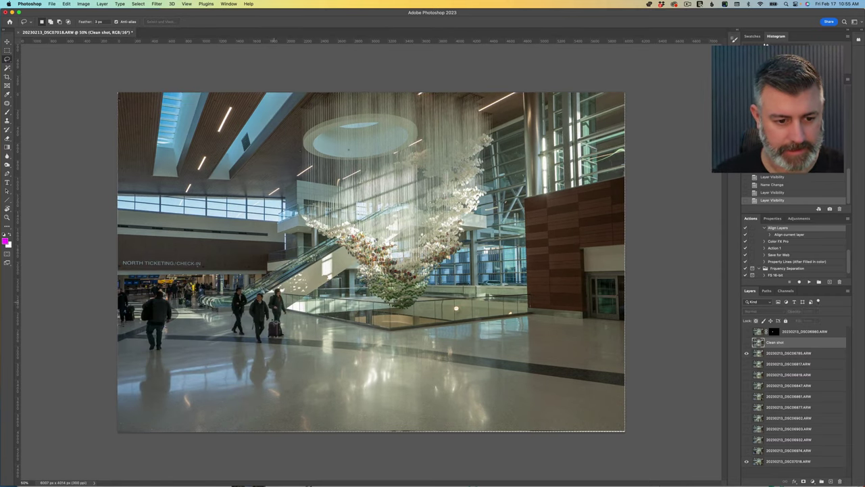
left_click(791, 354)
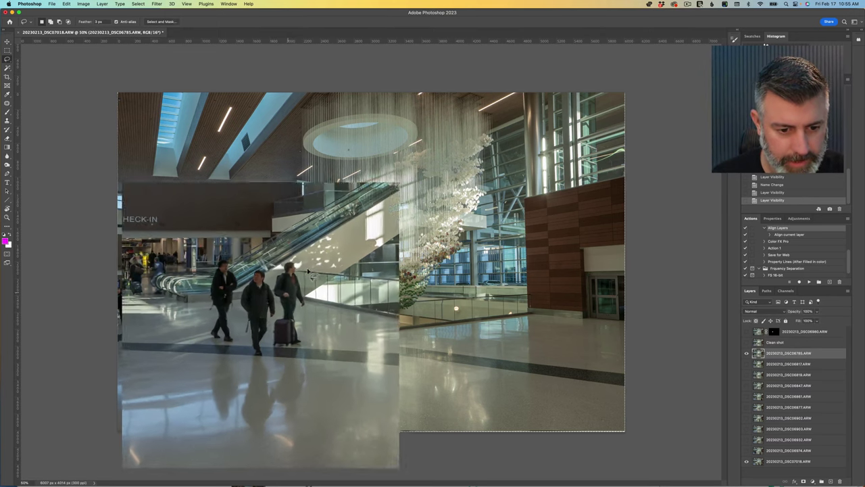
left_click_drag(277, 270, 278, 292)
key("super+z")
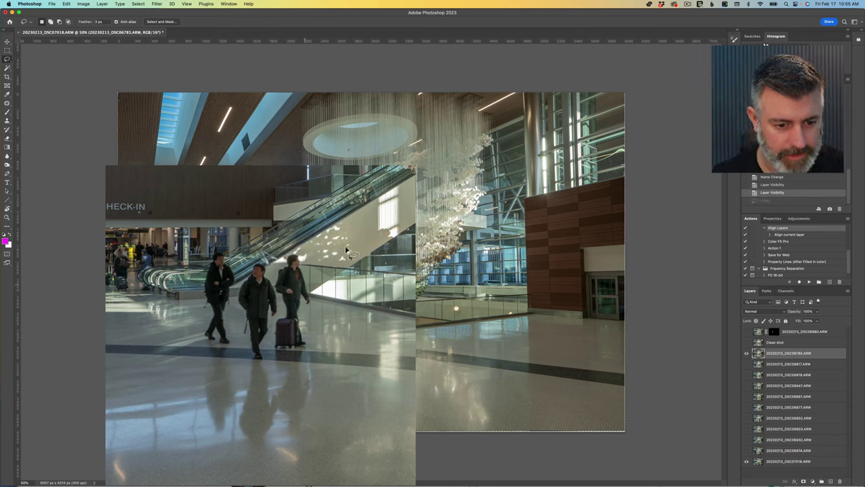
mouse_move(308, 257)
left_mouse_down()
mouse_move(264, 244)
mouse_move(216, 245)
mouse_move(185, 259)
mouse_move(188, 440)
mouse_move(231, 475)
mouse_move(289, 469)
mouse_move(316, 446)
mouse_move(319, 257)
left_mouse_up()
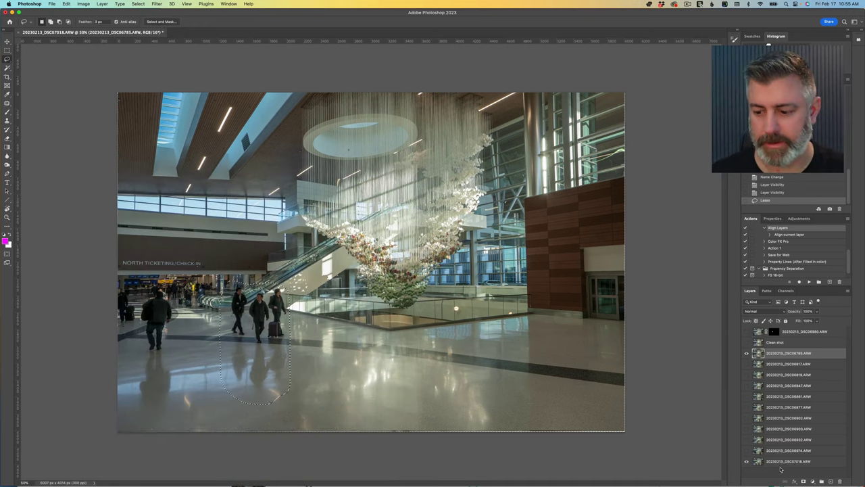
left_click(803, 480)
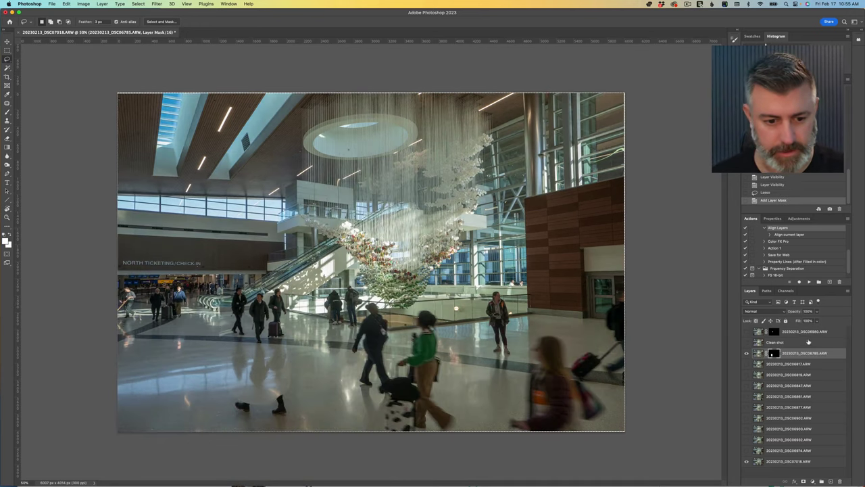
Step: Move the masked 20230213_DSC06785.ARW layer above Clean shot and keep it hidden
left_click(746, 353)
left_click_drag(802, 353, 792, 337)
left_click(746, 354)
left_click(746, 354)
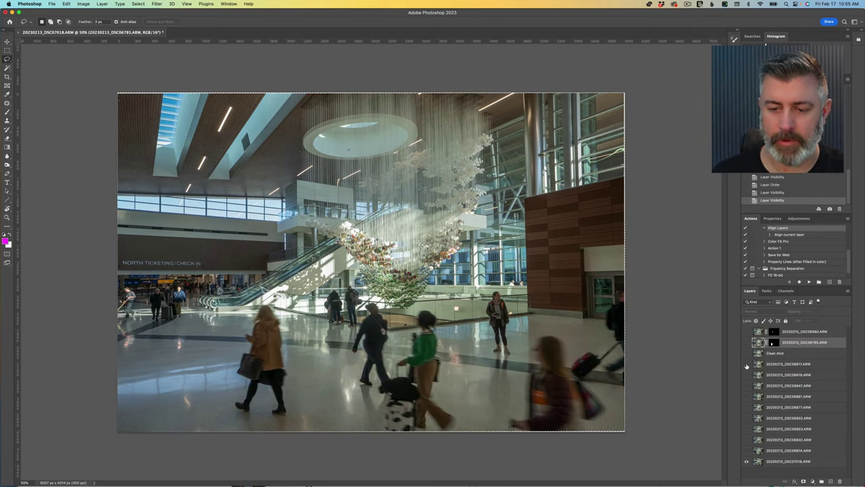
Step: Compare 20230213_DSC06817.ARW with the base photo and with the masked escalator rider from 20230213_DSC06980.ARW
left_click(746, 365)
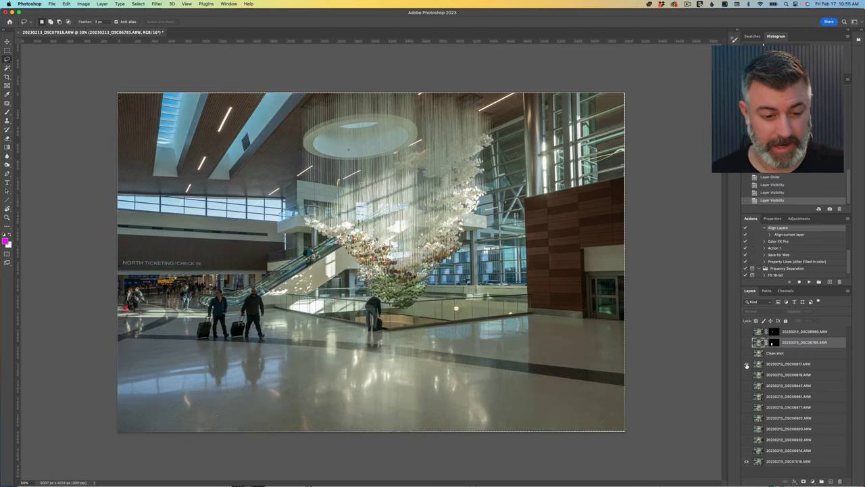
left_click(746, 365)
left_click(746, 364)
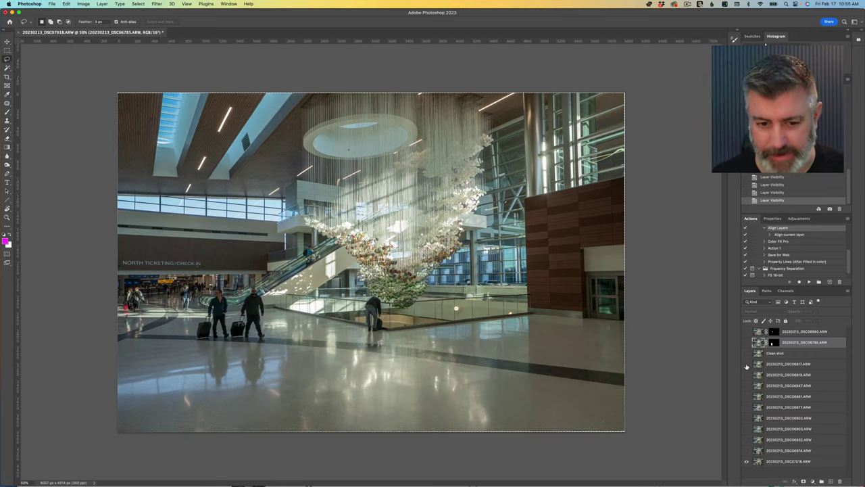
left_click(746, 364)
left_click(746, 331)
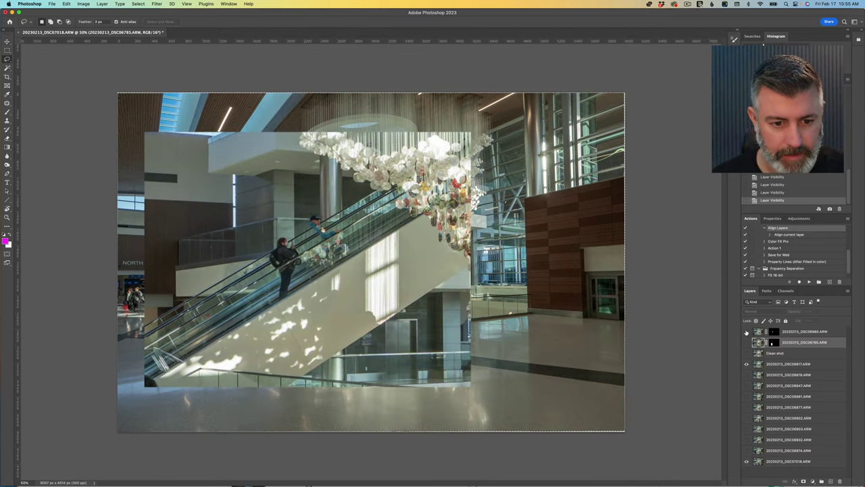
left_click(746, 331)
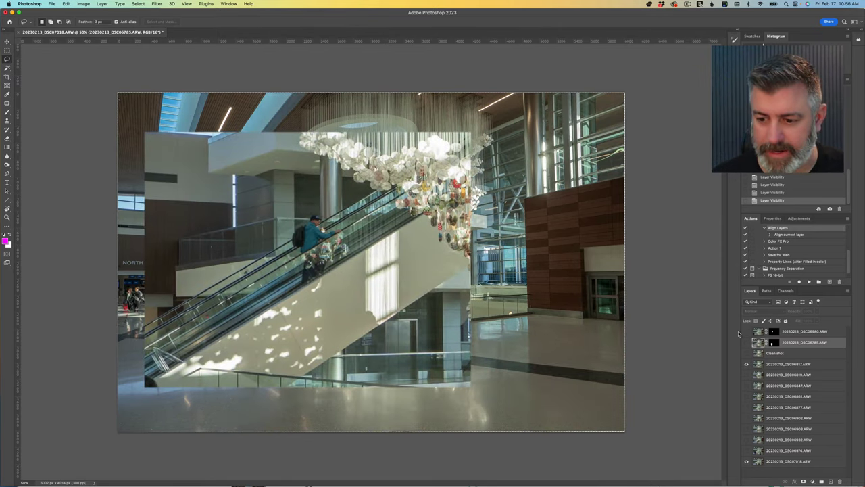
left_click(744, 332)
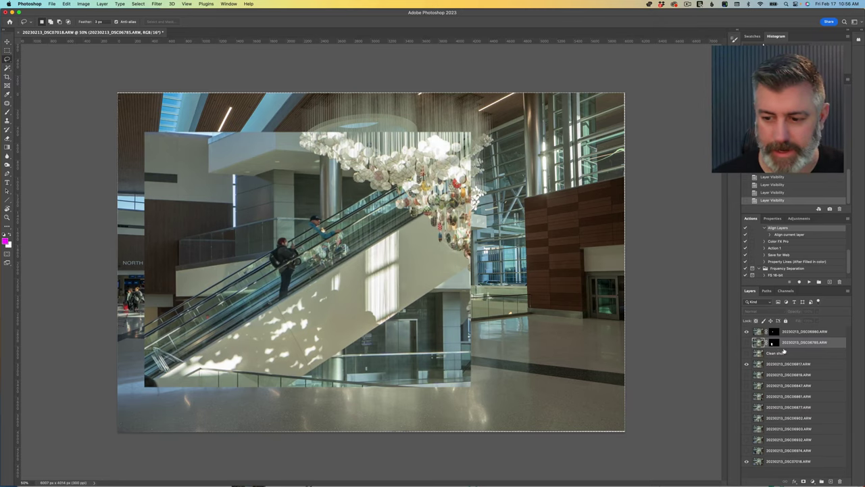
left_click(744, 332)
Step: Examine the escalator up close with 20230213_DSC06817.ARW on and off to judge whether both riders fit together
scroll(321, 265, "up", 10)
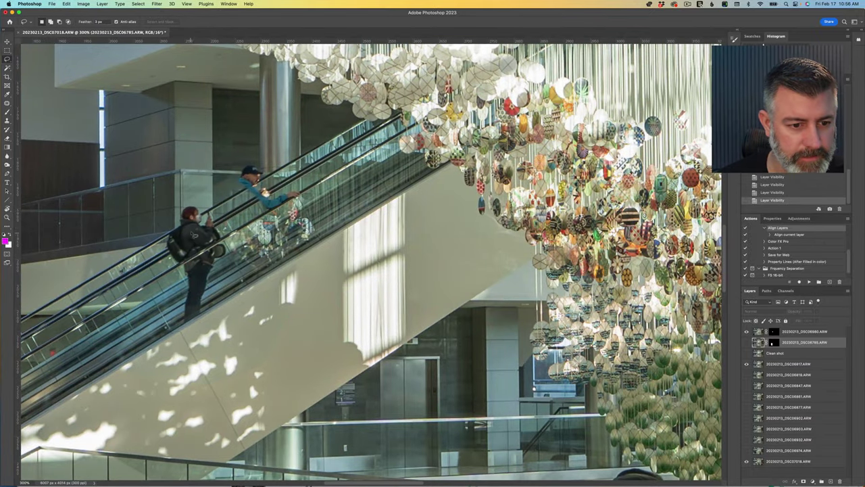
left_click(746, 364)
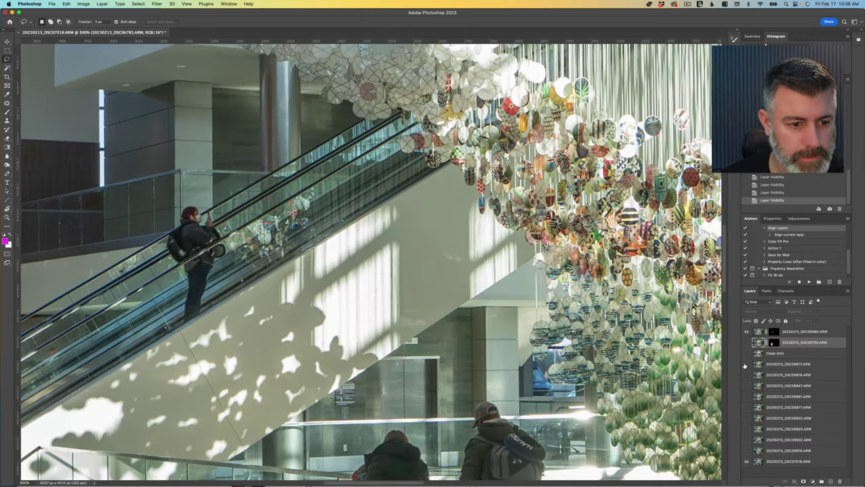
left_click(746, 364)
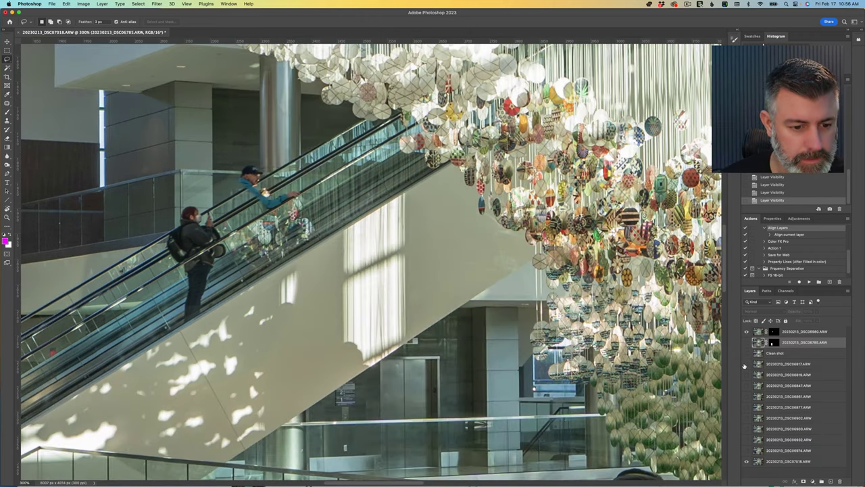
left_click(745, 365)
left_click(744, 365)
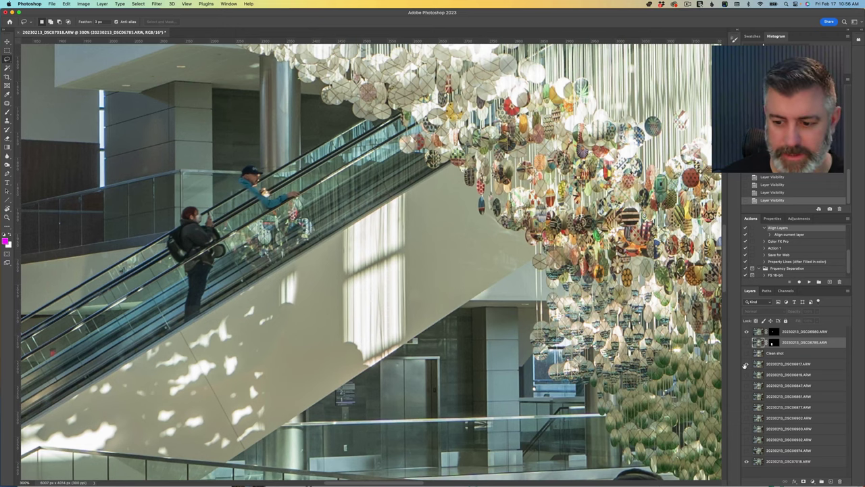
key("super+0")
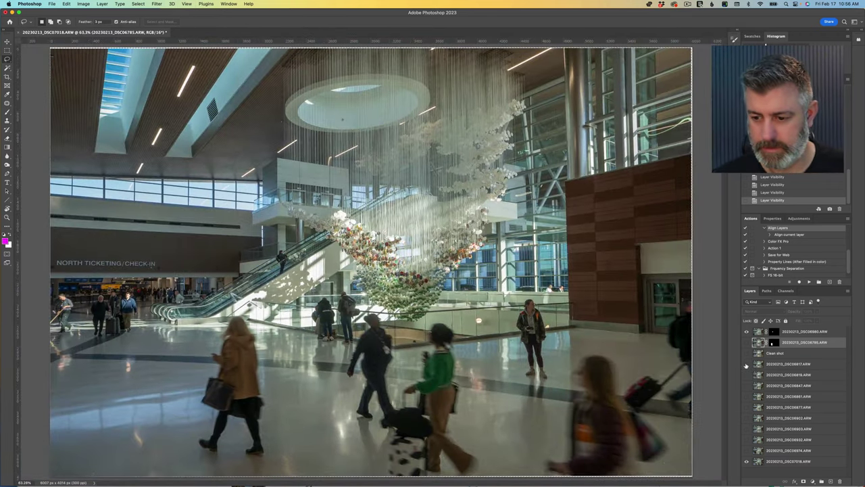
left_click(746, 365)
left_click(746, 365)
Step: Show 20230213_DSC06819.ARW and mask it to the woman with the suitcase standing at the glass railing
left_click(746, 375)
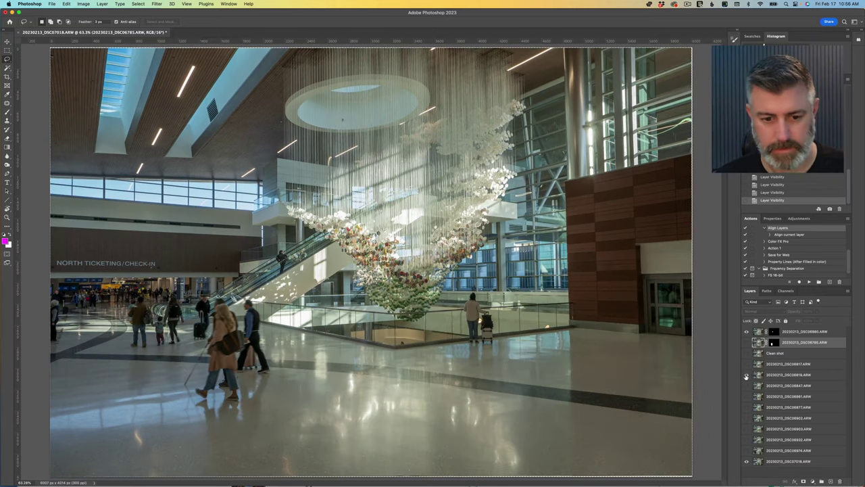
left_click(746, 377)
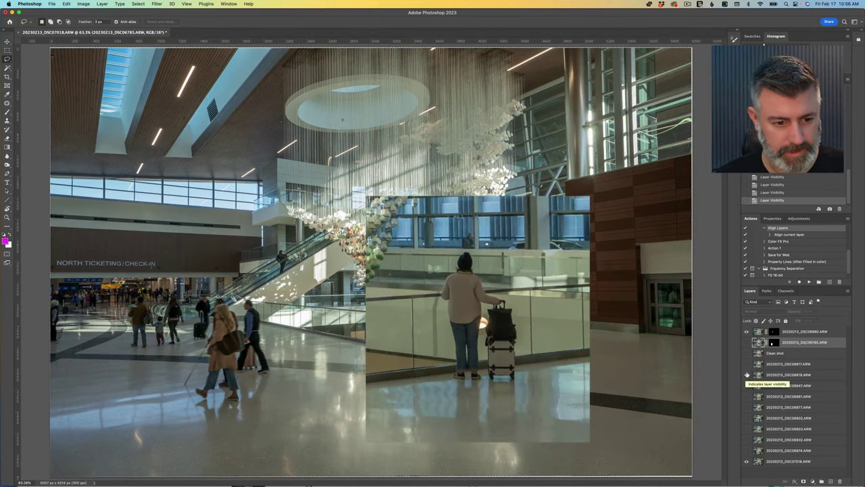
left_click(807, 375)
mouse_move(526, 302)
left_mouse_down()
mouse_move(481, 246)
mouse_move(445, 241)
mouse_move(427, 306)
mouse_move(434, 439)
mouse_move(548, 387)
mouse_move(525, 302)
left_mouse_up()
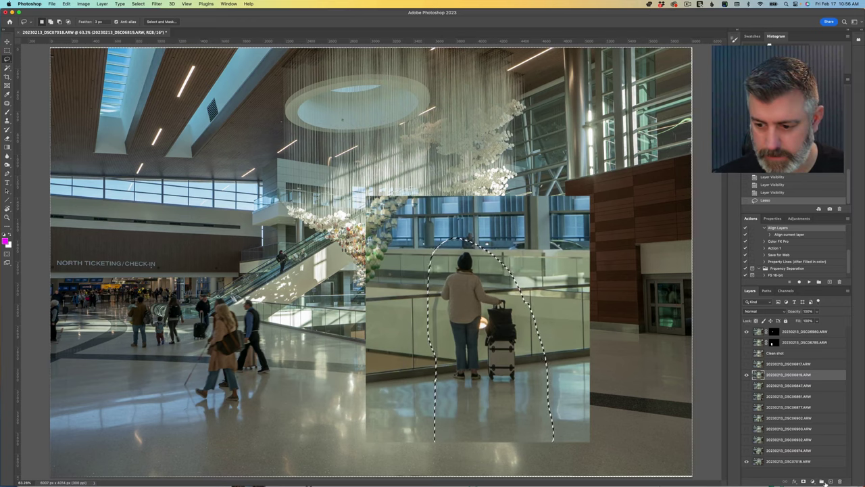
left_click(803, 481)
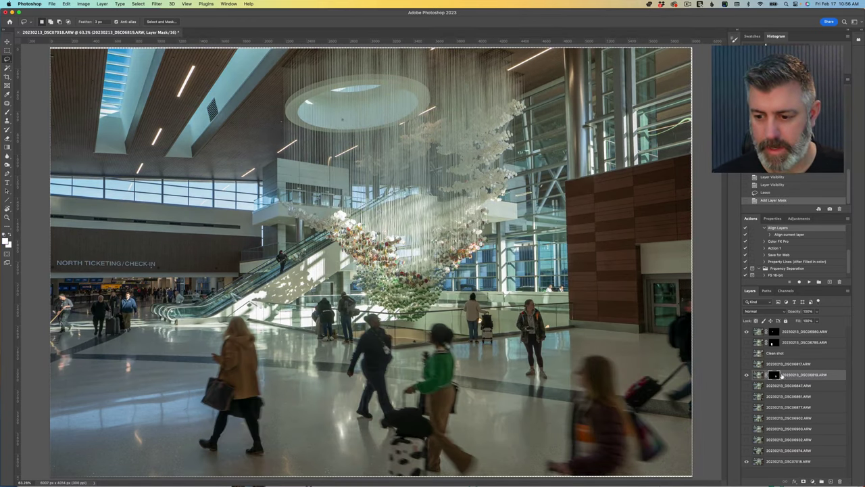
Step: Place the masked 20230213_DSC06819.ARW layer directly above Clean shot and hide the visible masked layers
left_click_drag(781, 377, 763, 342)
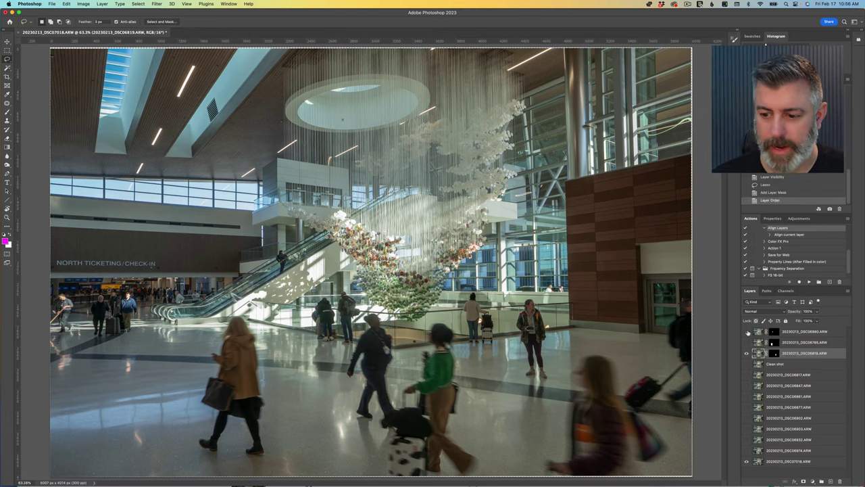
left_click(747, 331)
left_click(746, 353)
Step: Review 20230213_DSC06817.ARW, 20230213_DSC06847.ARW and the following photo layer one at a time for people worth keeping
left_click(746, 375)
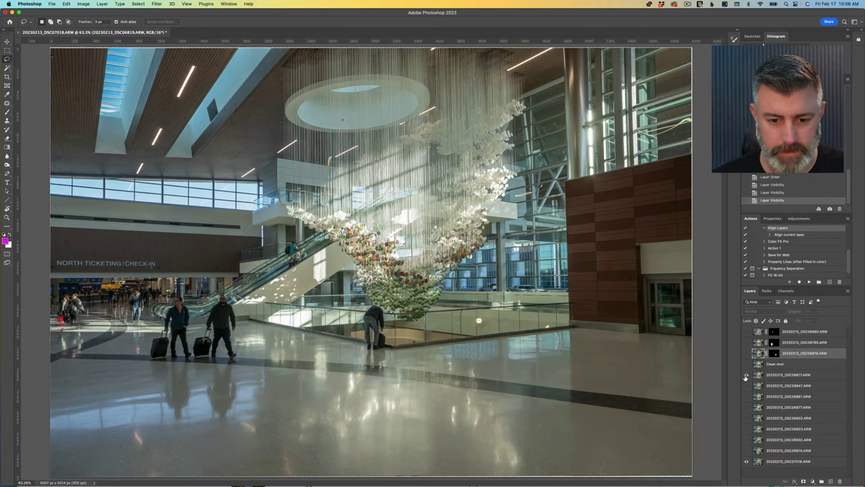
left_click(746, 376)
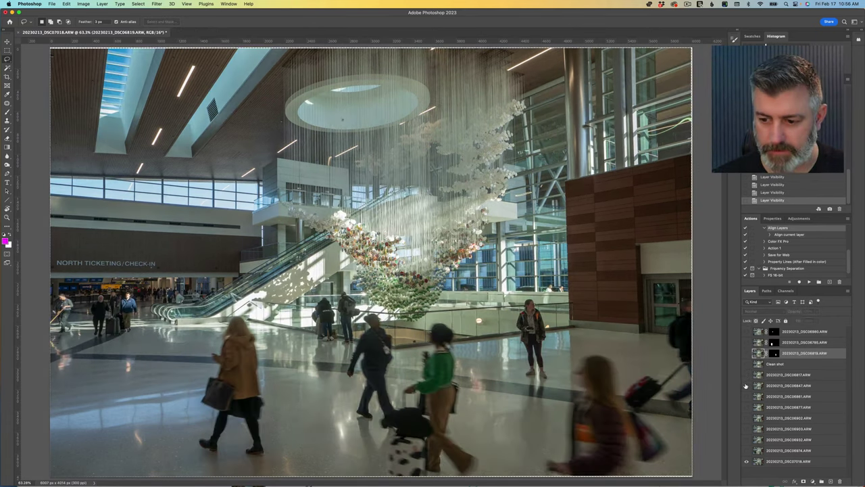
left_click(746, 386)
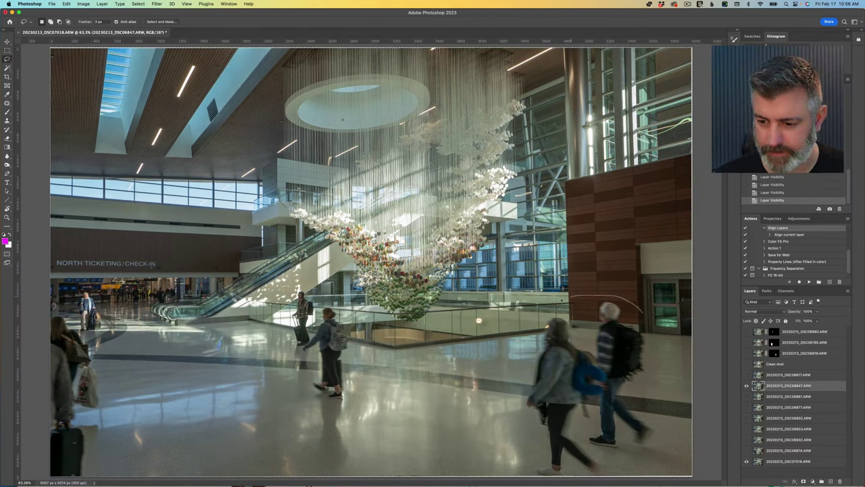
left_click(746, 385)
left_click(746, 396)
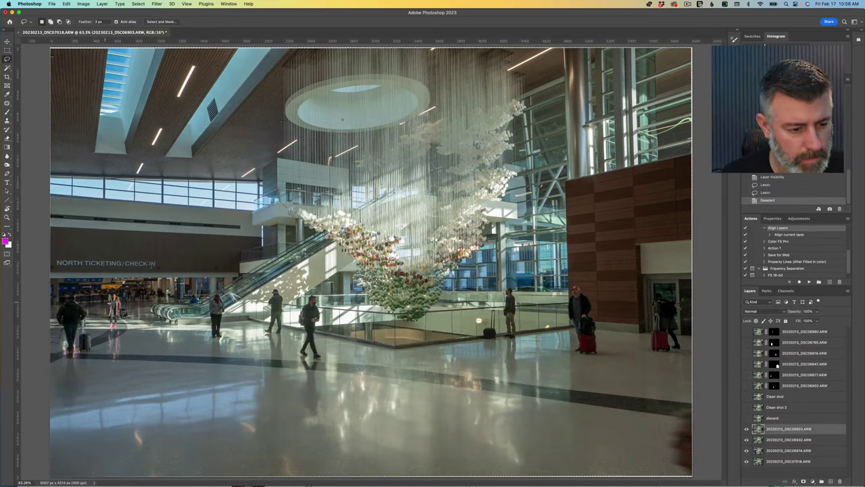
Step: Mask 20230213_DSC06903.ARW to the people at the far left and the person by the right doorway, and place it above Clean shot
mouse_move(118, 283)
left_mouse_down()
mouse_move(74, 281)
mouse_move(51, 300)
mouse_move(50, 408)
mouse_move(72, 417)
left_mouse_up()
mouse_move(109, 390)
left_mouse_down()
mouse_move(125, 371)
mouse_move(132, 333)
left_mouse_up()
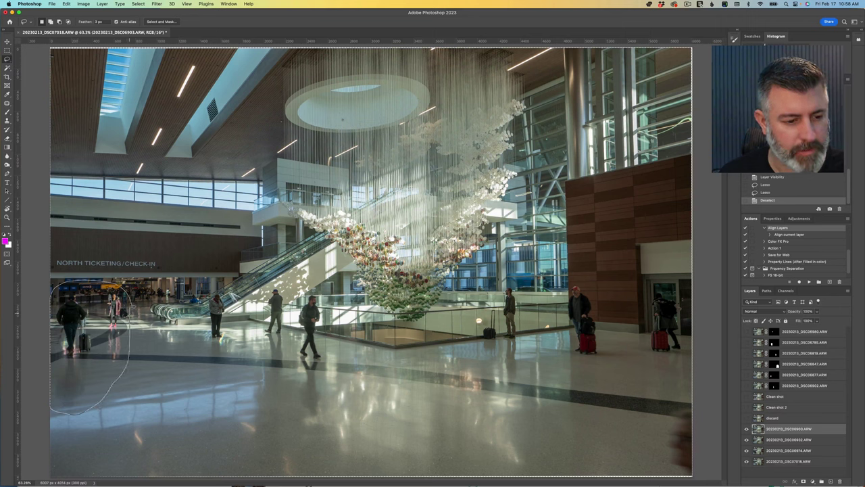
left_click_drag(127, 298, 124, 286)
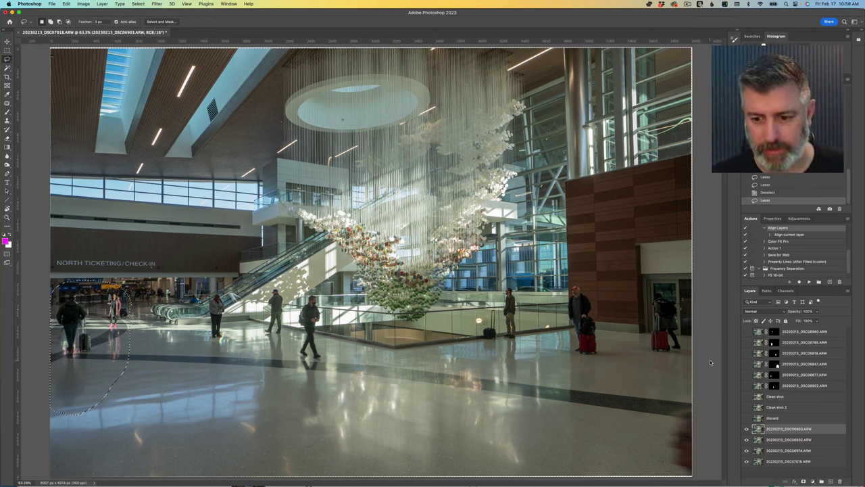
mouse_move(691, 298)
left_mouse_down()
mouse_move(652, 282)
mouse_move(645, 310)
mouse_move(641, 342)
mouse_move(659, 442)
mouse_move(673, 413)
mouse_move(702, 391)
mouse_move(686, 263)
left_mouse_up()
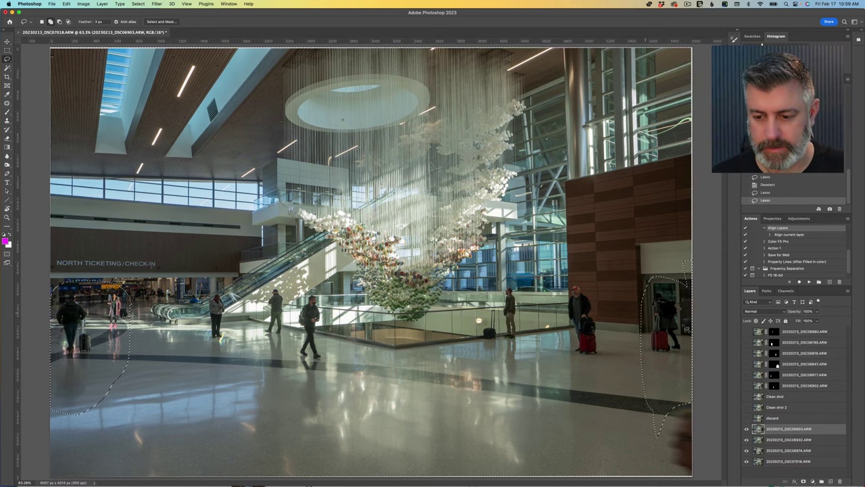
left_click(803, 480)
left_click_drag(791, 390, 791, 391)
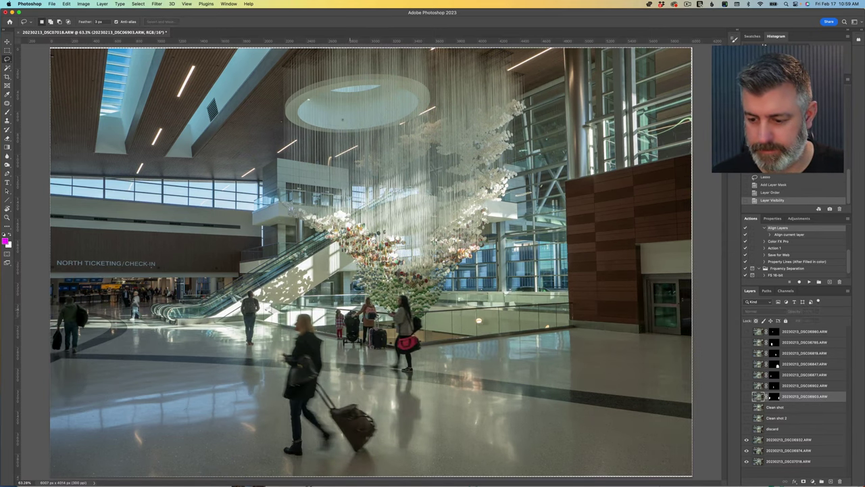
Step: Rename 20230213_DSC06932.ARW as discard and hide it along with the two photo layers below it
scroll(365, 318, "up", 4)
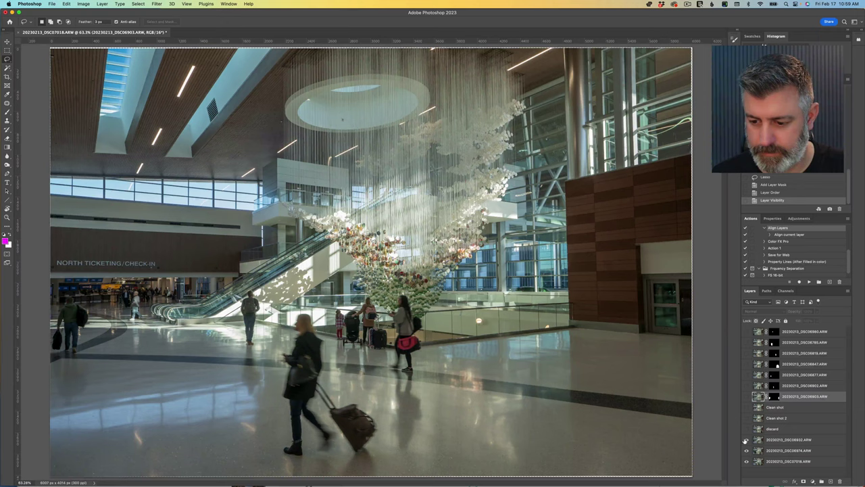
left_click(784, 439)
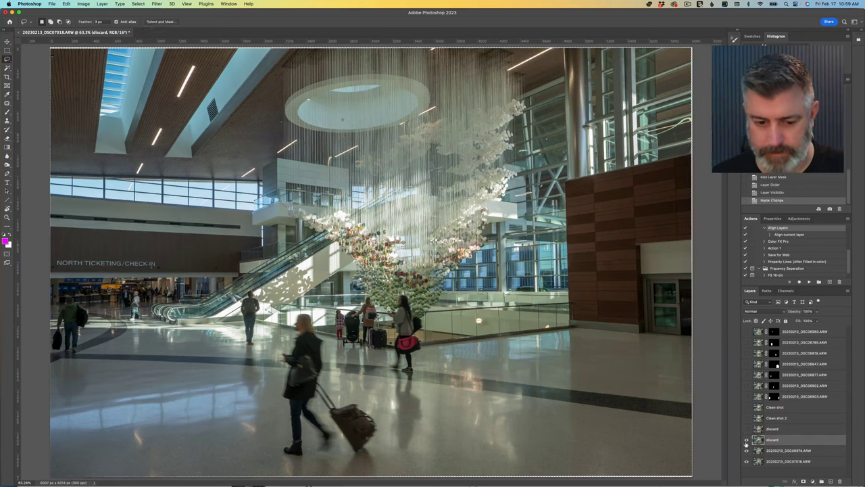
left_click(747, 439)
left_click(746, 451)
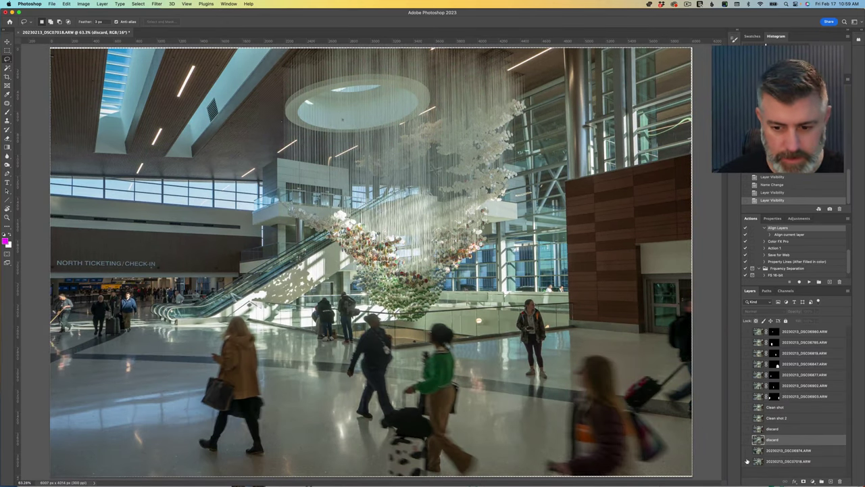
left_click(746, 461)
Step: Preview all the masked people layers together with and without the Clean shot background
left_click_drag(745, 332, 746, 407)
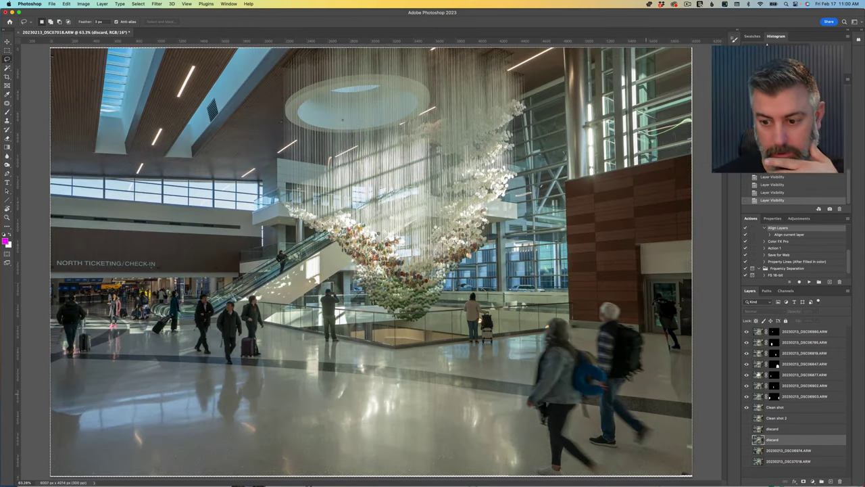
left_click(746, 407)
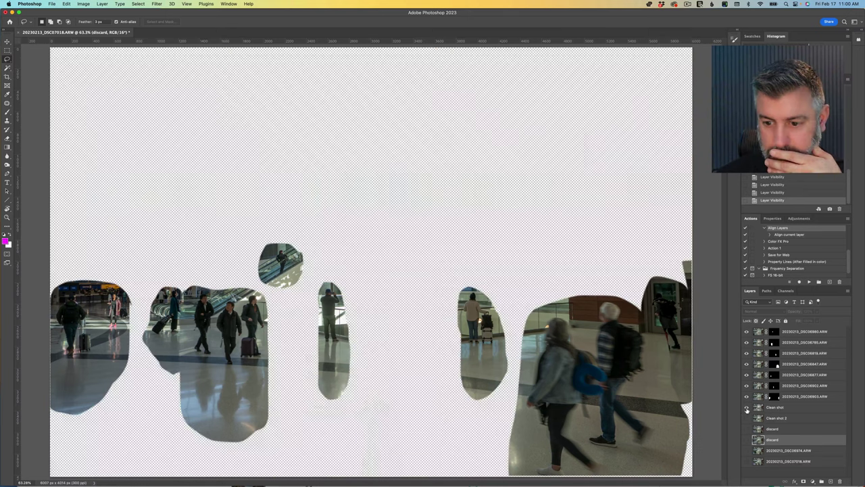
left_click(746, 408)
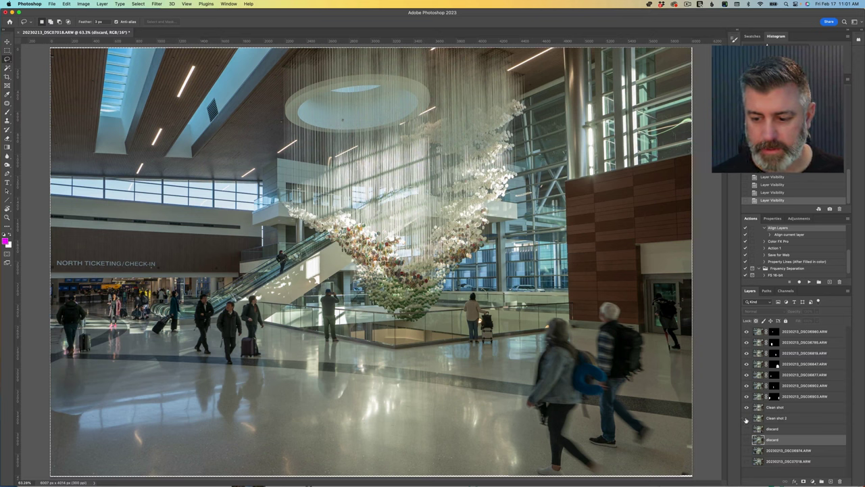
Step: Review 20230213_DSC07018.ARW, 20230213_DSC06974.ARW and the discard layers for usable people, and view the masked layers over 20230213_DSC07018.ARW
left_click_drag(747, 332, 746, 457)
left_click(747, 461)
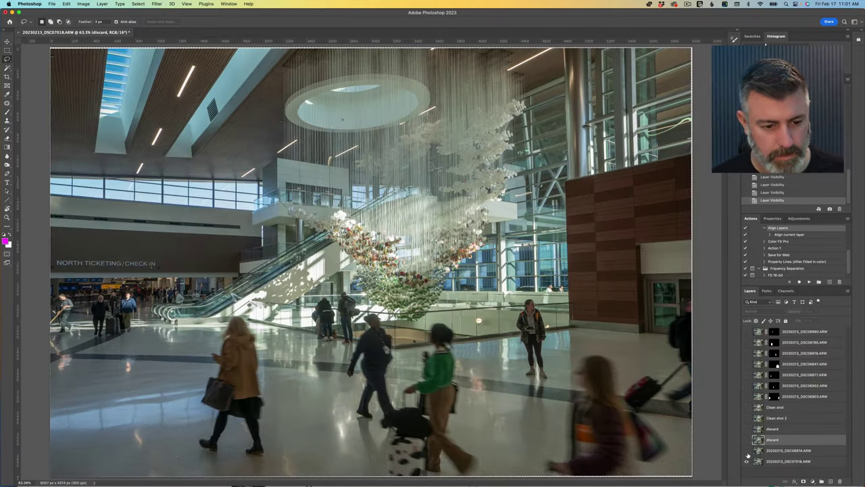
left_click(747, 451)
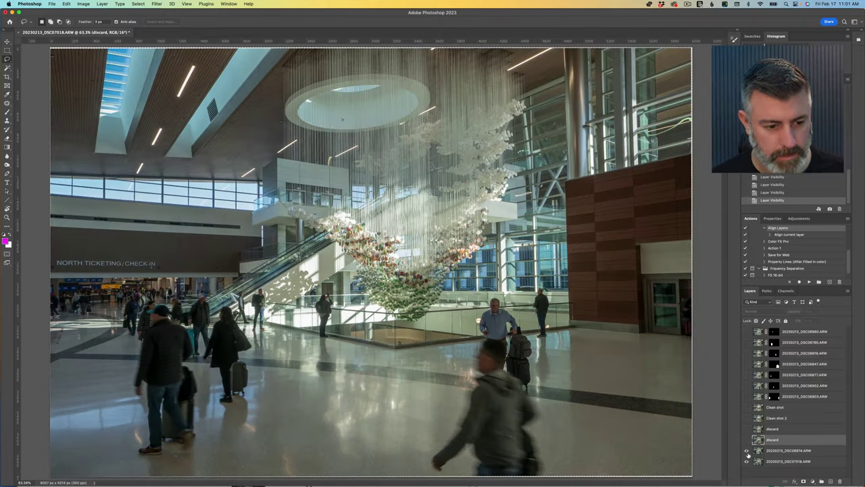
left_click(746, 439)
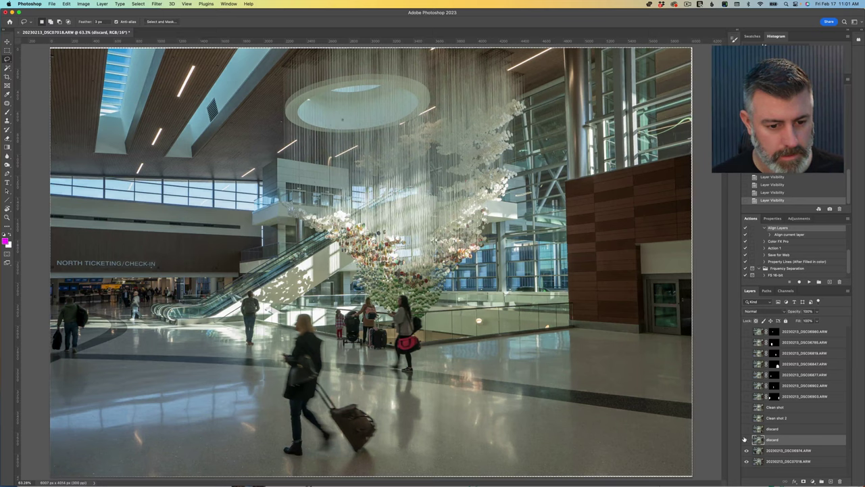
left_click(746, 439)
left_click(746, 429)
left_click(745, 428)
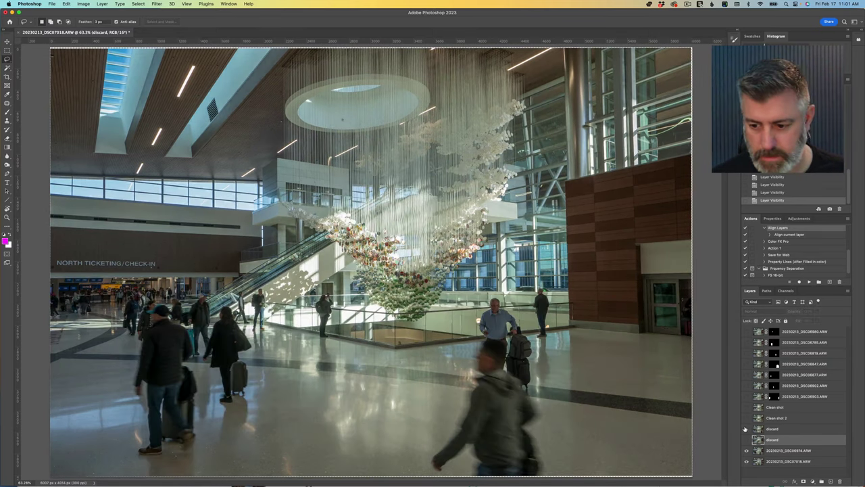
left_click(746, 440)
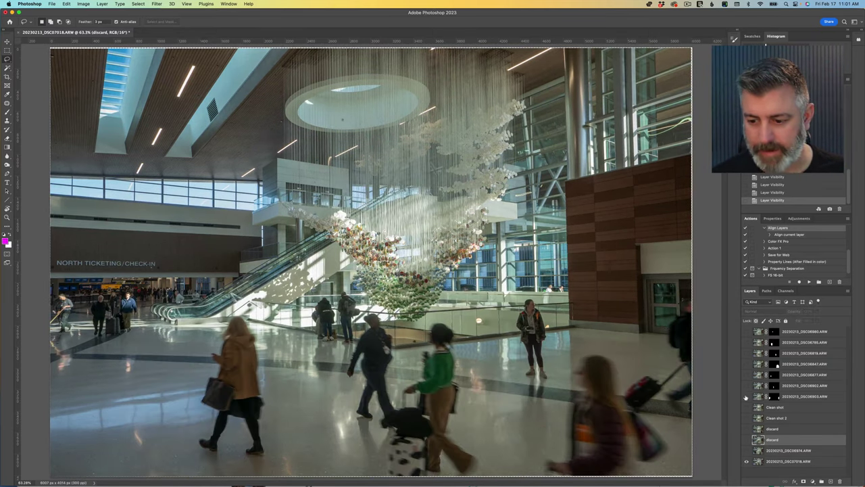
left_click_drag(745, 398, 746, 333)
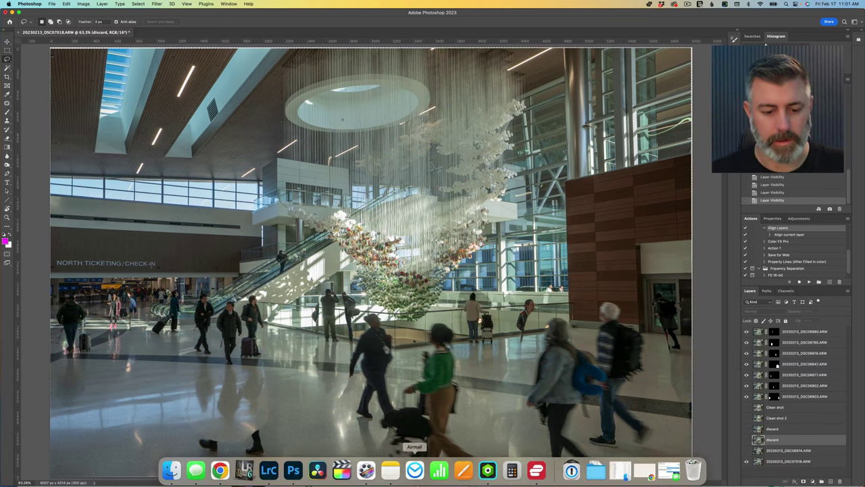
Step: Switch to Lightroom Classic, turn off the five-star filter and review the selected photos among all frames in the folder
left_click(272, 470)
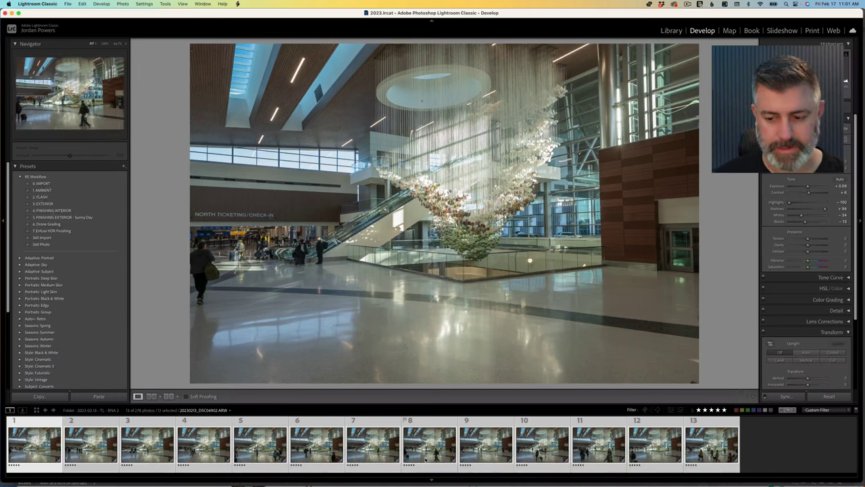
key("super+l")
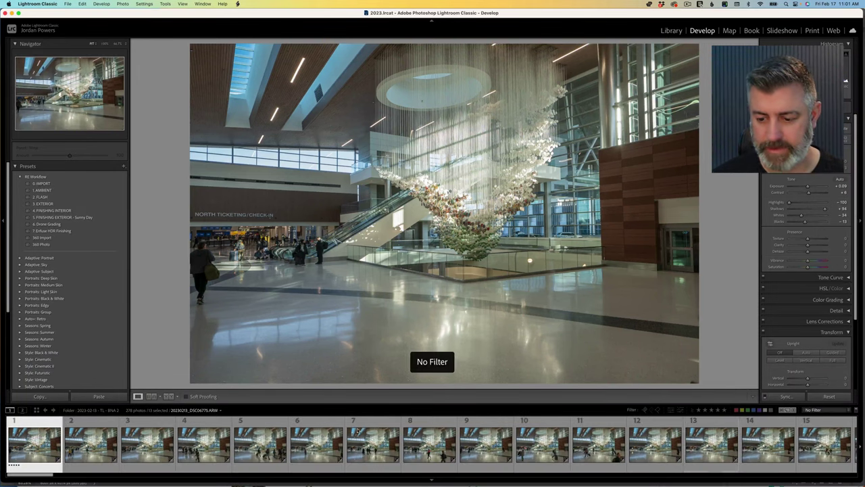
key("super+Right")
key("super+Right")
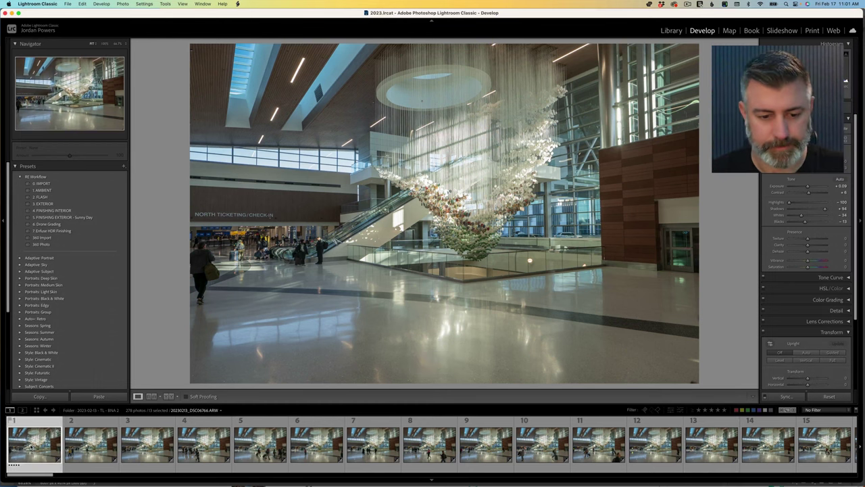
key("super+Right")
key("super+Right")
key("super+Right")
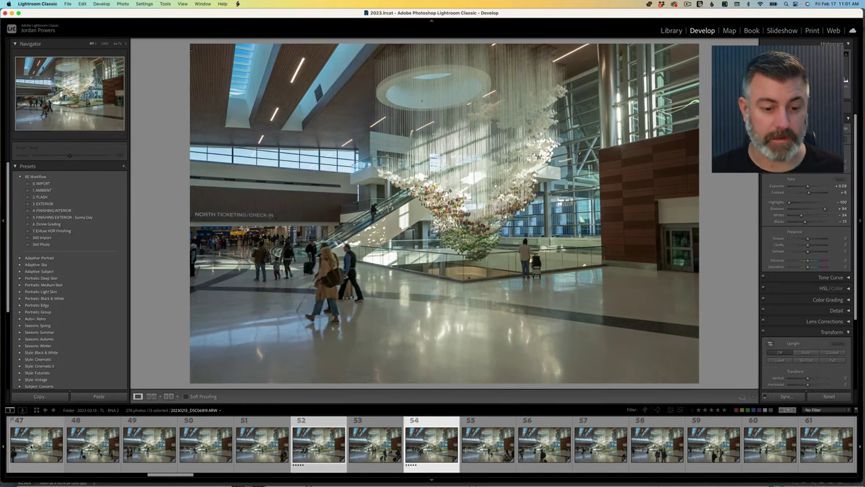
key("super+Right")
key("super+Right")
key("super+Right")
key("super+Right")
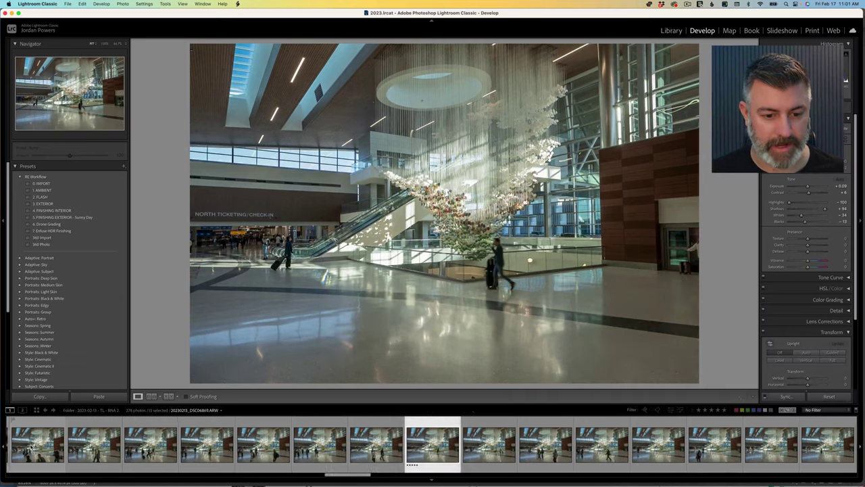
key("super+Right")
key("super+Right")
key("super+Right")
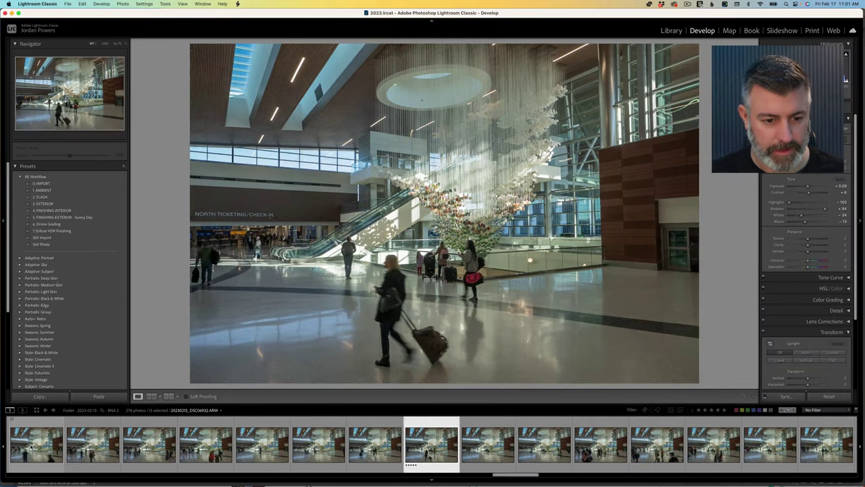
key("super+Right")
key("super+Right")
key("super+Right")
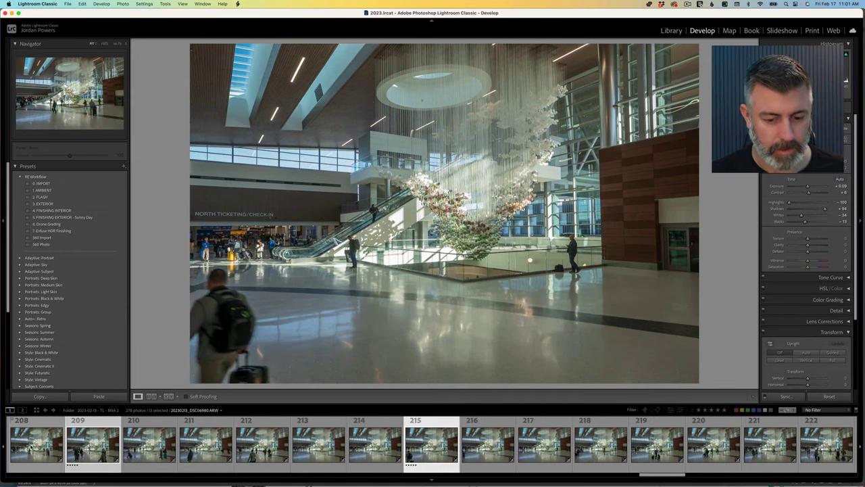
key("super+Right")
key("super+Right")
key("super+Right")
key("super+Right")
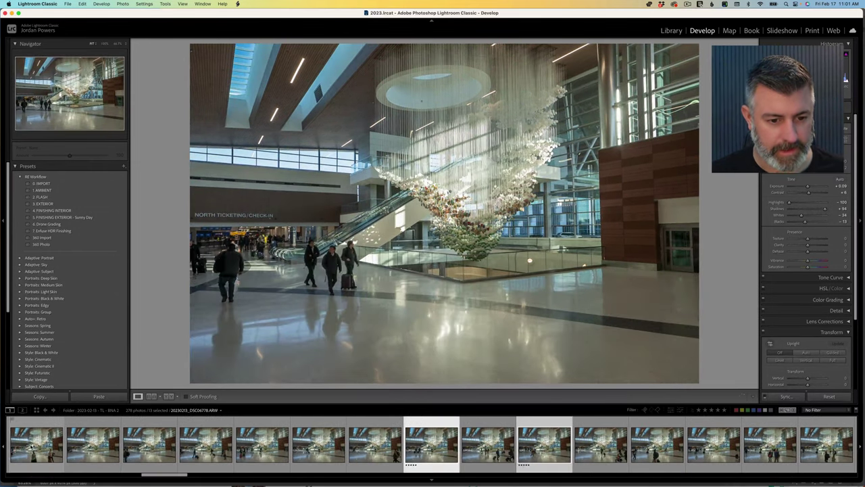
key("super+Right")
key("super+Right")
key("super+Right")
key("super+Right")
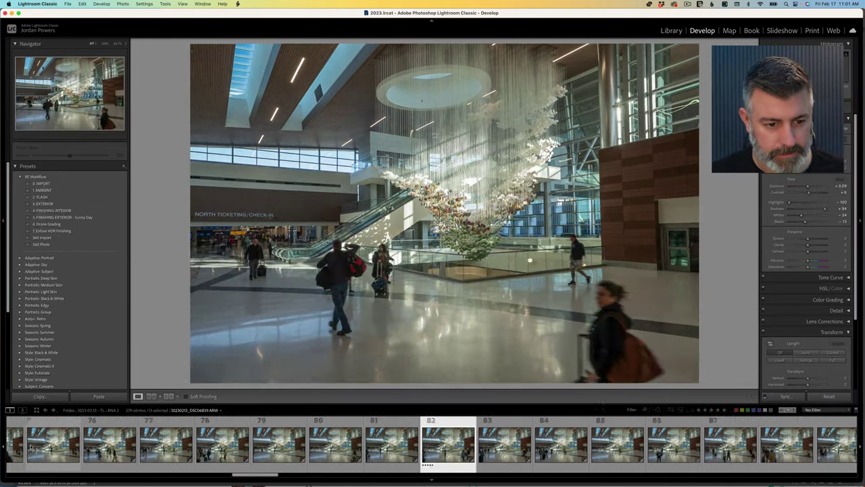
key("super+Right")
key("super+Right")
key("super+Right")
key("super+Right")
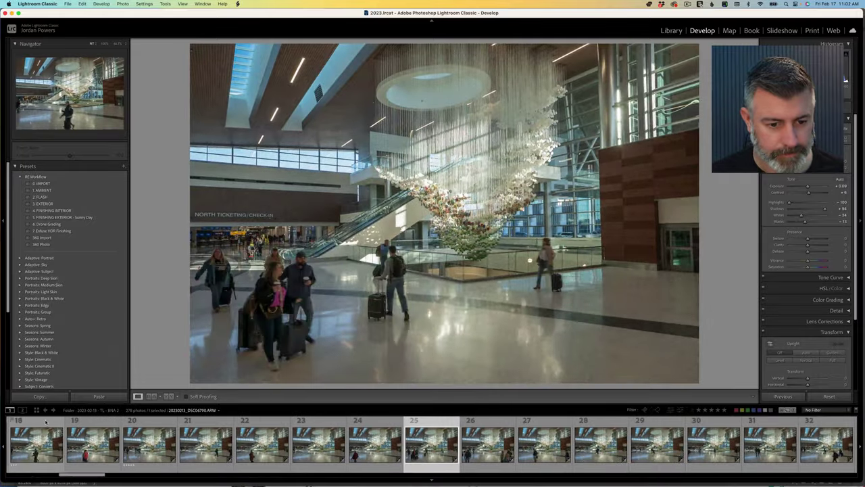
Step: Examine the unfiltered time-lapse frames one after another for additional people to add to the composite
key("super+Right")
key("super+Right")
key("super+Right")
key("super+Right")
key("super+Right")
key("super+Right")
key("super+Right")
key("super+Right")
key("super+Right")
key("super+Right")
key("super+Right")
key("super+Right")
key("super+Right")
key("super+Right")
key("super+Right")
key("super+Right")
key("super+Right")
key("super+Right")
key("super+Right")
key("super+Right")
key("super+Right")
key("super+Right")
key("super+Right")
key("super+Right")
key("super+Right")
key("super+Right")
key("super+Right")
key("super+Right")
key("super+Right")
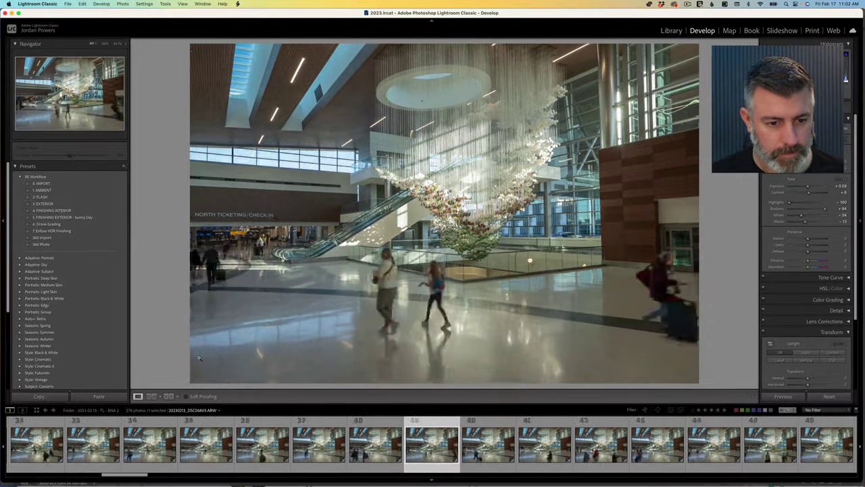
key("super+Right")
key("super+Right")
key("super+Right")
key("super+Right")
key("super+Right")
key("super+Right")
key("super+Right")
key("super+Right")
key("super+Right")
key("super+Right")
key("super+Right")
key("super+Right")
key("super+Right")
key("super+Right")
key("super+Right")
key("super+Right")
key("super+Right")
key("super+Right")
key("super+Right")
key("super+Right")
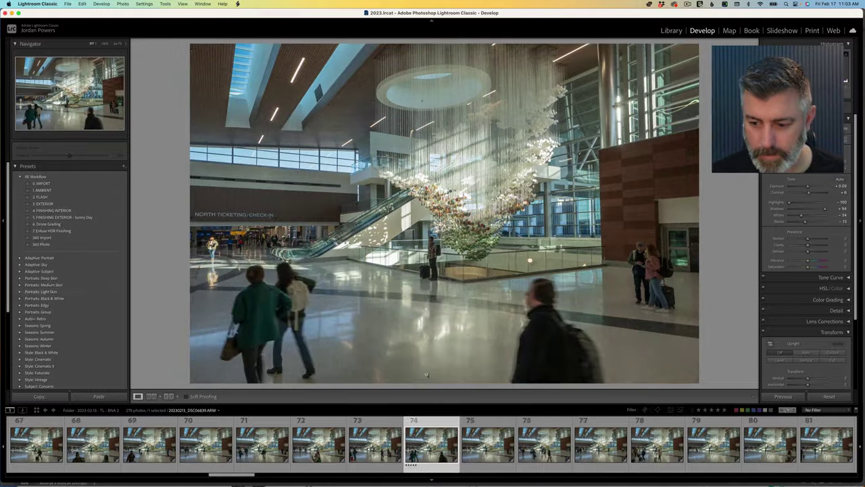
key("super+Right")
key("super+Right")
key("super+Right")
key("super+Right")
key("super+Right")
key("super+Right")
key("super+Right")
key("super+Right")
key("super+Right")
key("super+Right")
key("super+Right")
key("super+Right")
key("super+Right")
key("super+Right")
key("super+Right")
key("super+Right")
key("super+Right")
key("super+Right")
key("super+Right")
key("super+Right")
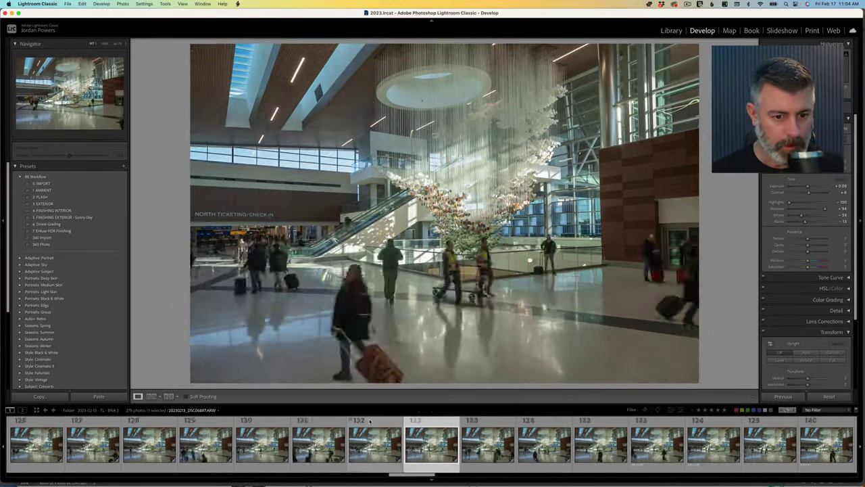
Step: Open 20230213_DSC06799.ARW, 20230213_DSC06839.ARW and 20230213_DSC06906.ARW in Photoshop for editing
right_click(420, 443)
key("Escape")
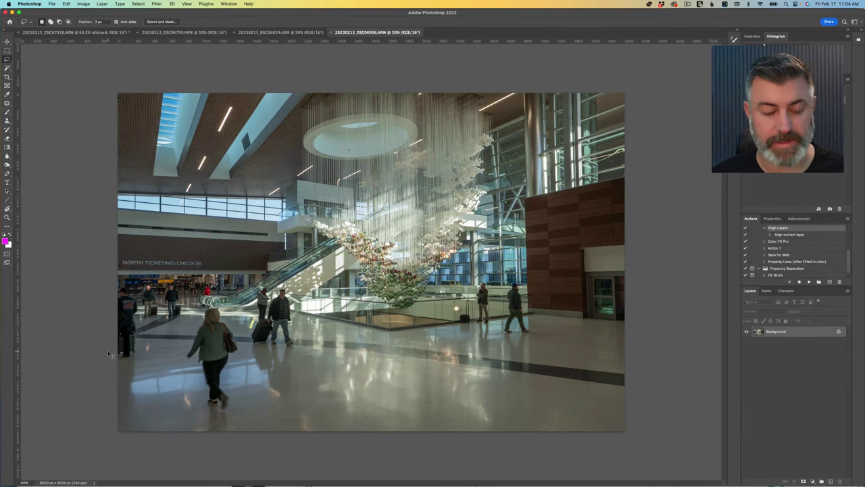
Step: Copy the whole 20230213_DSC06906.ARW photo into the composite document as a new layer above all the masked layers
key("super+a")
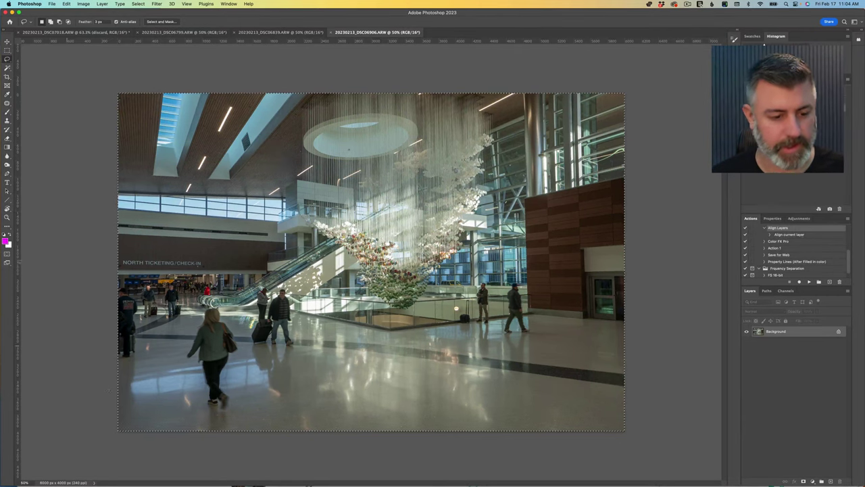
left_click(82, 34)
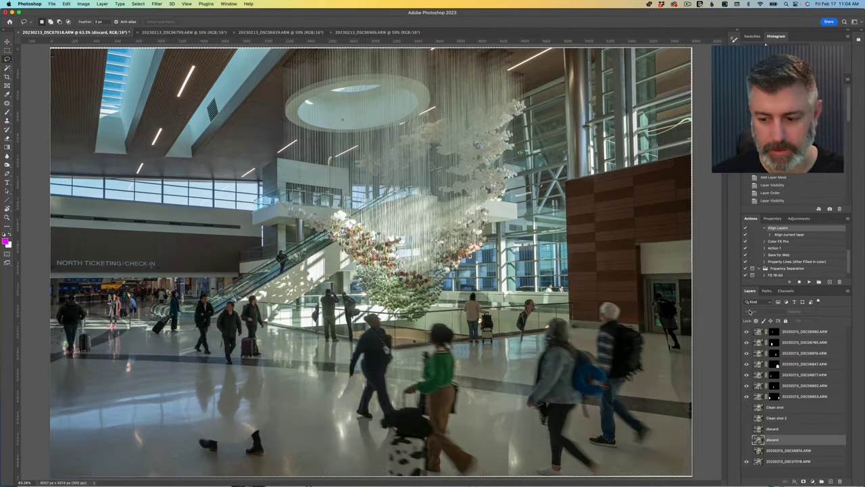
left_click(787, 407)
key("super+v")
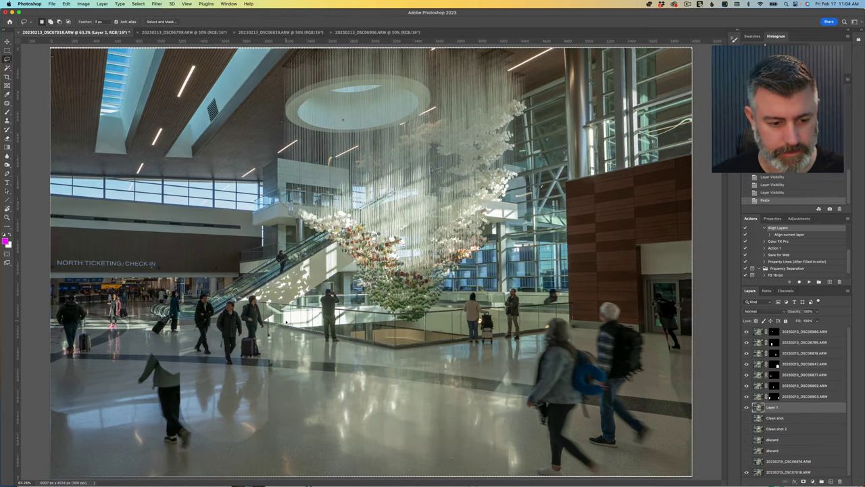
left_click_drag(785, 409, 791, 332)
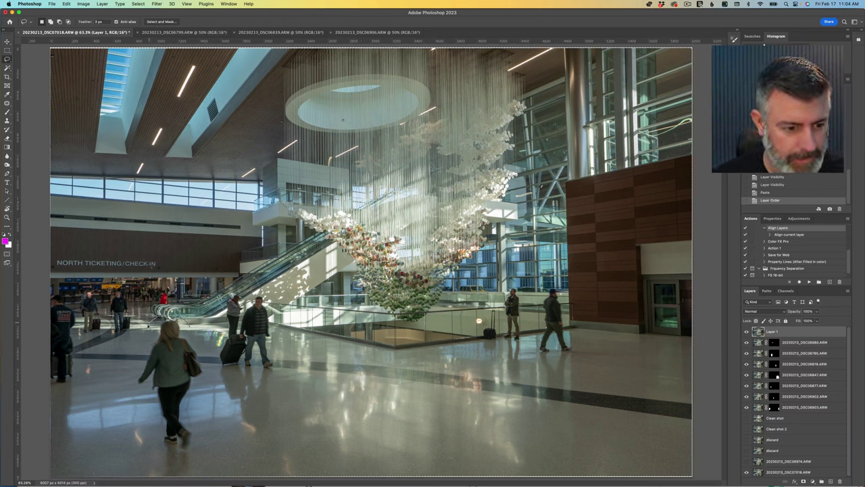
Step: Lasso the blonde woman walking in the foreground with the floor around her and mask the top layer to that selection
left_click_drag(134, 369, 151, 477)
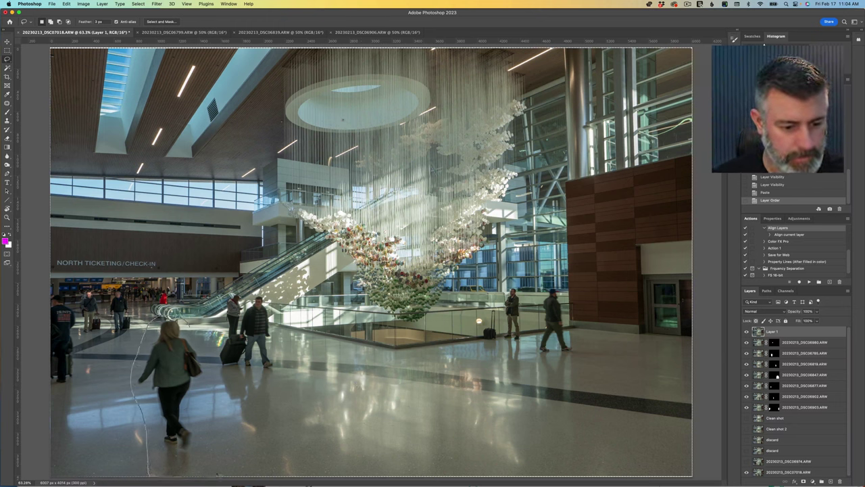
mouse_move(216, 475)
left_mouse_down()
mouse_move(220, 380)
mouse_move(206, 342)
mouse_move(183, 324)
mouse_move(134, 365)
left_mouse_up()
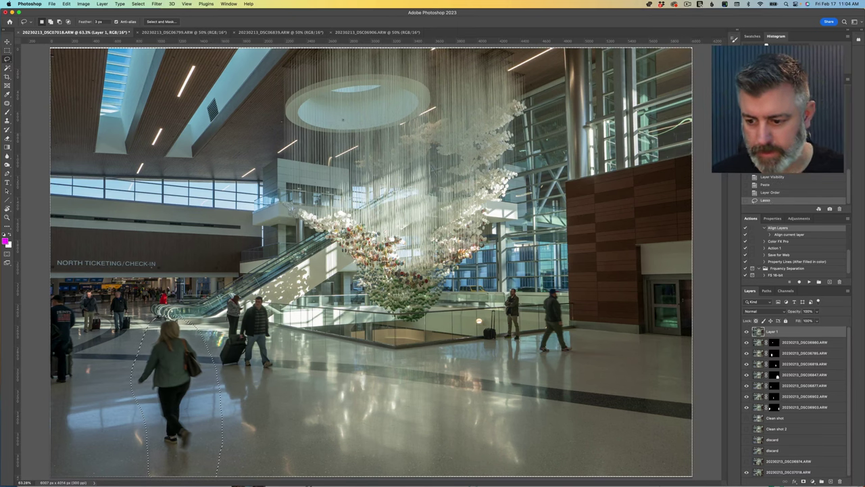
left_click(803, 481)
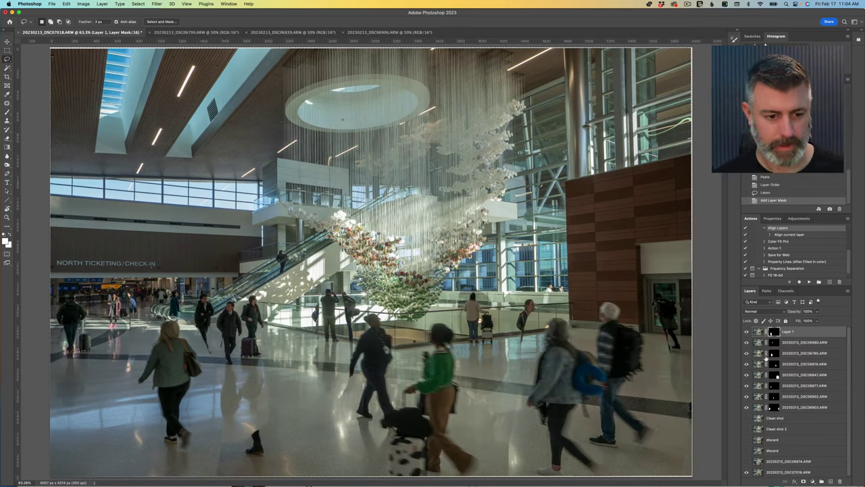
Step: Hide the masked woman's layer and paste the whole 20230213_DSC06839.ARW photo into the composite as the top layer
left_click(292, 32)
left_click(68, 33)
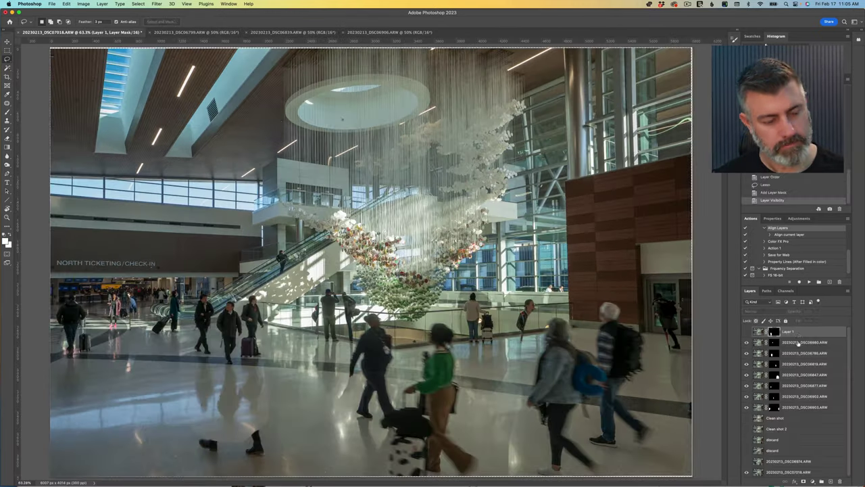
key("ctrl+Tab")
key("ctrl+Tab")
key("ctrl+Tab")
key("ctrl+Tab")
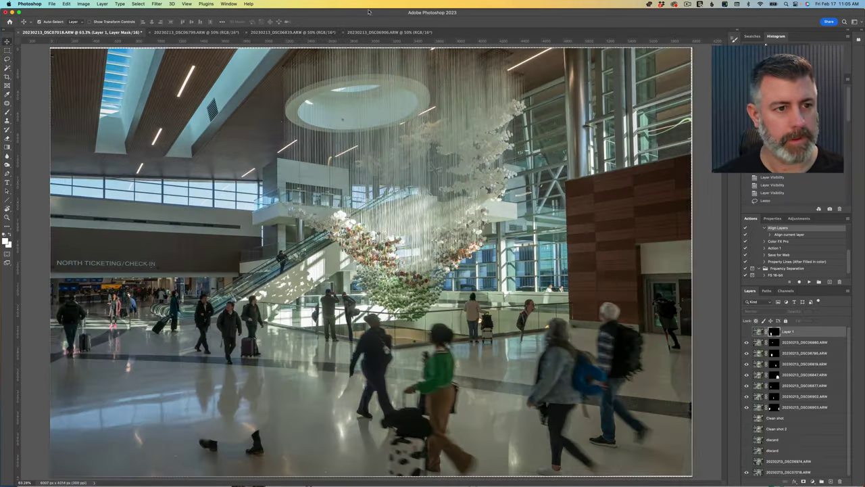
key("ctrl+Tab")
key("m")
key("ctrl+Tab")
key("ctrl+Tab")
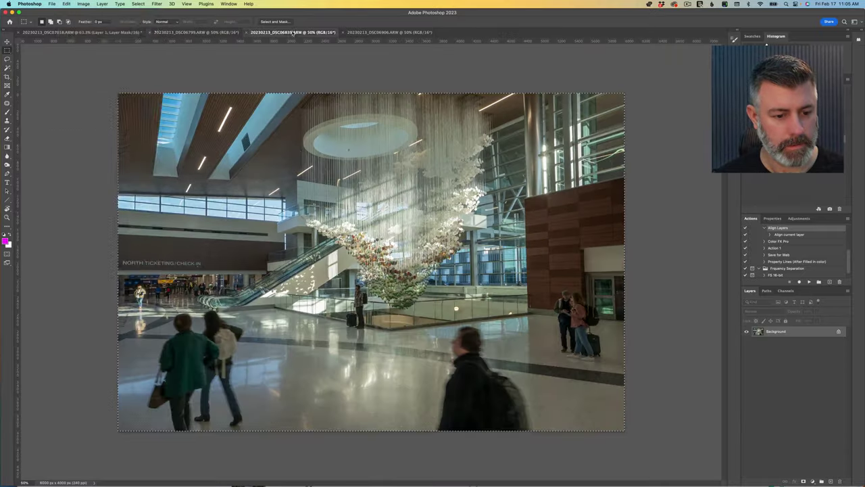
key("ctrl+Tab")
key("super+v")
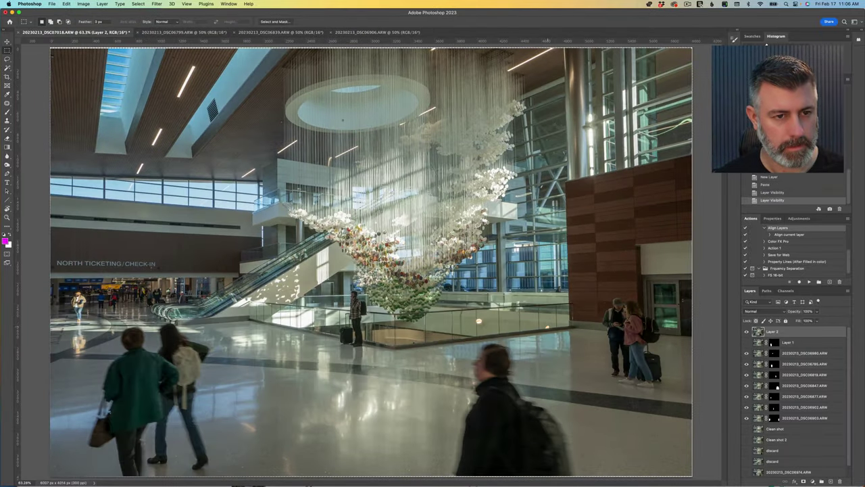
Step: Mask the pasted photo to the two people walking together in the foreground, and delete the hidden Layer 1
key("l")
mouse_move(236, 466)
left_mouse_down()
mouse_move(88, 395)
mouse_move(211, 474)
mouse_move(238, 469)
mouse_move(209, 483)
mouse_move(236, 460)
left_mouse_up()
left_click(823, 481)
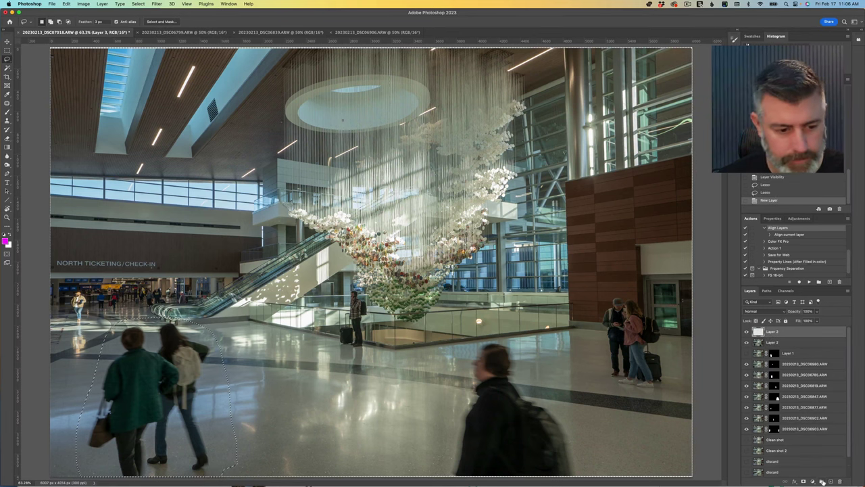
key("ctrl+z")
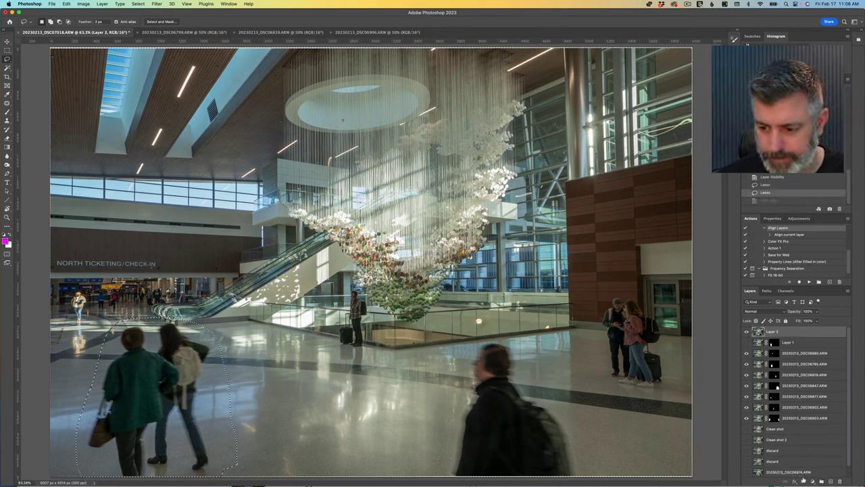
left_click(803, 481)
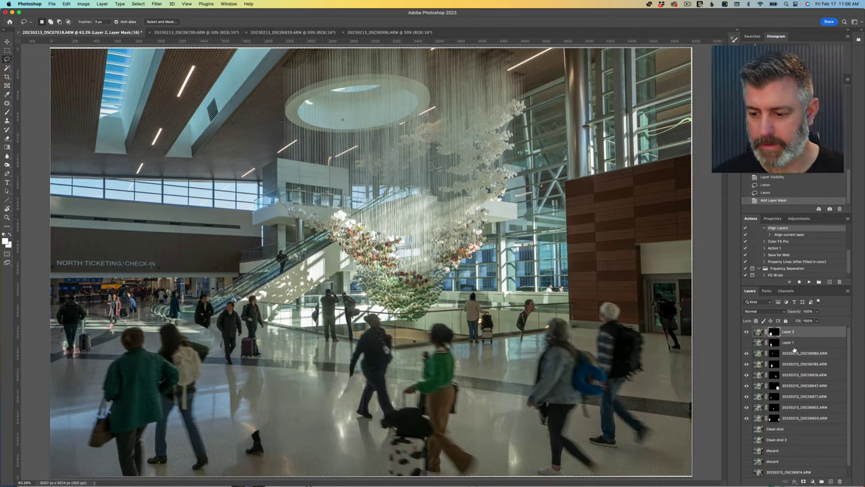
left_click(795, 347)
key("BackSpace")
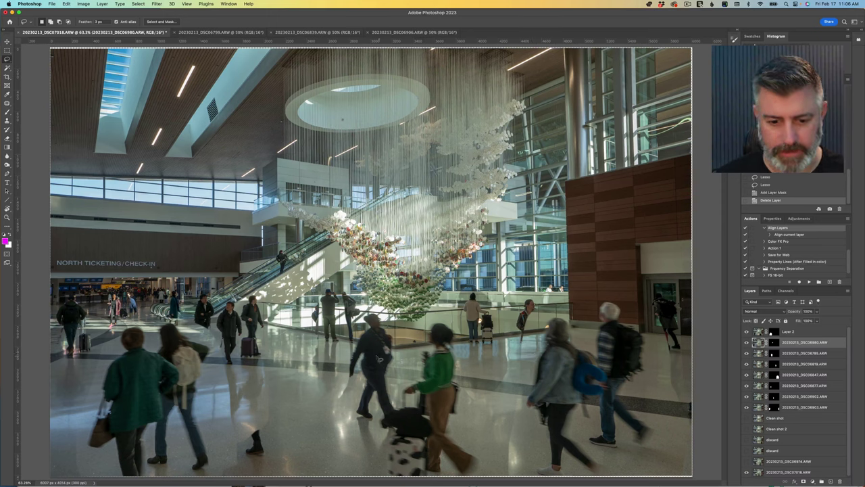
Step: Hide all the masked people layers and the base photo, and show Clean shot and Clean shot 2
left_click(746, 405)
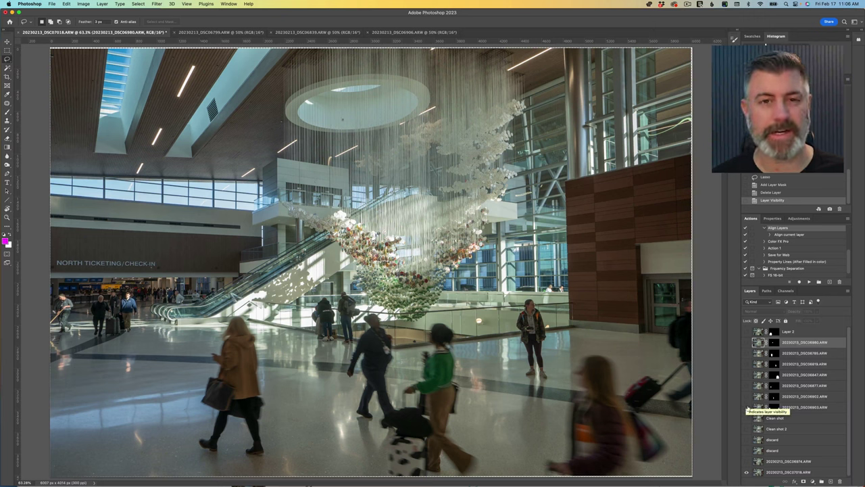
left_click(747, 407)
left_click(747, 407)
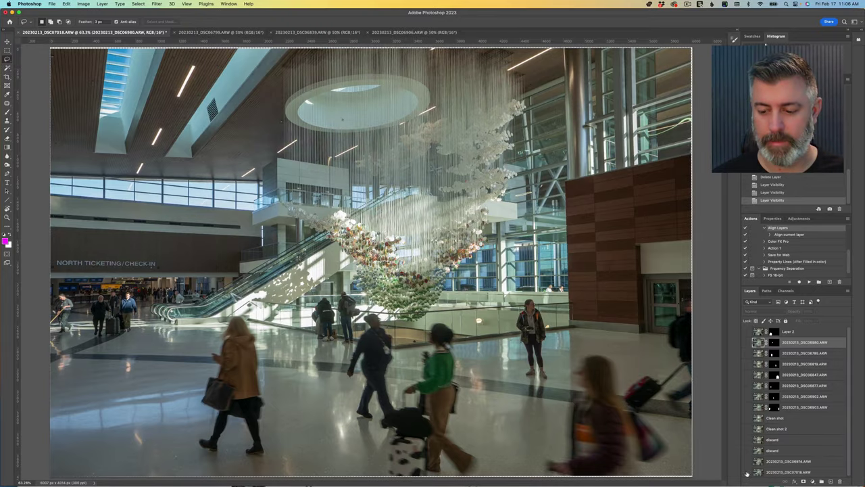
left_click(748, 428)
left_click(747, 418)
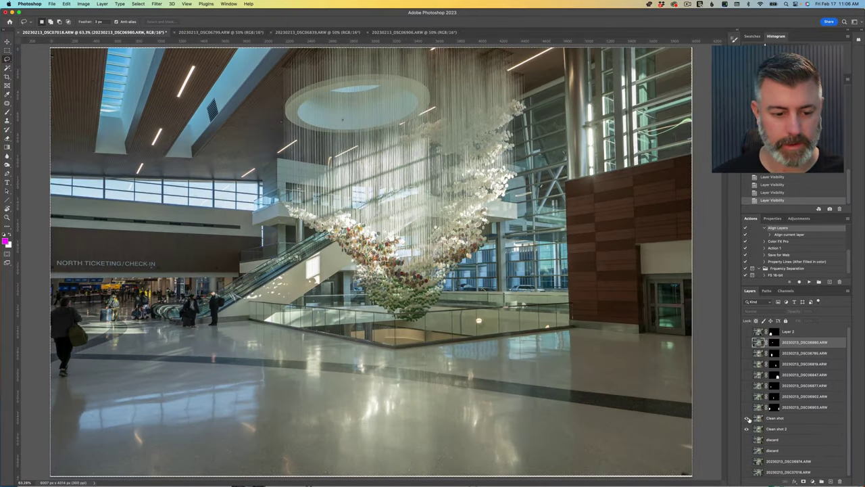
Step: Compare the Clean shot layer against Clean shot 2, and move Clean shot 2 above Clean shot
left_click(747, 418)
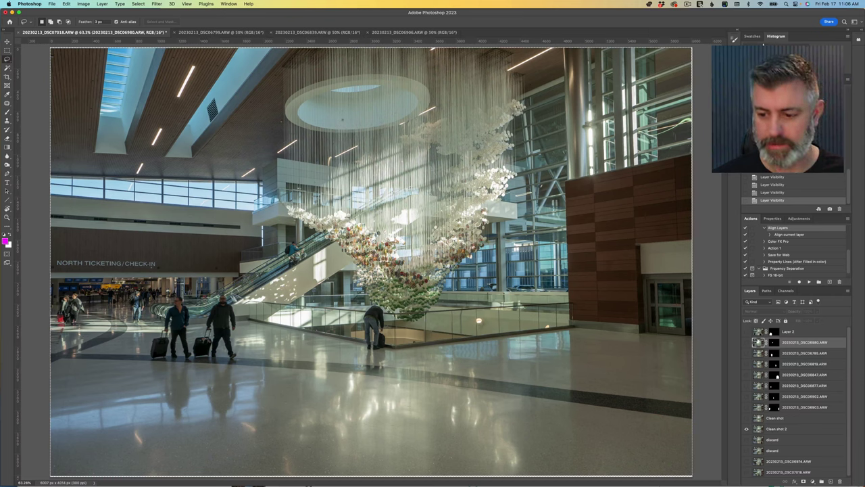
left_click(747, 418)
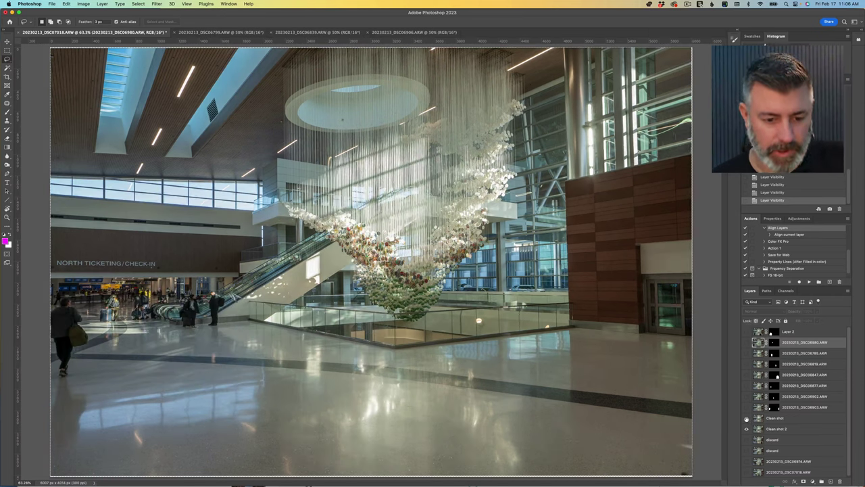
left_click(747, 418)
left_click(747, 418)
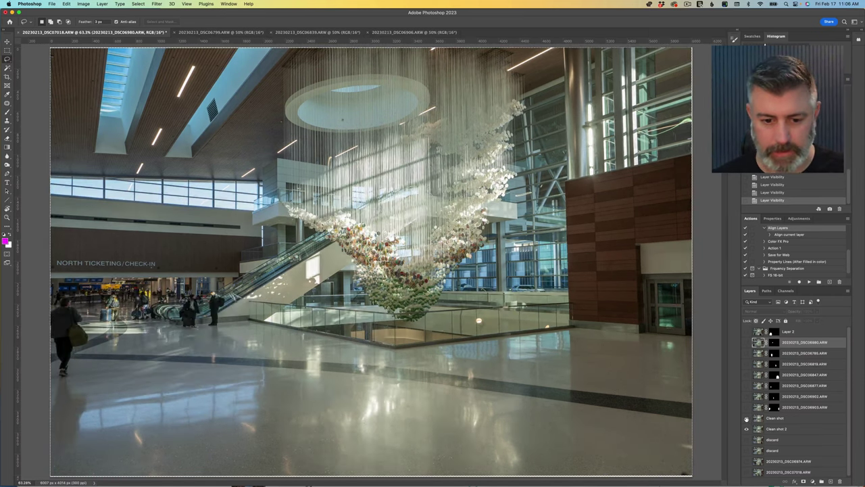
left_click(746, 418)
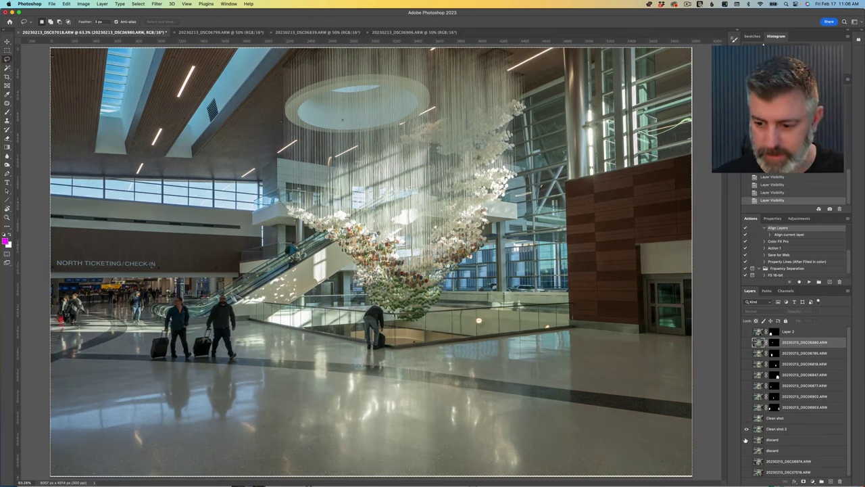
left_click(746, 419)
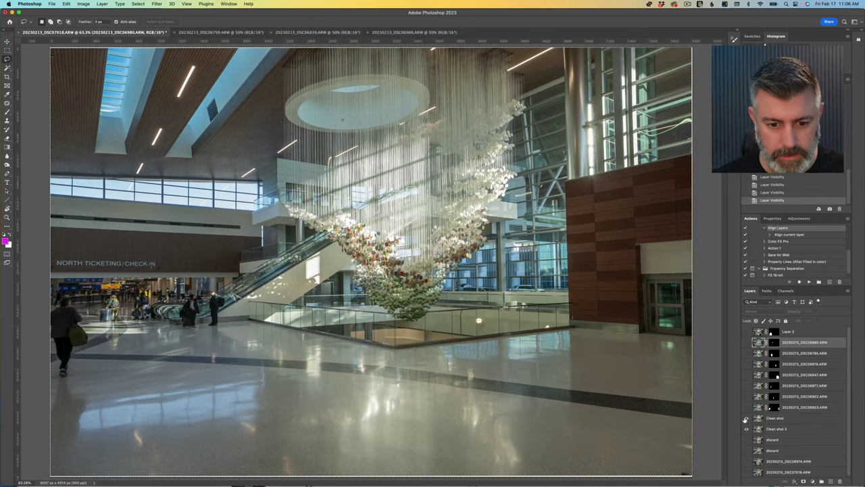
left_click(746, 419)
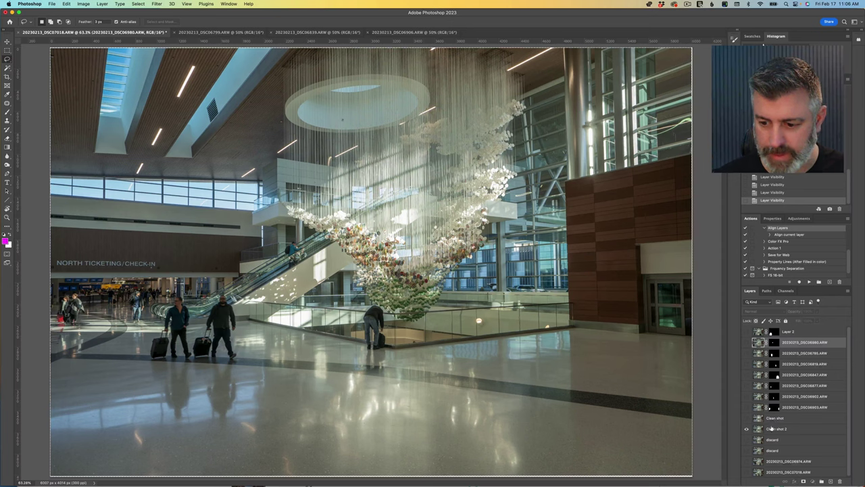
left_click_drag(774, 429, 776, 420)
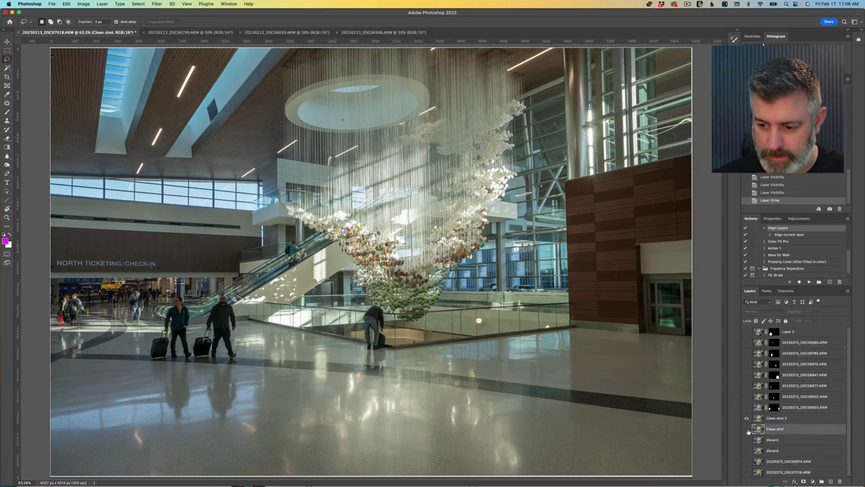
Step: Add a mask to Clean shot 2 and paint out the people on the escalator, at the railing and pulling suitcases
left_click(803, 480)
key("b")
key("d")
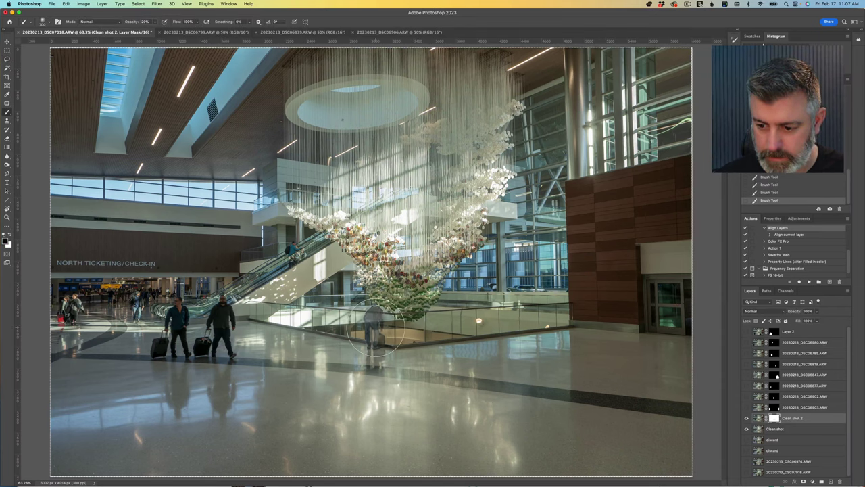
left_click(292, 253)
left_click_drag(220, 304, 220, 406)
mouse_move(179, 307)
left_mouse_down()
mouse_move(177, 405)
mouse_move(189, 319)
left_mouse_up()
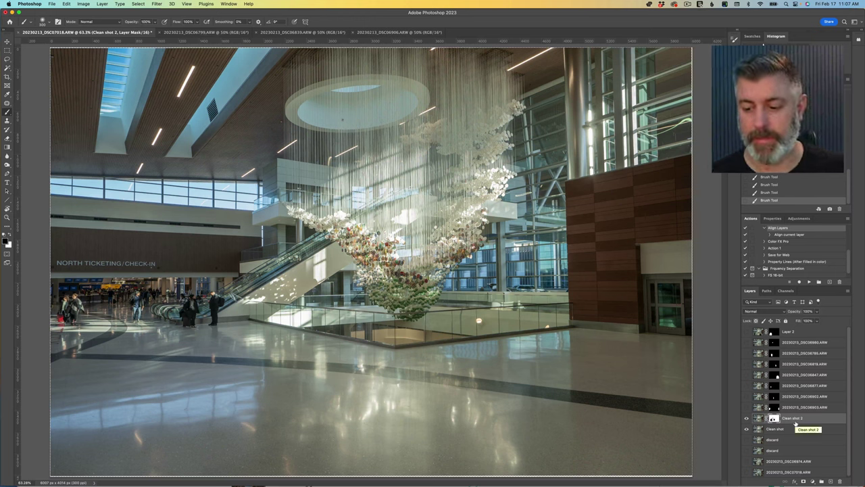
Step: Show the 20230213_DSC06903.ARW layer and brush its mask clean around the person with the red suitcase by the doorway
left_click(746, 407)
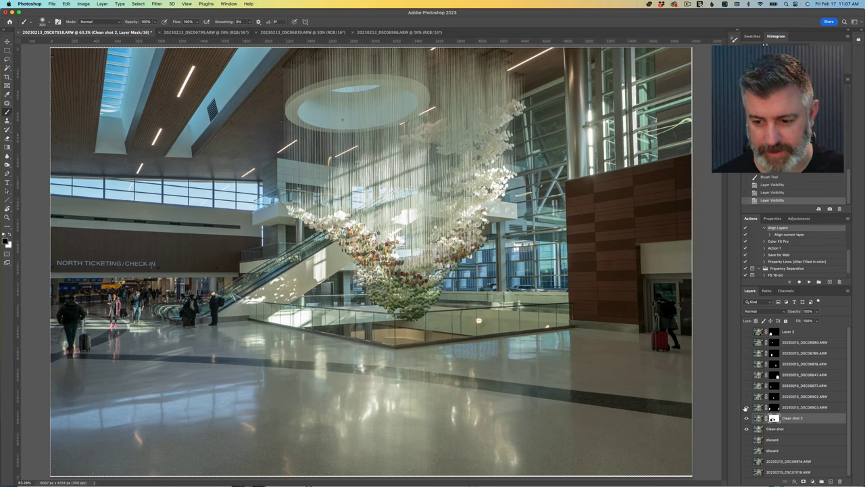
left_click(773, 407)
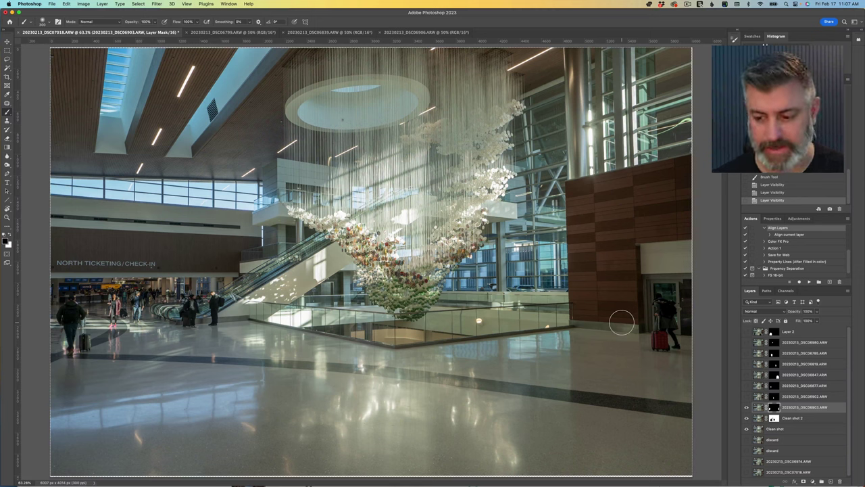
key("x")
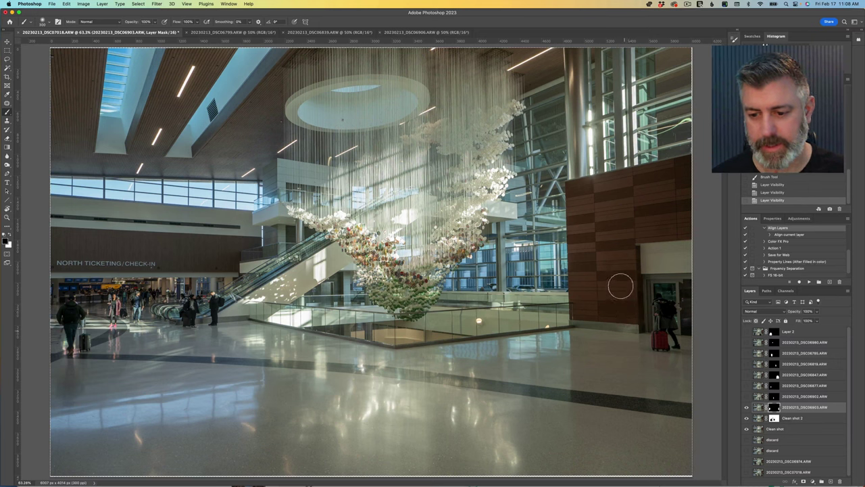
mouse_move(621, 285)
left_mouse_down()
mouse_move(656, 266)
mouse_move(682, 281)
mouse_move(671, 259)
mouse_move(688, 273)
mouse_move(663, 251)
mouse_move(699, 275)
left_mouse_up()
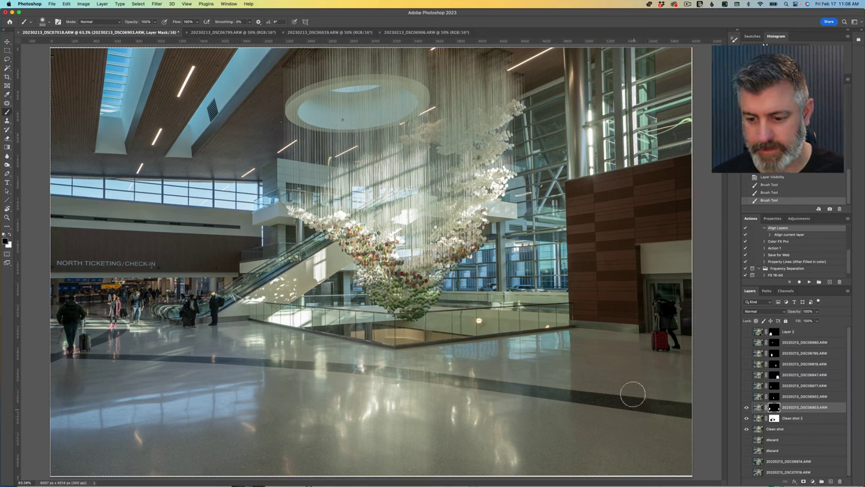
left_click_drag(604, 299, 614, 281)
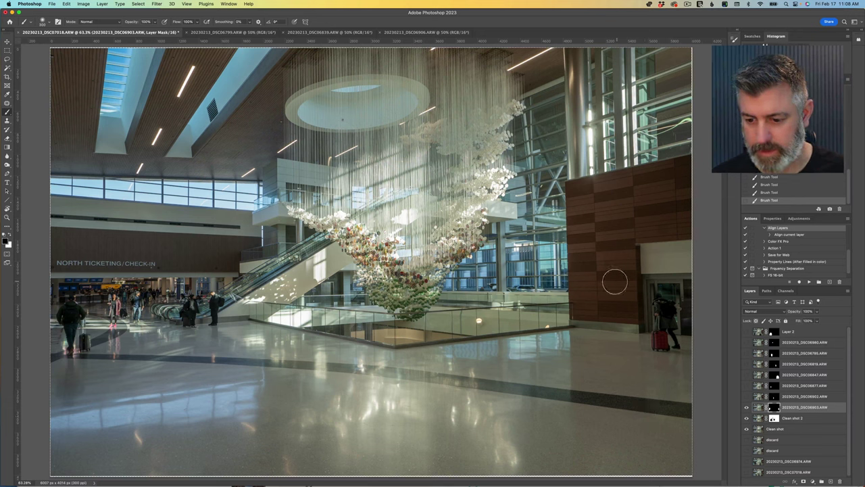
Step: Show the 20230213_DSC06902.ARW and 20230213_DSC06877.ARW layers and refine the latter's mask around the woman with the suitcase near the escalator
left_click(747, 396)
left_click(747, 385)
left_click(774, 385)
scroll(144, 323, "up", 5)
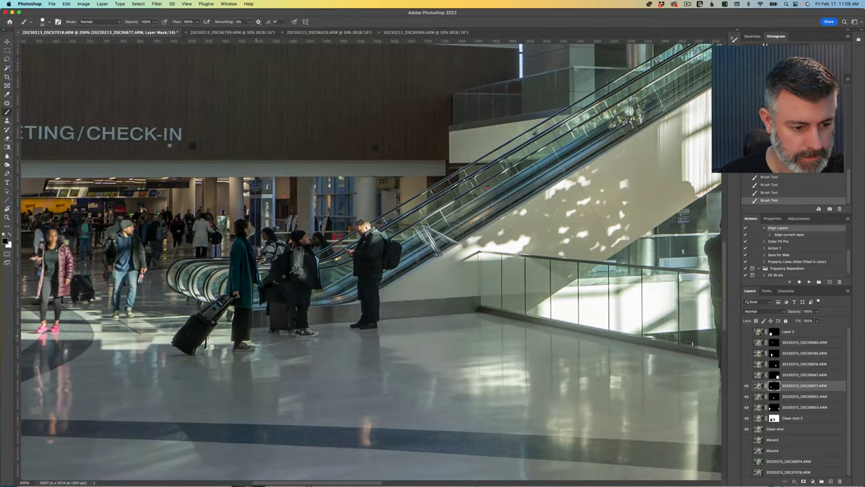
Step: Show the remaining people layers from 20230213_DSC06847.ARW up to Layer 2 and clean up their masks around the people
scroll(269, 367, "down", 2)
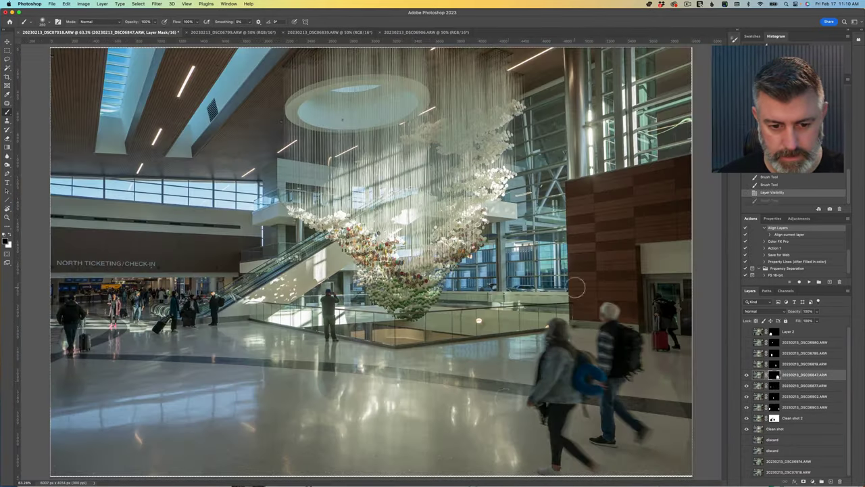
left_click(746, 363)
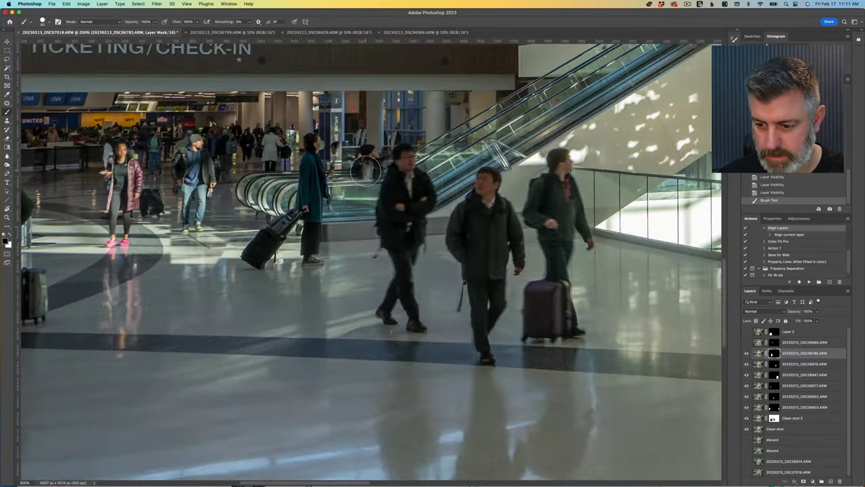
scroll(328, 304, "up", 2)
scroll(328, 375, "down", 4)
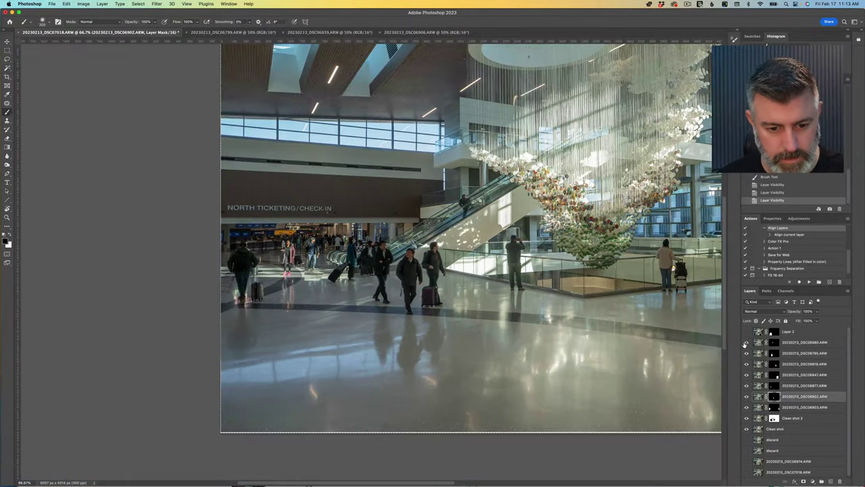
scroll(194, 209, "up", 3)
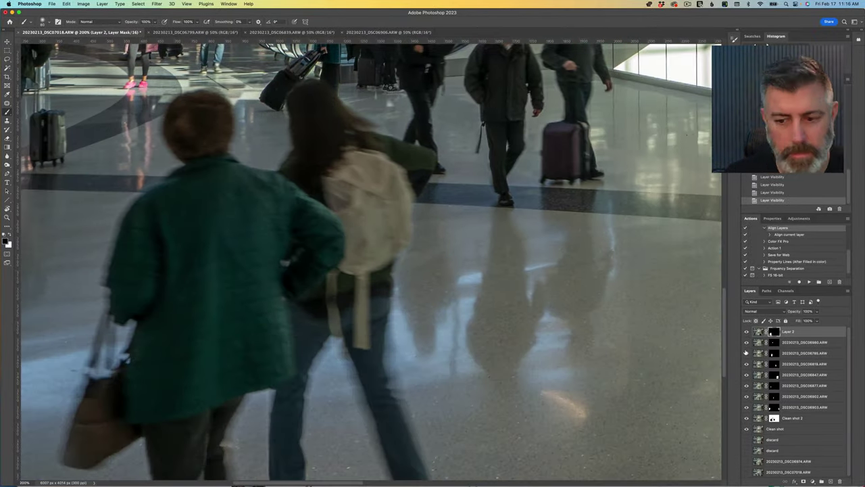
key("super+0")
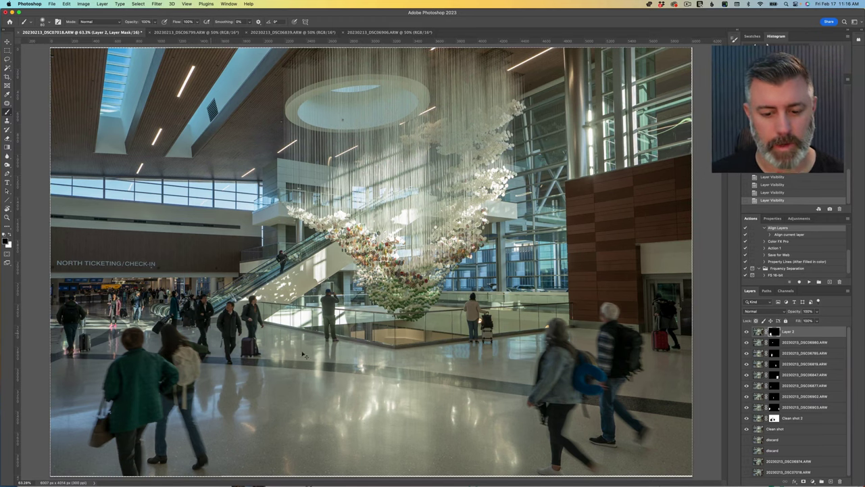
scroll(231, 258, "up", 6)
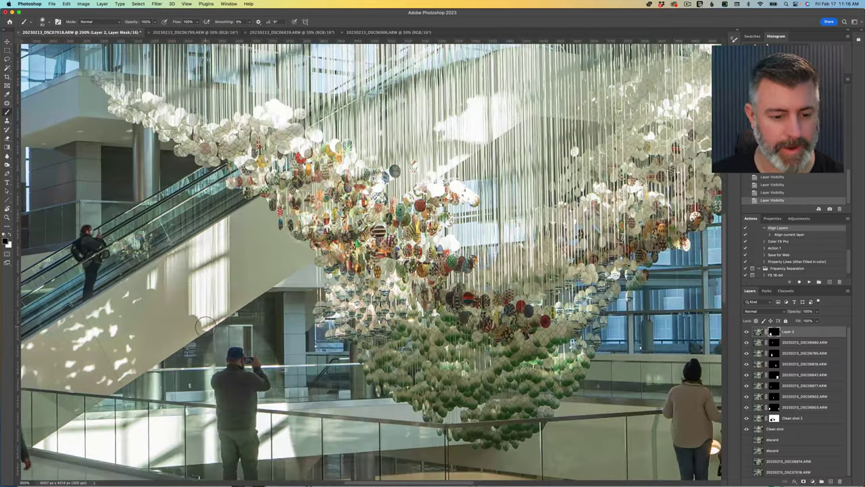
Step: Paint black on Layer 2's mask over the floor above the foreground couple, near the woman in pink shoes
scroll(373, 363, "down", 5)
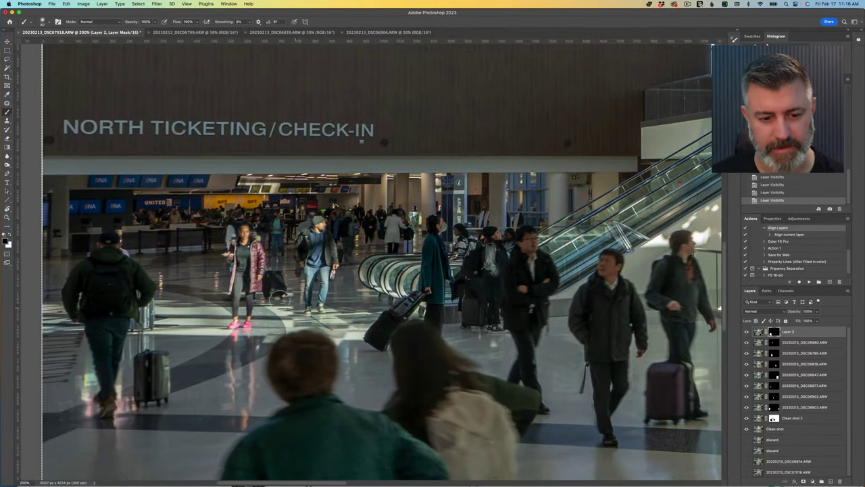
scroll(297, 312, "right", 3)
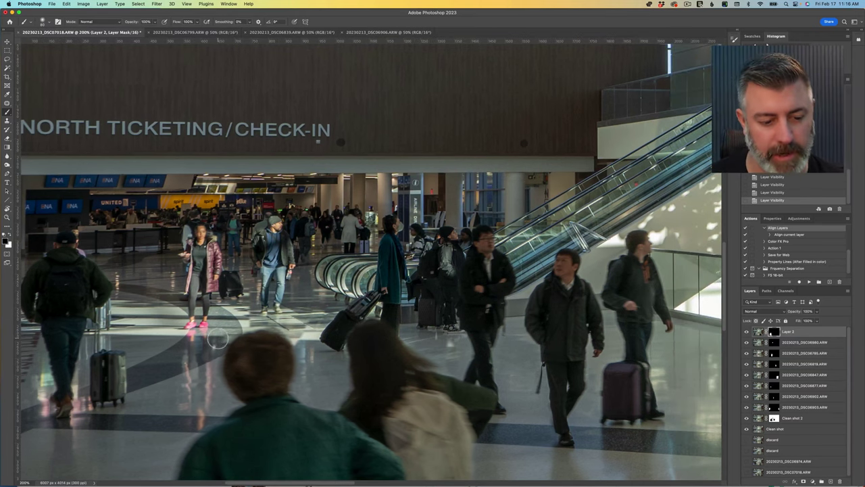
left_click_drag(223, 334, 235, 317)
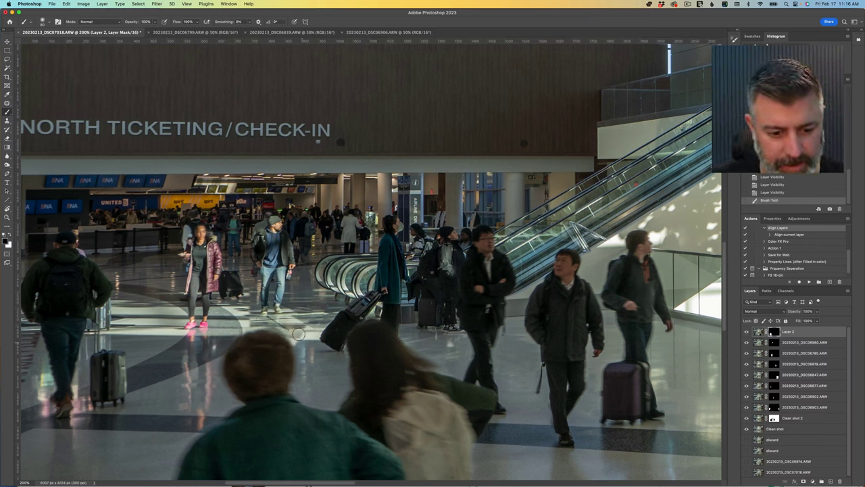
left_click_drag(289, 323, 255, 315)
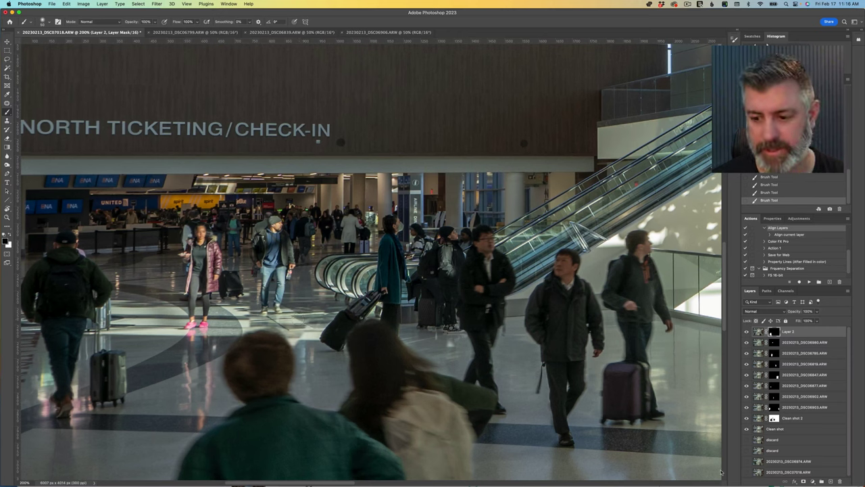
Step: Toggle the visibility of the people layers below Layer 2 to check which one affects the floor around the woman in pink shoes
left_click(746, 342)
left_click(746, 342)
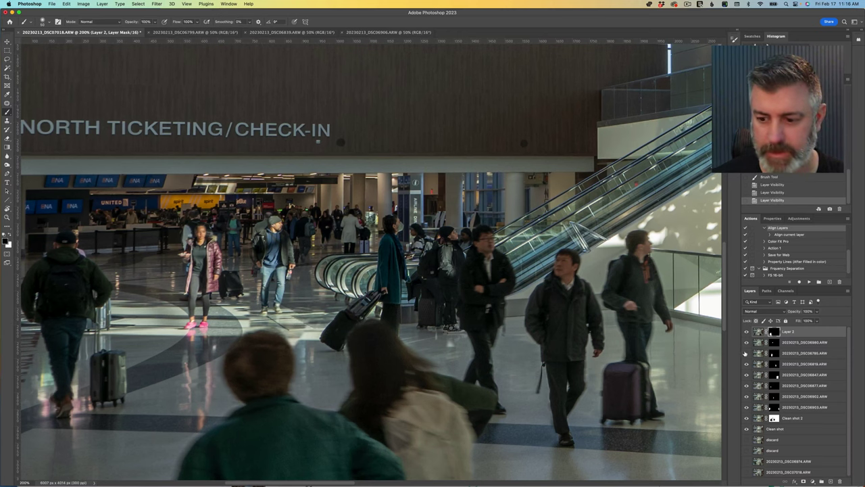
left_click(746, 353)
left_click(746, 352)
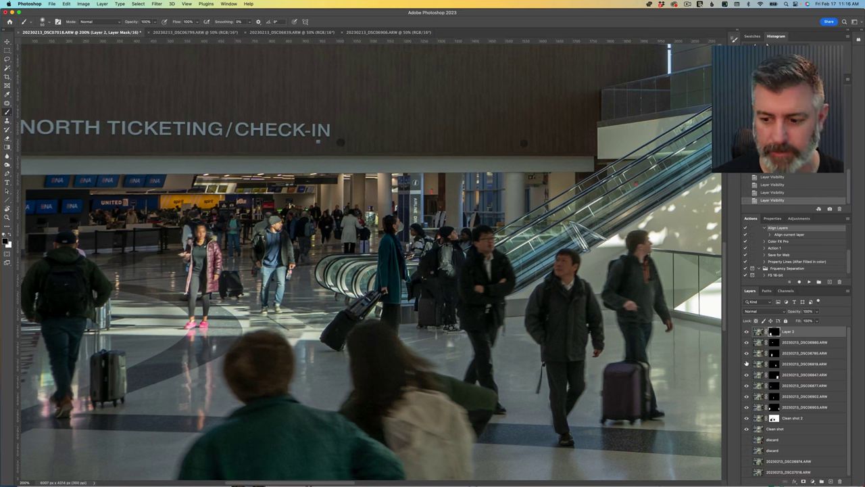
left_click(746, 385)
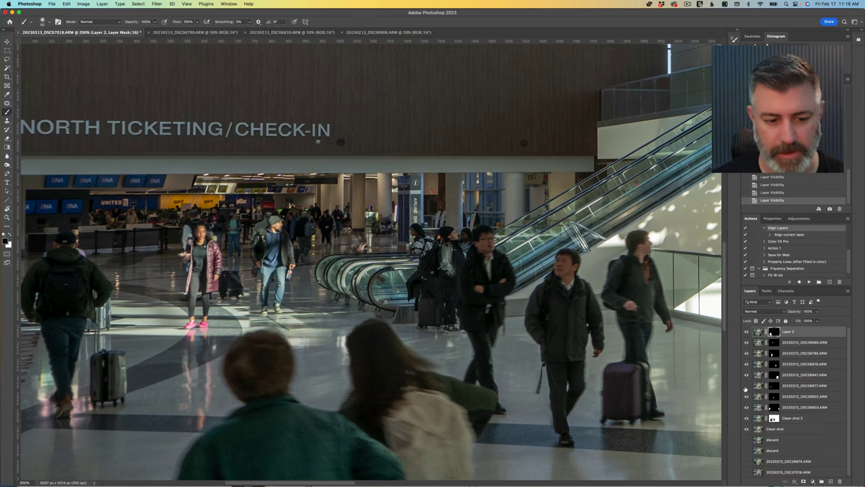
left_click(746, 385)
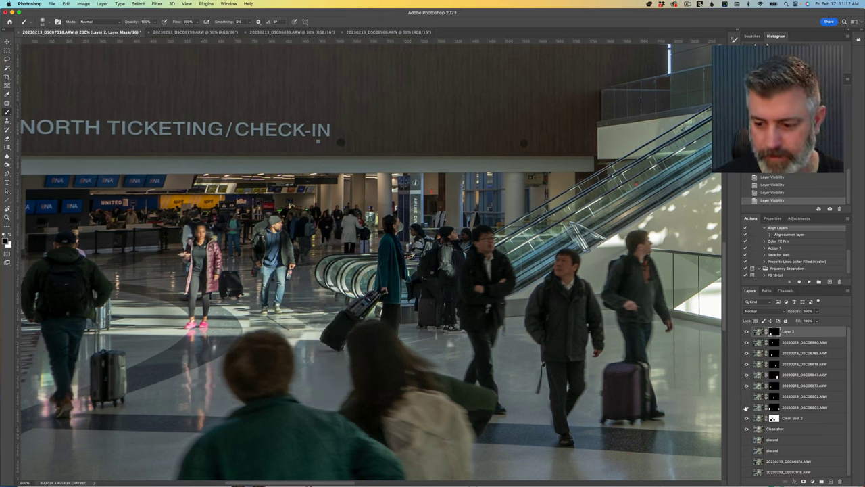
left_click(746, 406)
left_click(746, 406)
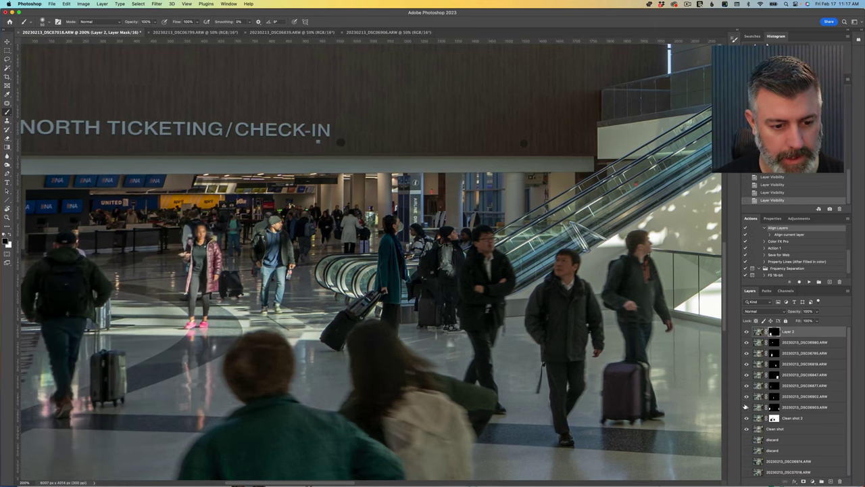
left_click(746, 407)
left_click(746, 406)
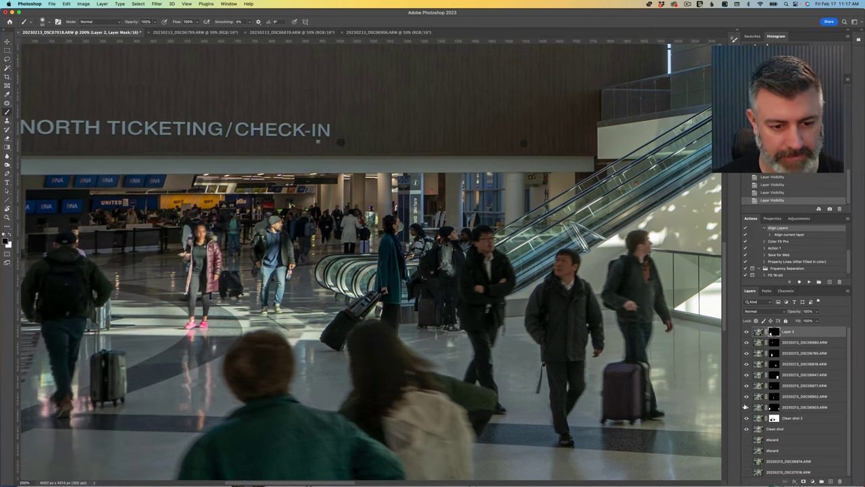
Step: Paint black on the 20230213_DSC06903.ARW mask over the floor beside the woman in pink shoes, undoing the first stroke
left_click(774, 407)
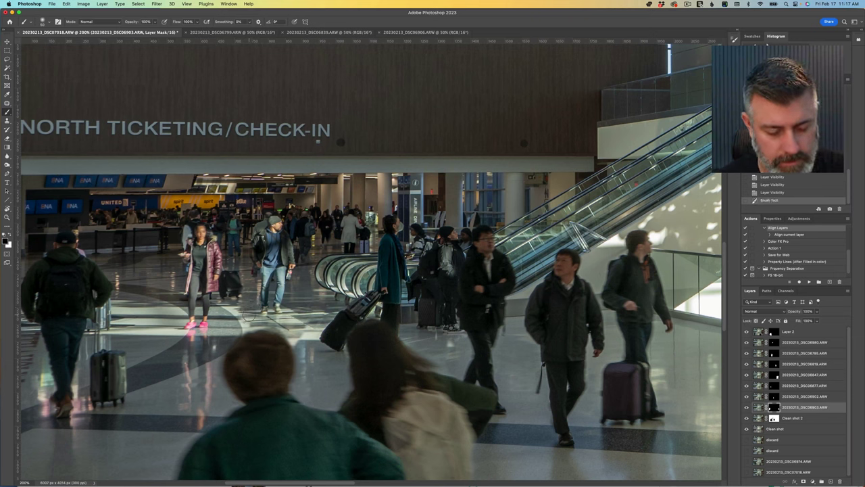
key("super+z")
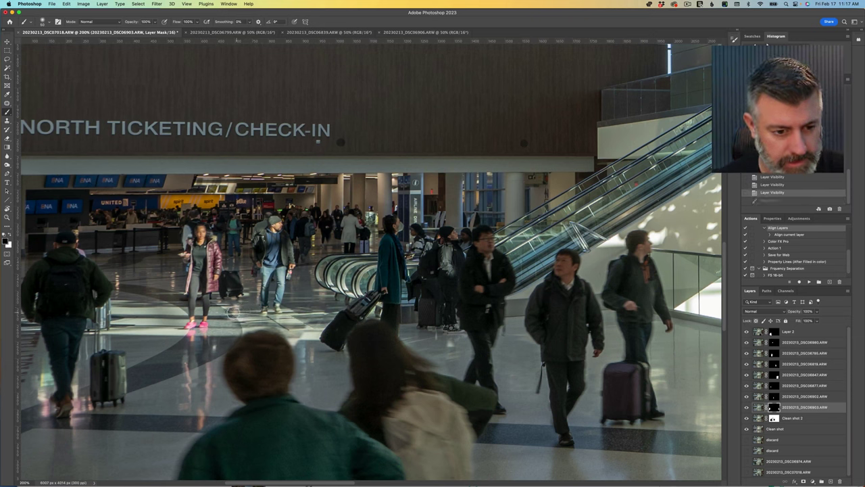
left_click(227, 310)
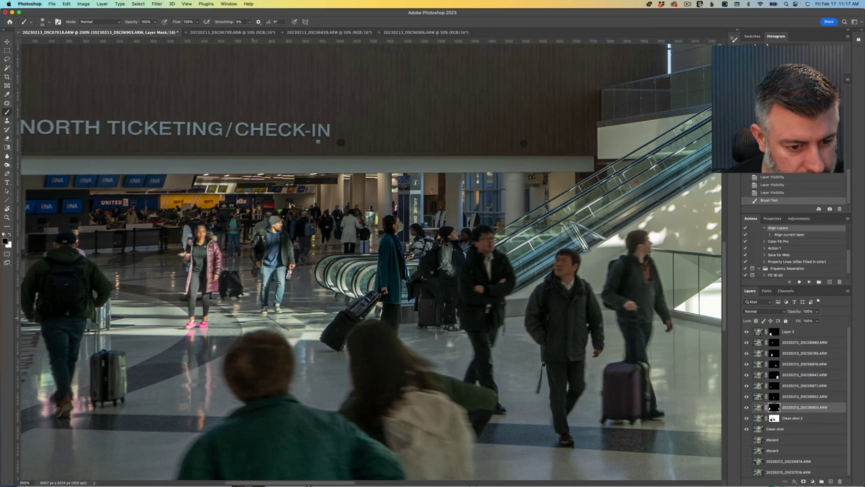
mouse_move(248, 308)
left_mouse_down()
mouse_move(230, 339)
mouse_move(210, 349)
left_mouse_up()
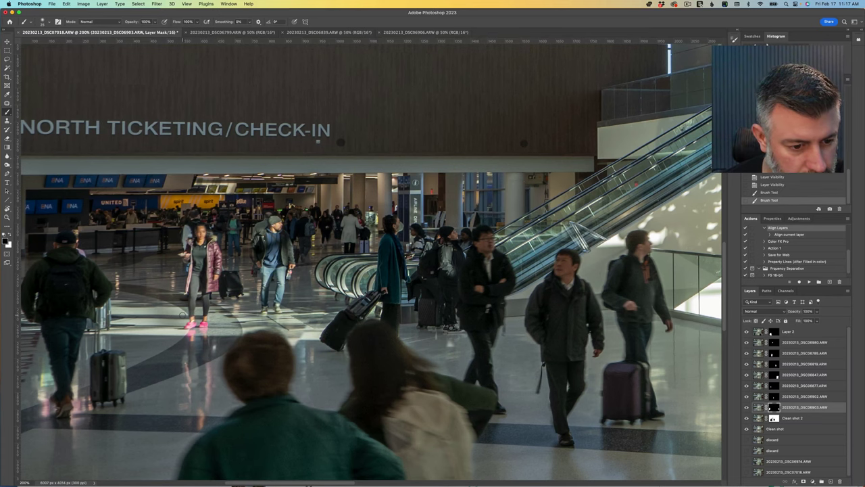
Step: Refine the 20230213_DSC06903.ARW mask with a small brush around the legs of the woman in pink shoes, alternating black and white
scroll(207, 317, "up", 4)
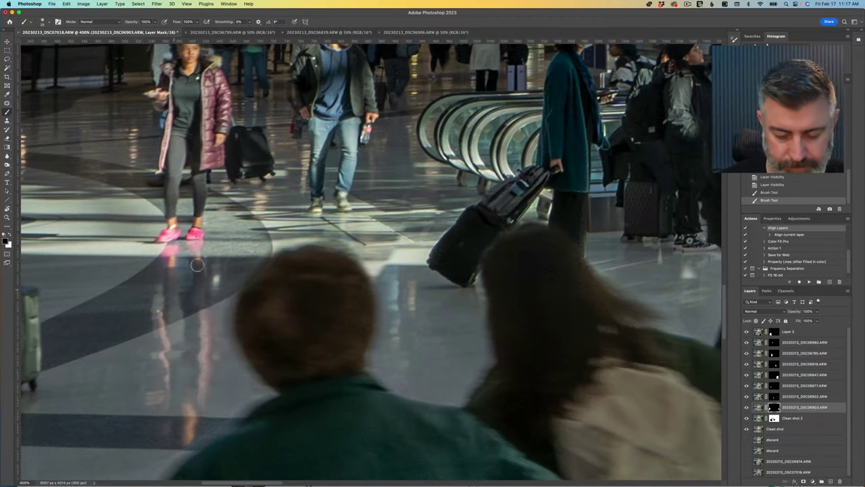
key("x")
left_click_drag(181, 218, 189, 208)
key("x")
key("x")
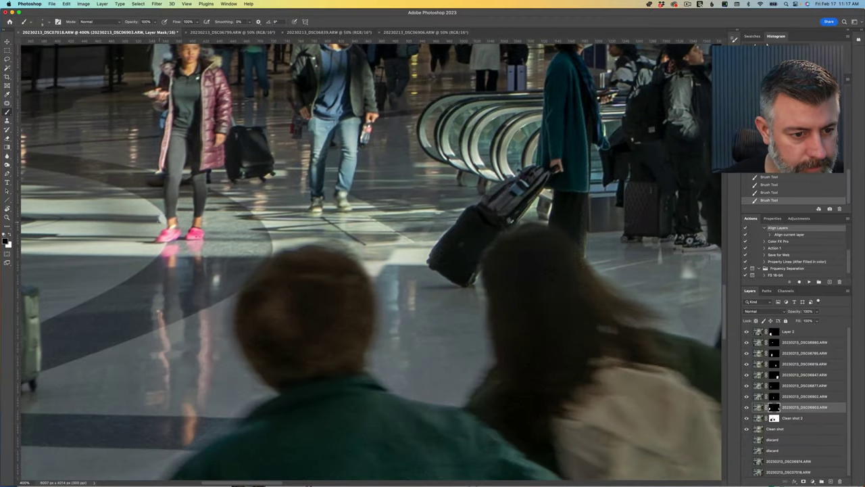
key("super+minus")
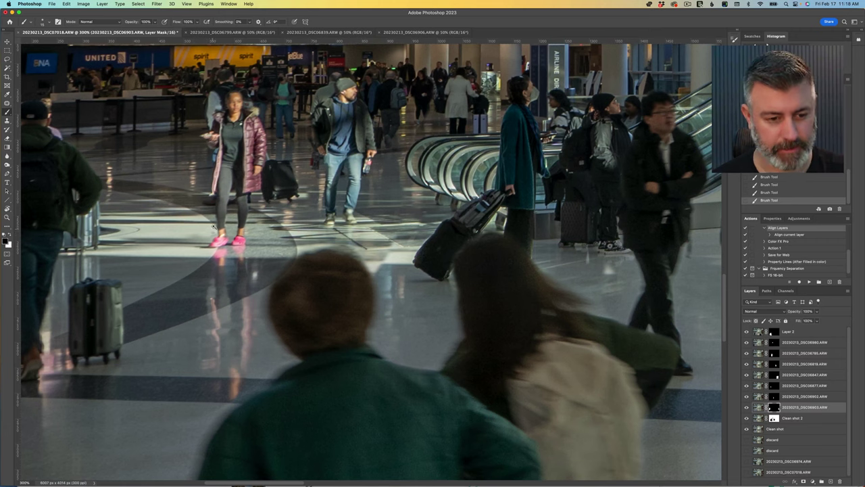
key("z")
key("b")
key("x")
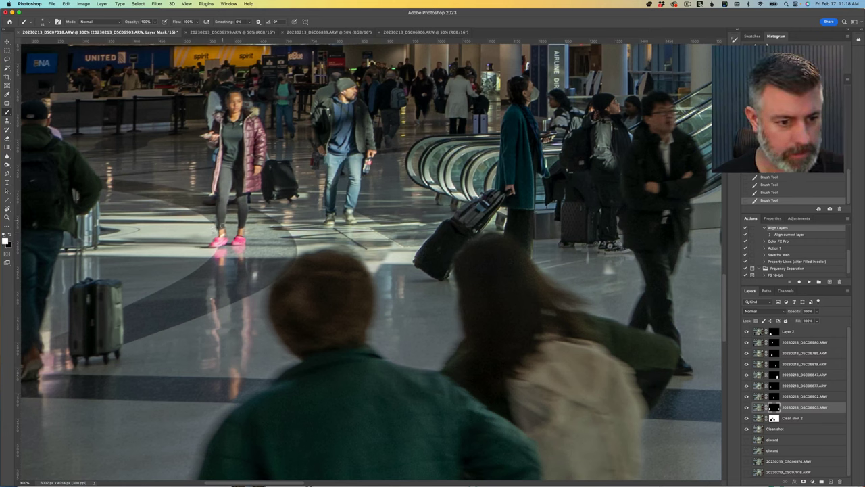
key("x")
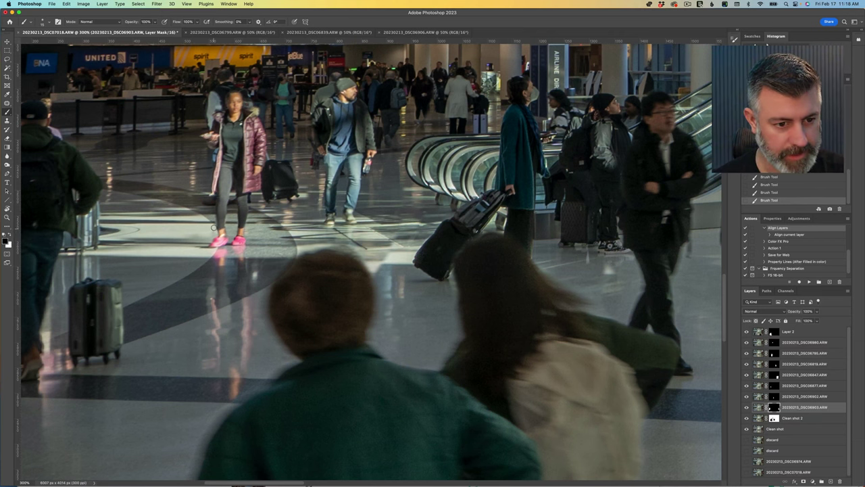
key("super+minus")
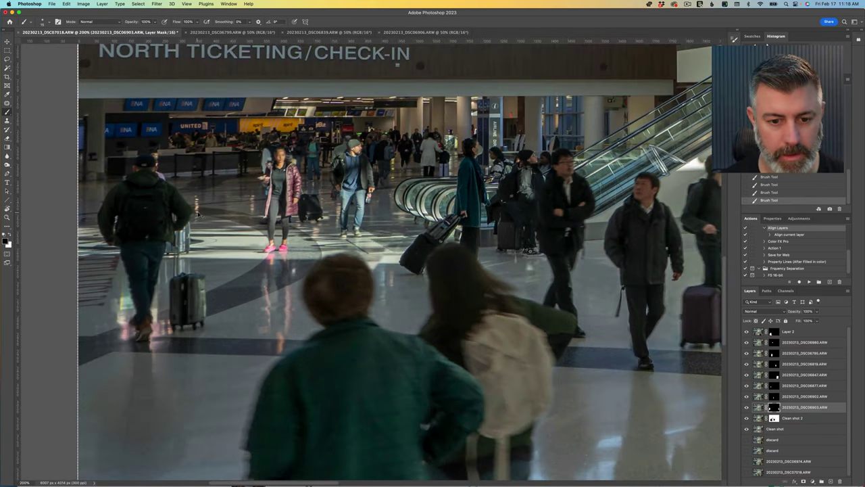
key("super+plus")
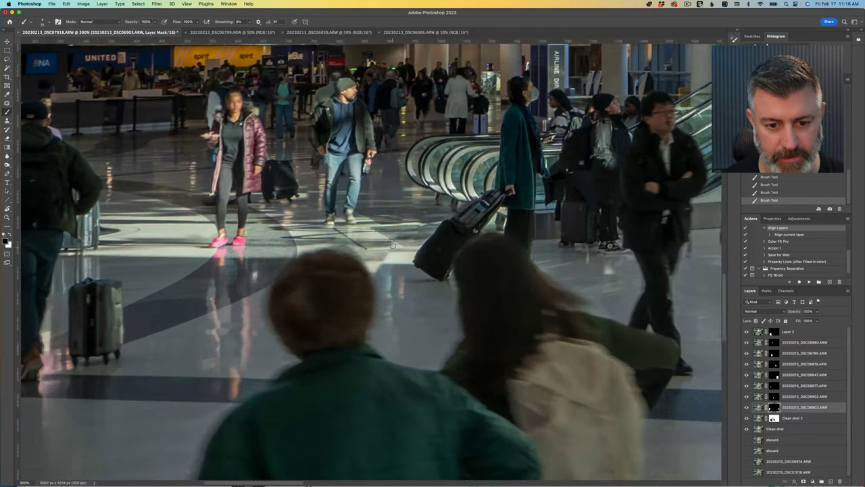
Step: Check the 20230213_DSC06903.ARW layer's contribution, and brush the 20230213_DSC06877.ARW mask clean on the floor beside the teal-coated woman's suitcase
key("super+comma")
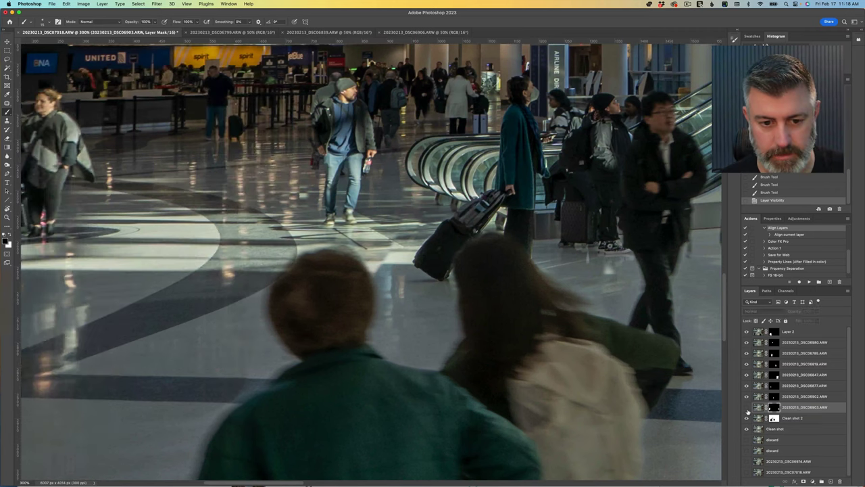
key("super+comma")
key("alt+bracketright")
key("alt+bracketright")
key("super+comma")
key("super+comma")
left_click_drag(385, 247, 399, 274)
left_click_drag(406, 236, 415, 261)
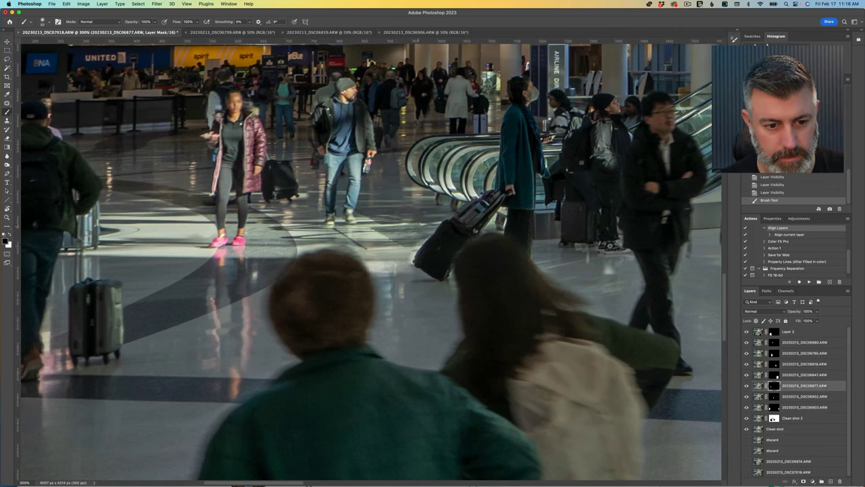
left_click(409, 285)
left_click(410, 314)
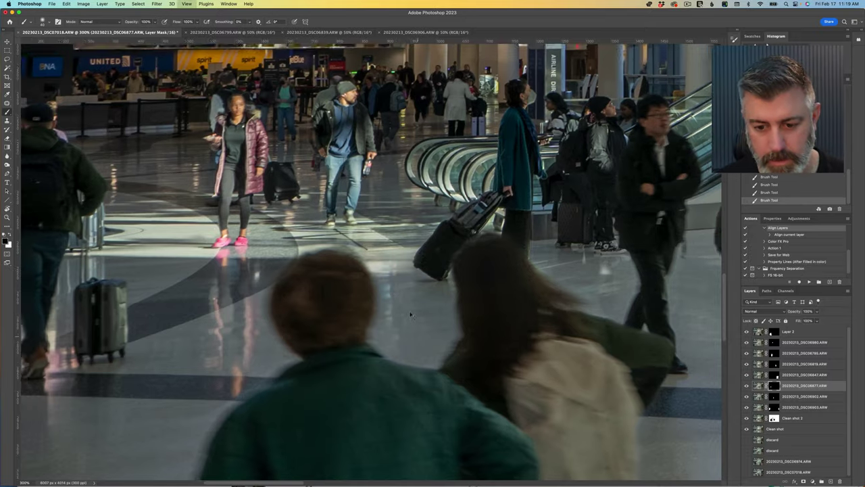
key("super+minus")
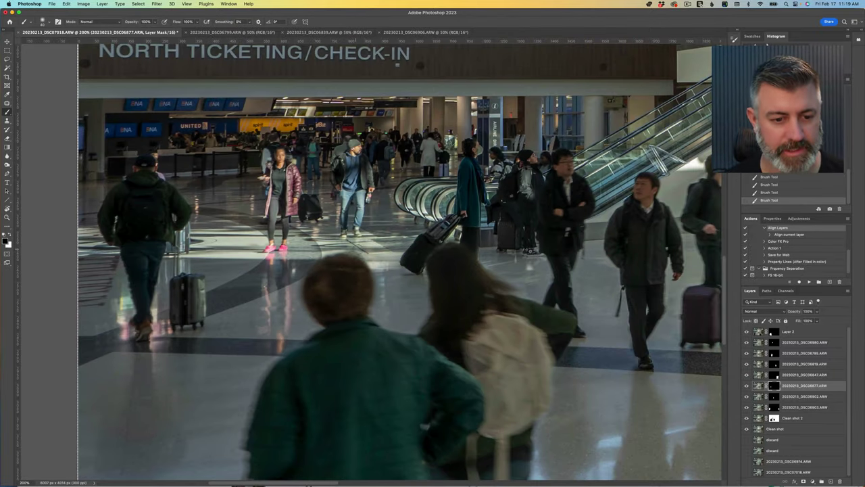
key("super+0")
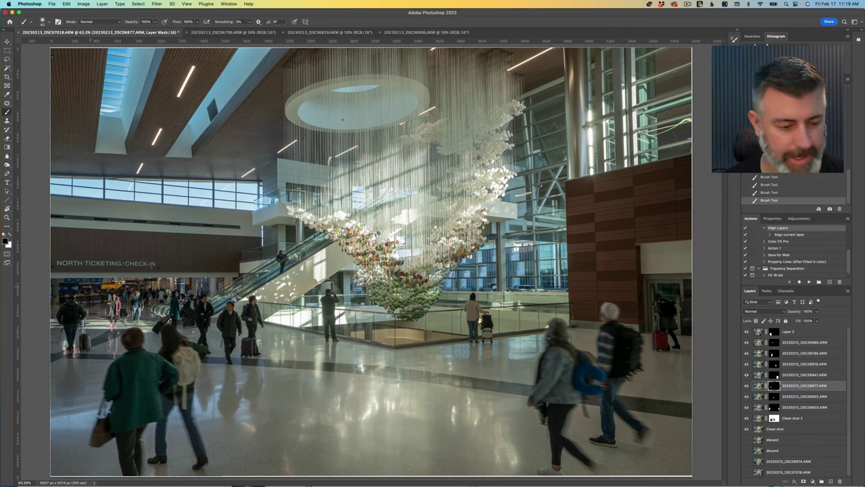
Step: Check the 20230213_DSC06903.ARW layer's extent and paint its mask clean on the sunlit floor beside the woman's pink shoes
scroll(112, 328, "up", 10)
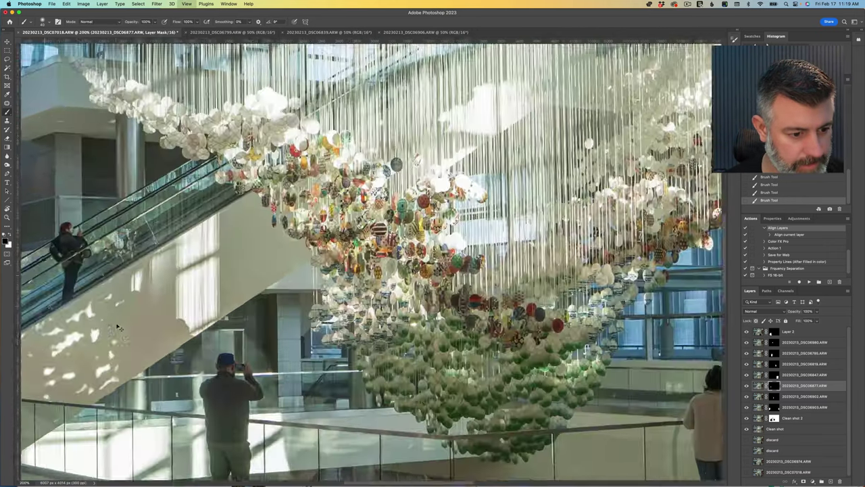
scroll(114, 326, "left", 5)
scroll(115, 325, "left", 5)
scroll(115, 325, "down", 2)
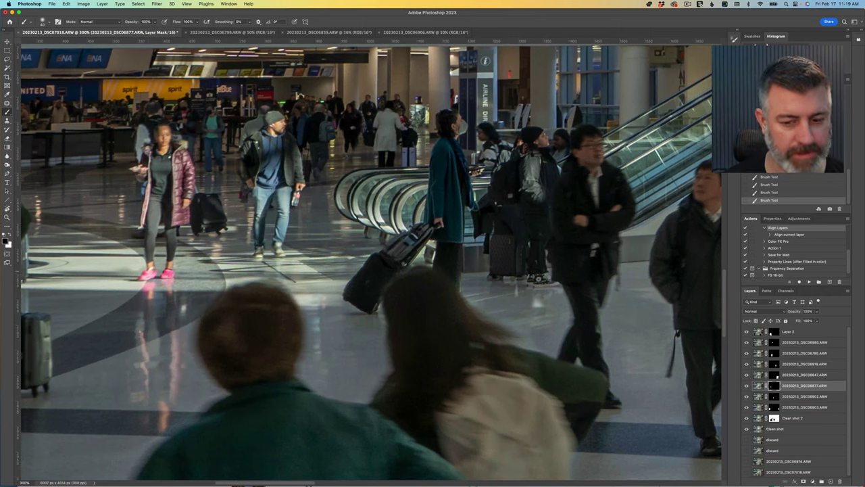
left_click(746, 408)
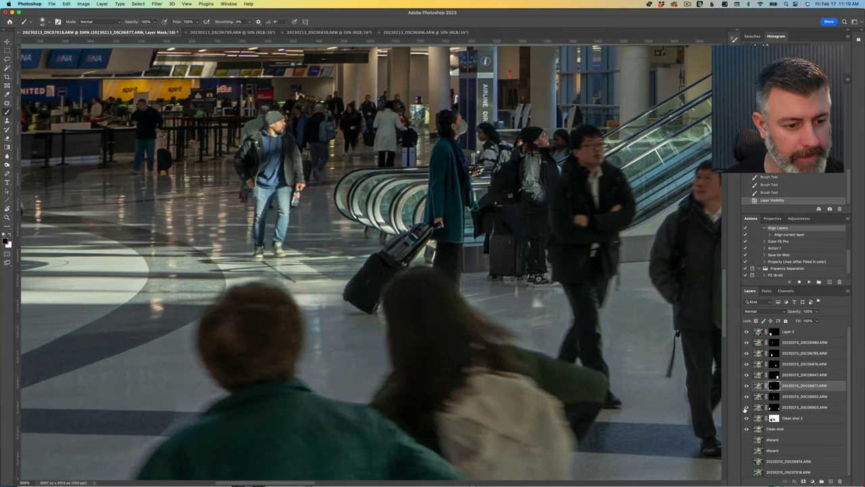
left_click(746, 408)
left_click(772, 407)
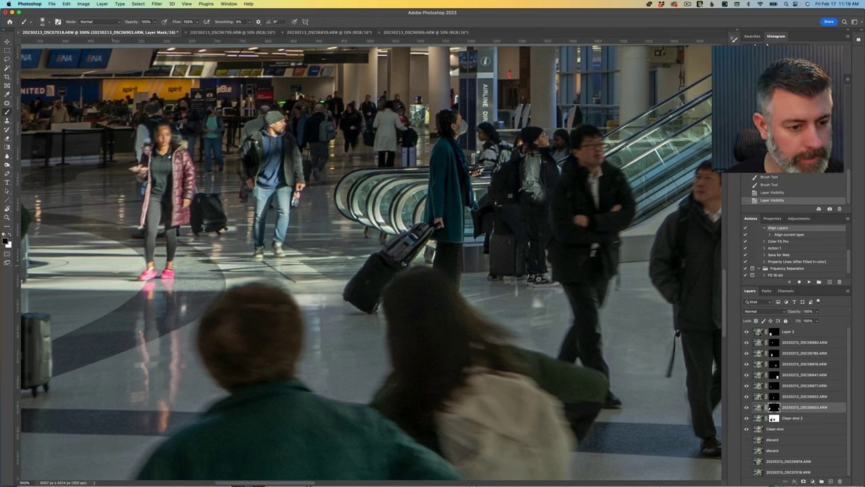
left_click(127, 266)
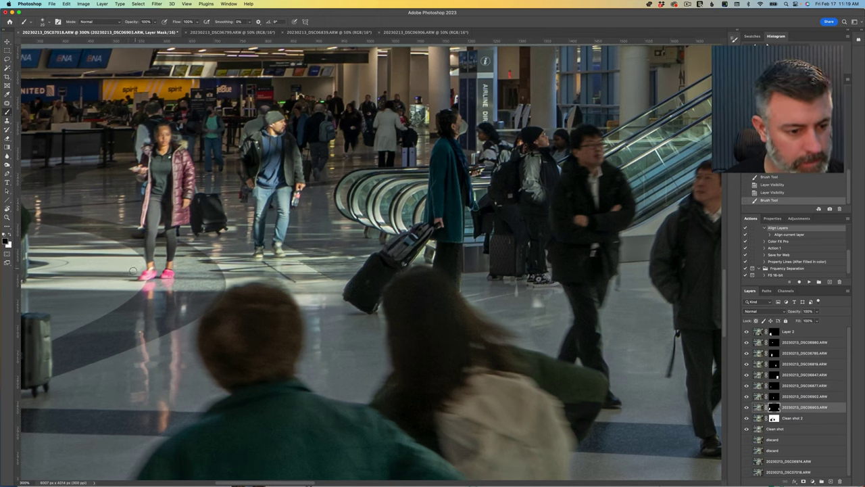
left_click(134, 270)
left_click(139, 267)
left_click(121, 264)
key("super+0")
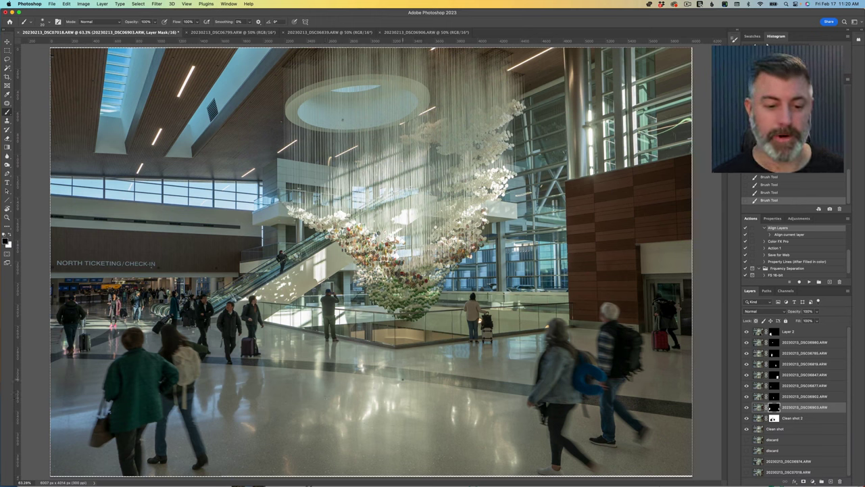
Step: Toggle the visibility of the 20230213_DSC06974.ARW base layer to compare it with the composite
mouse_move(487, 477)
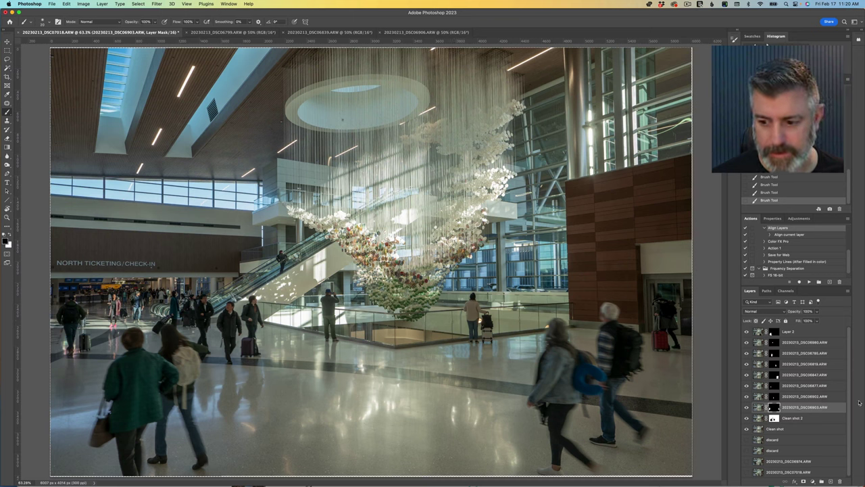
left_click(747, 461)
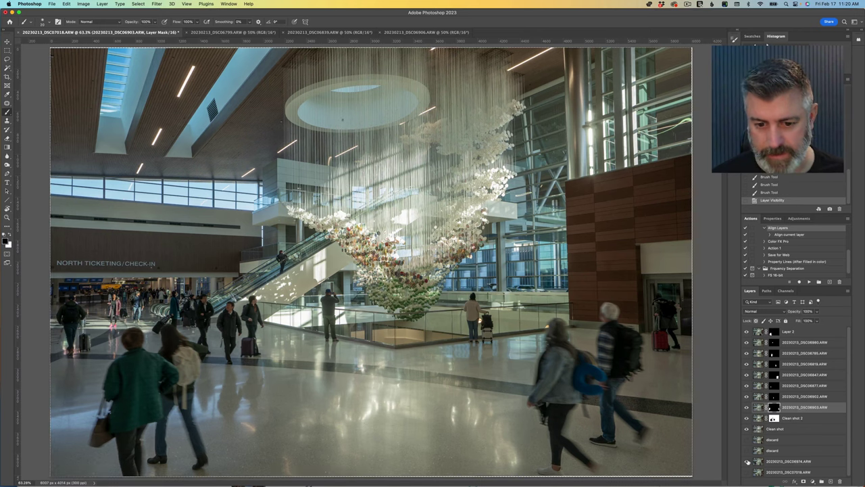
left_click(747, 460)
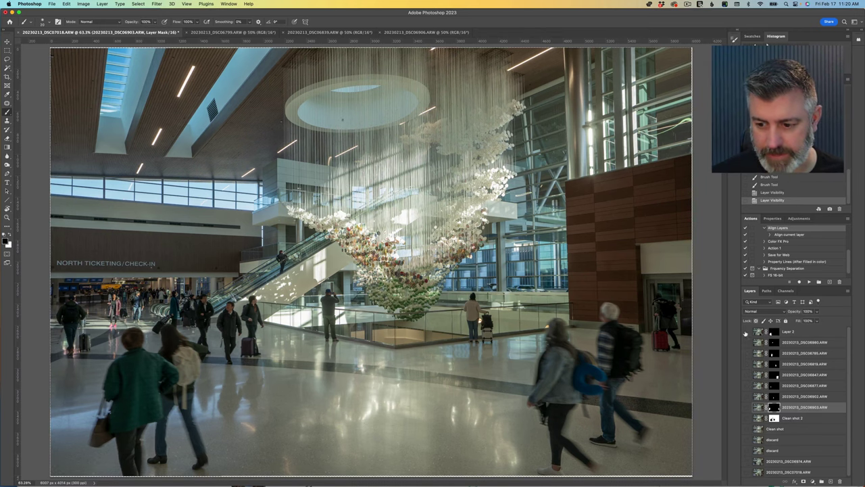
Step: Hide the composite layers and toggle the 20230213_DSC06974.ARW frame to compare it with the 20230213_DSC07018.ARW frame below
left_click_drag(746, 333, 746, 439)
left_click(747, 461)
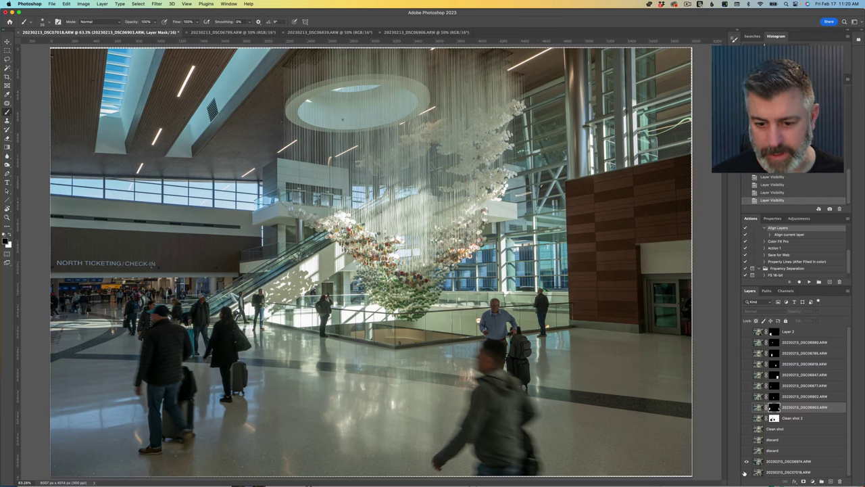
left_click(746, 462)
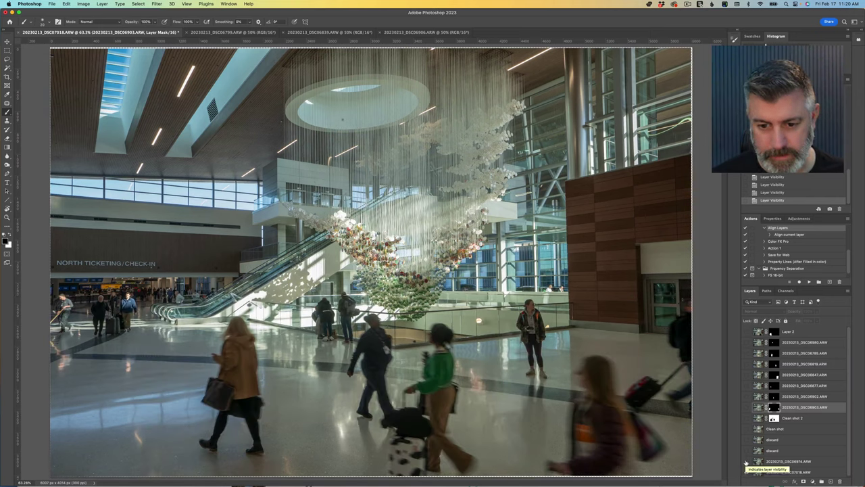
left_click(746, 462)
left_click(746, 462)
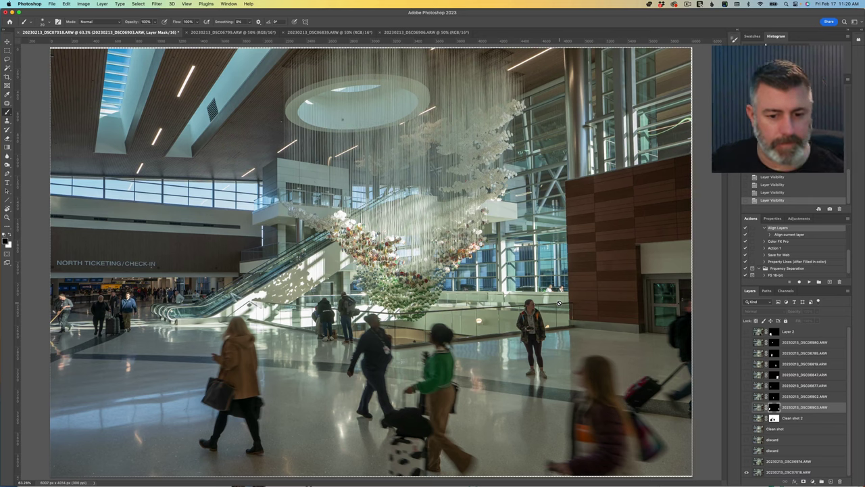
left_click(746, 461)
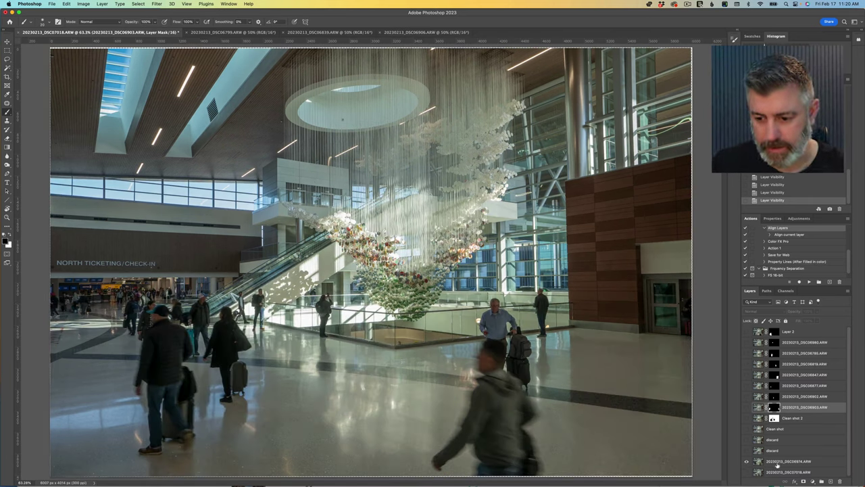
Step: Move the 20230213_DSC06974.ARW layer above all others, mask it to the man standing at the glass railing, and show the composite again
left_click_drag(777, 464, 761, 329)
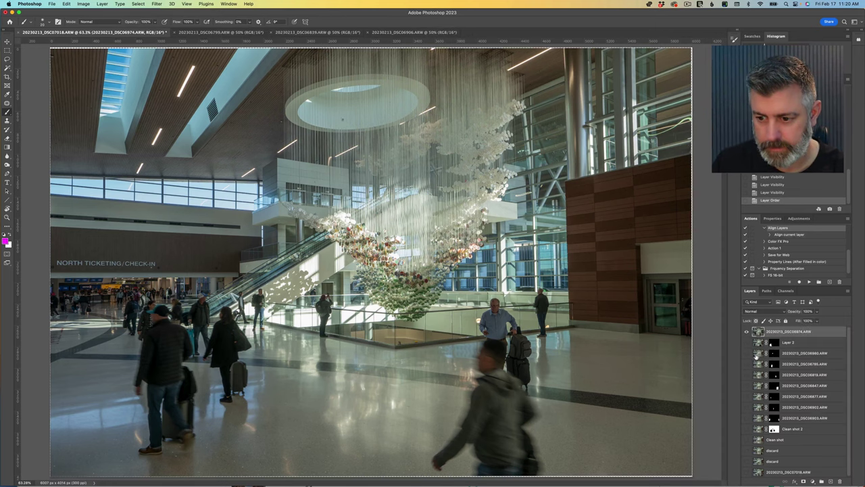
left_click(803, 481, "alt")
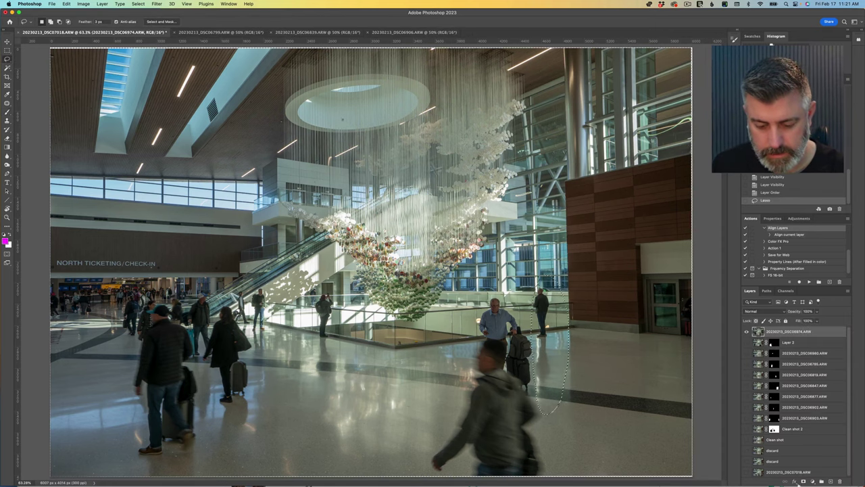
left_click(746, 331, "alt")
Step: Refine the 20230213_DSC06974.ARW mask with the brush around the railing man's legs and feet, and undo the last stroke
key("super+1")
left_click(673, 321)
mouse_move(673, 321)
left_mouse_down()
mouse_move(660, 270)
mouse_move(657, 197)
mouse_move(638, 250)
left_mouse_up()
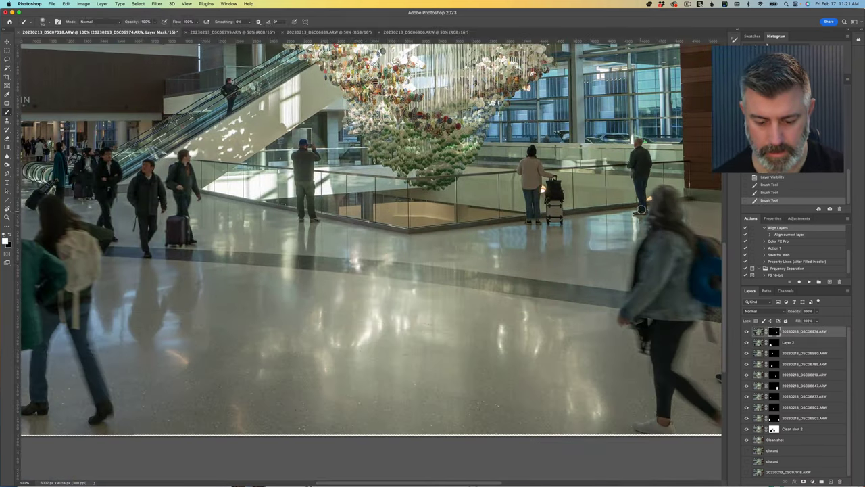
mouse_move(635, 203)
left_mouse_down()
mouse_move(595, 223)
mouse_move(633, 223)
left_mouse_up()
key("super+z")
key("super+minus")
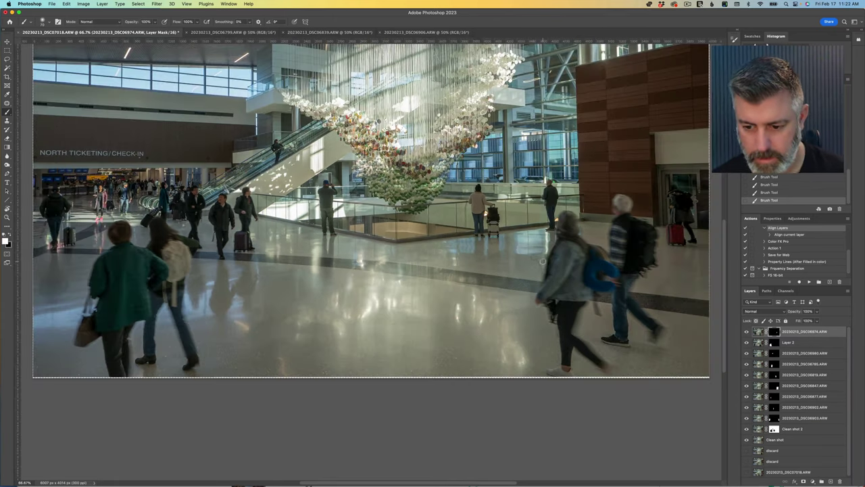
key("super+minus")
key("super+z")
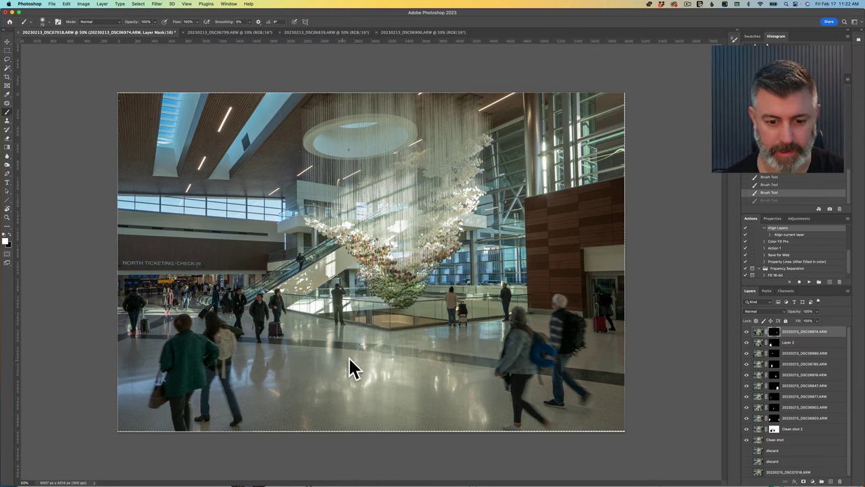
Step: Switch to Lightroom Classic, browse the time-lapse frames for more foreground people, and open 20230213_DSC06870.ARW and 20230213_DSC06894.ARW in Photoshop
left_click(273, 472)
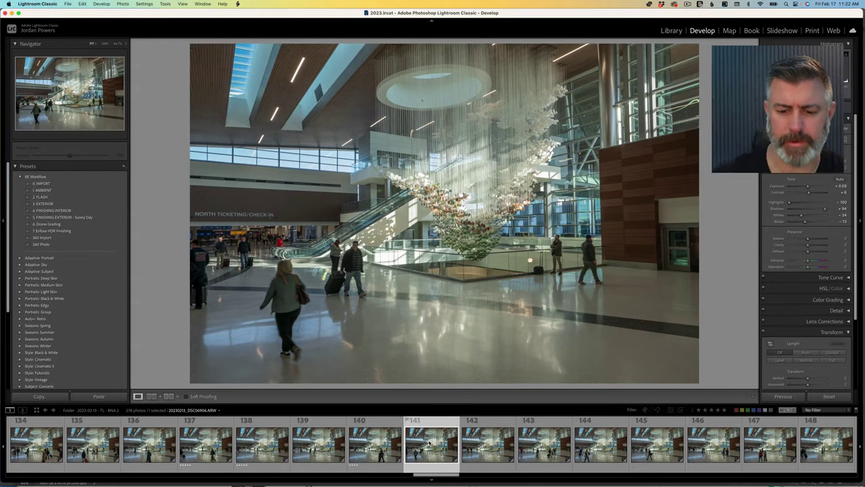
key("Right")
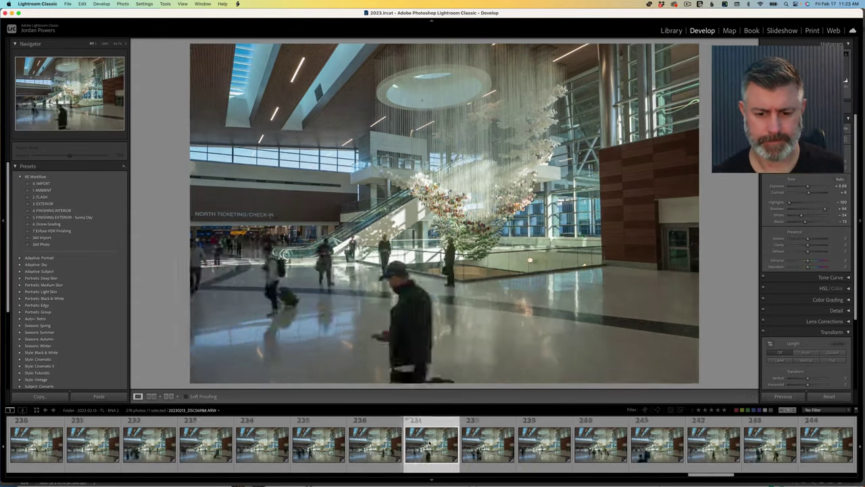
key("Right")
key("Right")
key("Right")
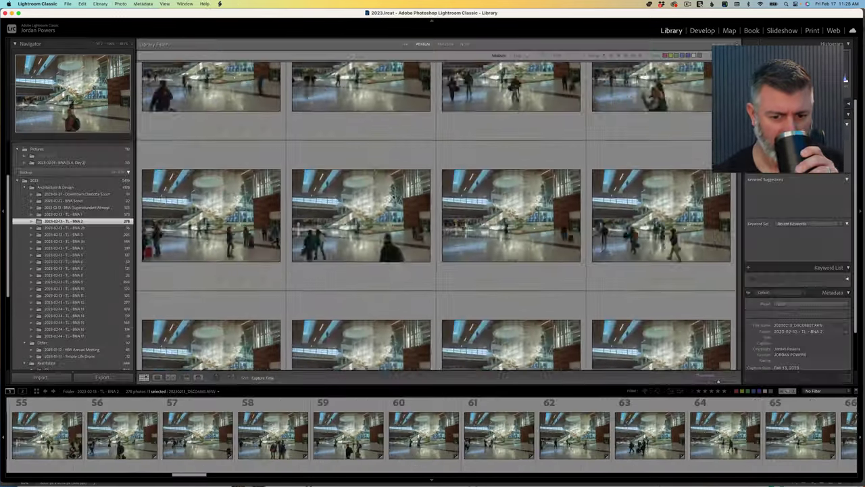
key("Right")
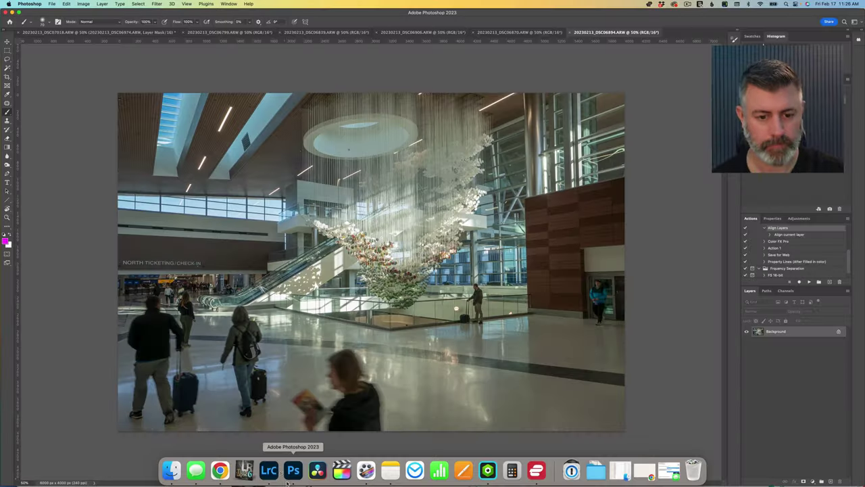
Step: Copy the whole 20230213_DSC06870.ARW frame into the composite and mask it to the two people cropped by the image's lower edge
left_click(506, 34)
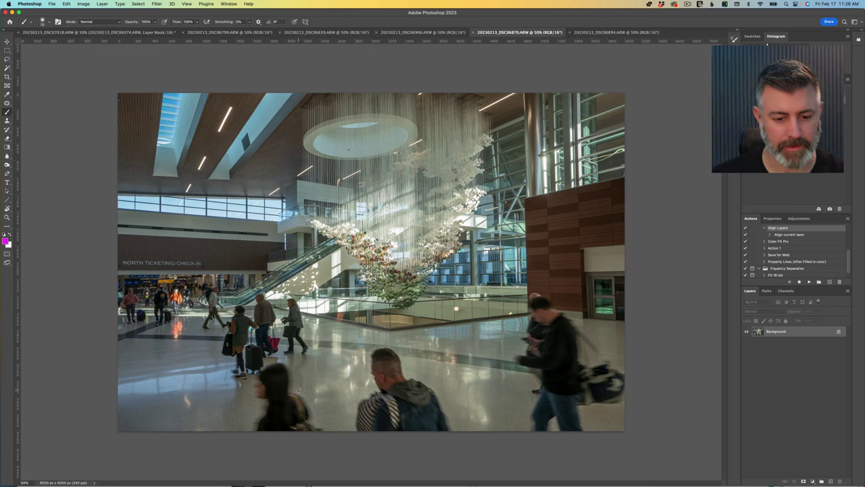
key("super+a")
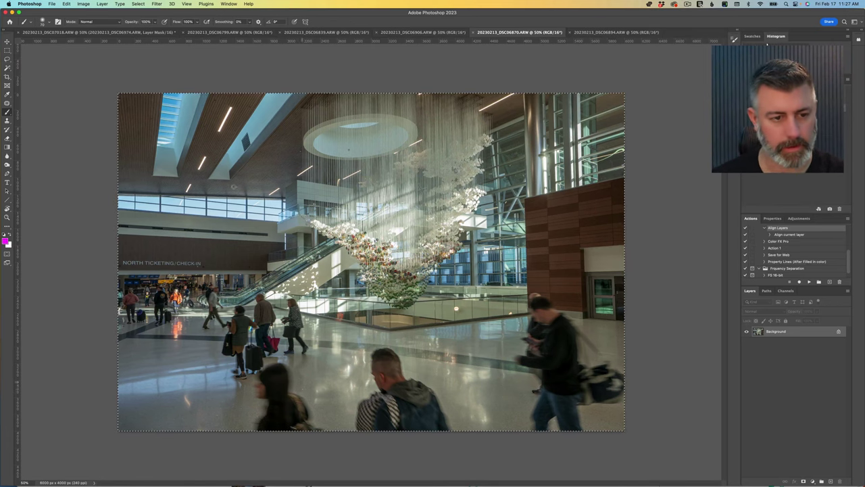
left_click(98, 31)
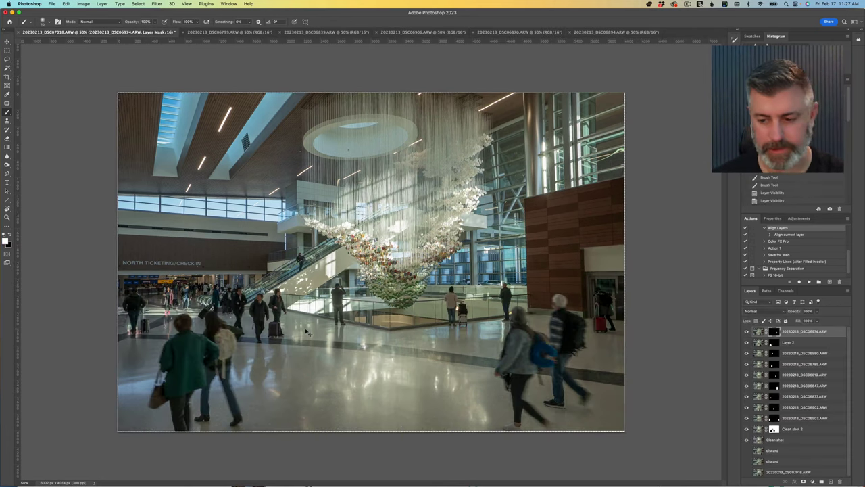
key("super+v")
key("l")
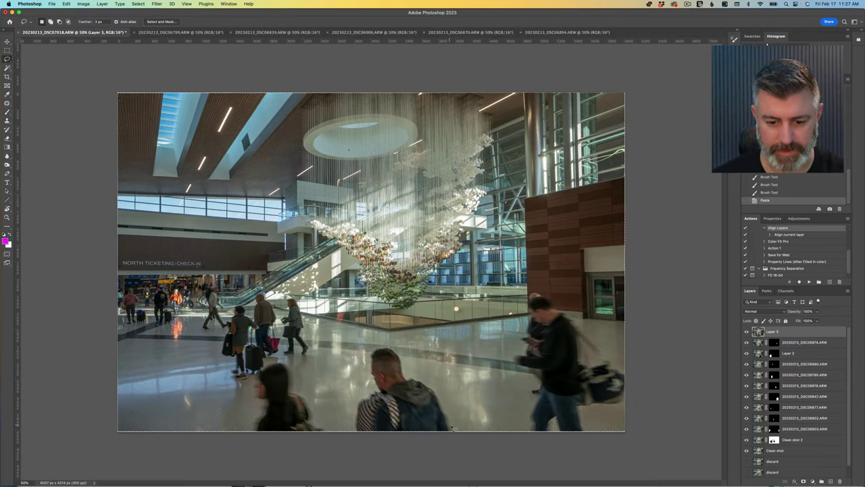
mouse_move(466, 440)
left_mouse_down()
mouse_move(443, 382)
mouse_move(392, 346)
mouse_move(328, 408)
mouse_move(285, 358)
mouse_move(256, 439)
left_mouse_up()
left_click(803, 481)
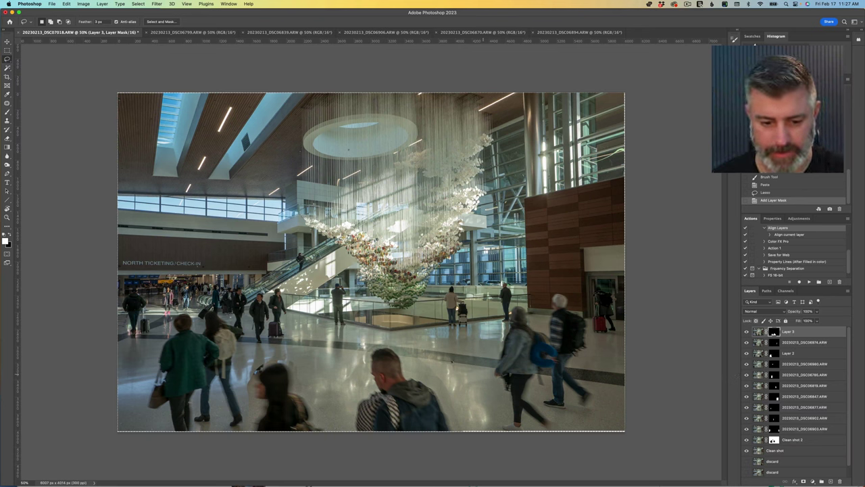
Step: Paint the foreground man out of the Layer 3 mask with a much larger brush, keeping the dark-haired woman
key("b")
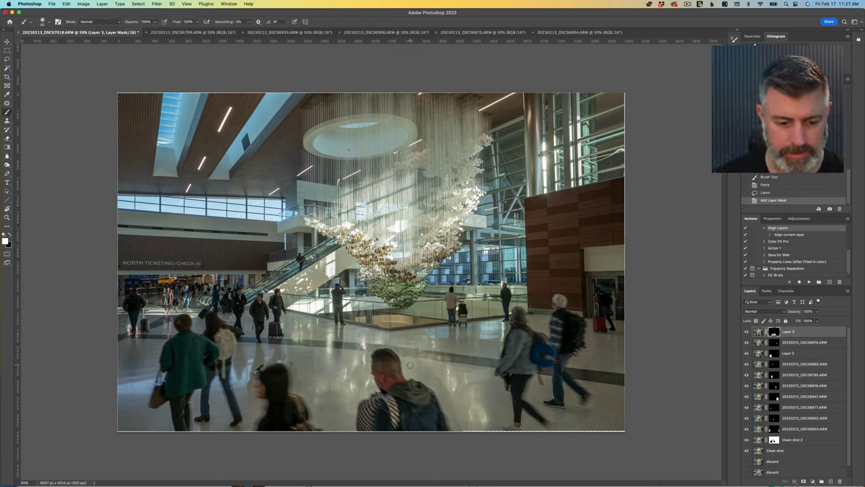
key("bracketright")
key("bracketright")
key("bracketright")
key("bracketright")
key("bracketright")
key("bracketright")
key("bracketright")
key("bracketright")
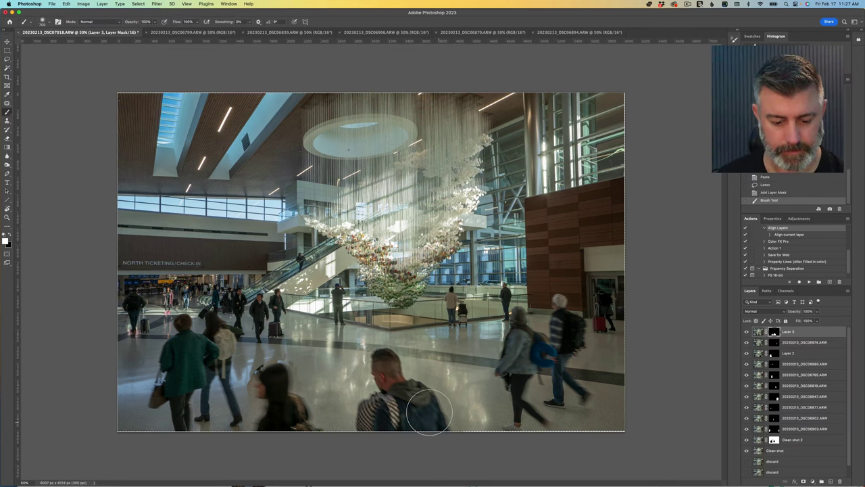
mouse_move(429, 415)
left_mouse_down()
mouse_move(407, 381)
mouse_move(392, 412)
mouse_move(390, 402)
mouse_move(381, 409)
mouse_move(422, 387)
left_mouse_up()
Step: Shift the Layer 3 people to the right along the image's lower edge and paint the foreground man back into the mask
key("v")
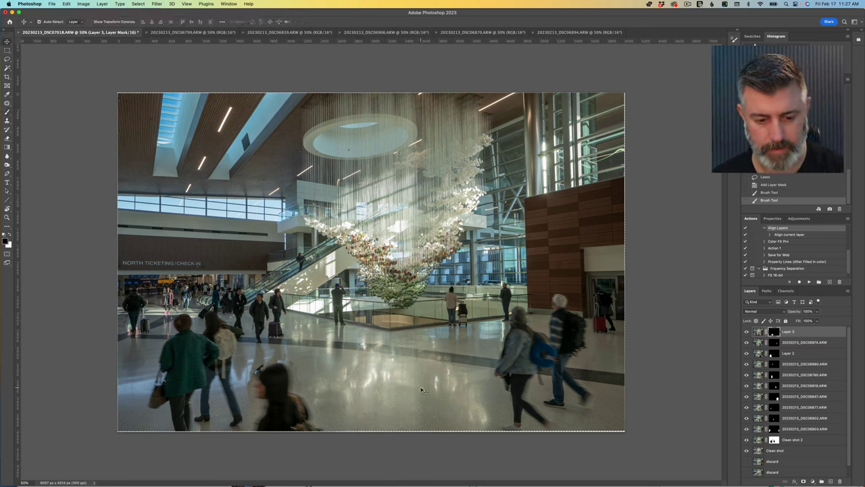
mouse_move(287, 405)
left_mouse_down()
mouse_move(352, 412)
mouse_move(317, 410)
left_mouse_up()
key("b")
left_click(473, 419)
key("v")
mouse_move(383, 410)
left_mouse_down()
mouse_move(399, 412)
mouse_move(377, 427)
mouse_move(379, 402)
left_mouse_up()
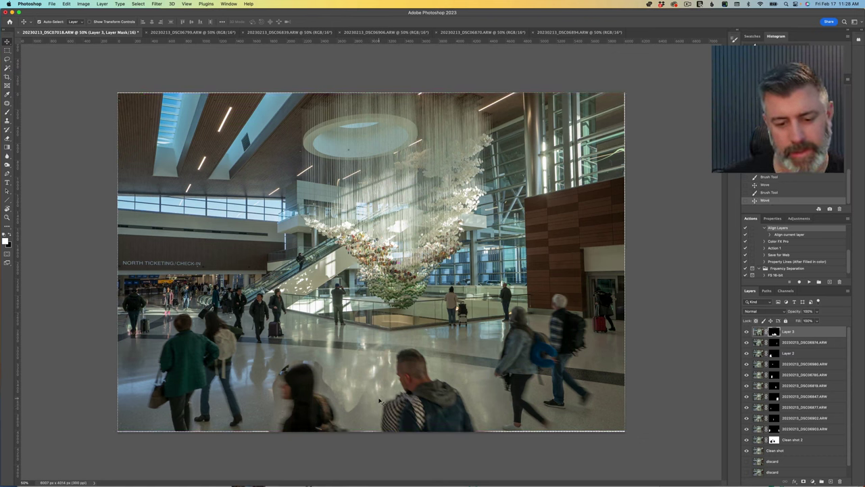
key("b")
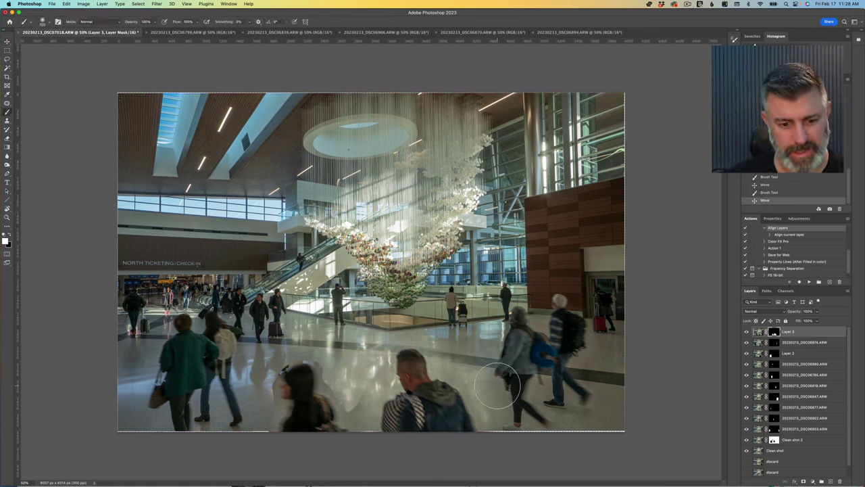
Step: Copy the 20230213_DSC06894.ARW frame into the composite masked to the foreground woman holding a magazine, and hide Layer 3
left_click(541, 34)
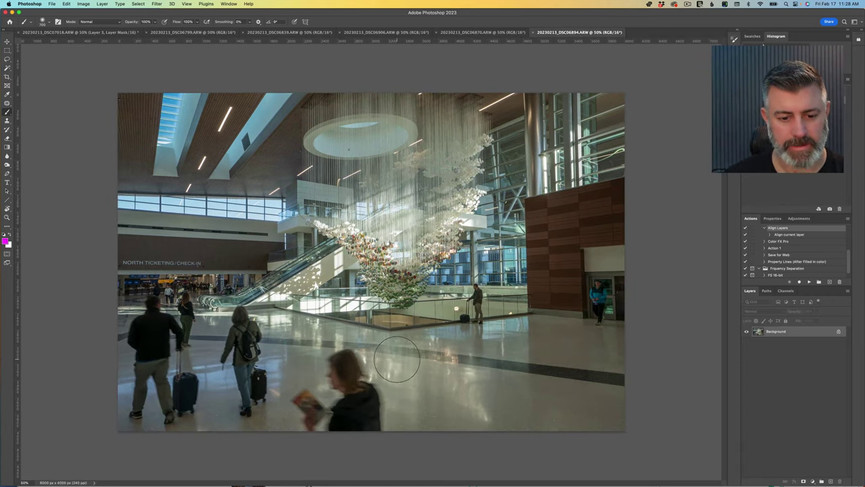
key("super+a")
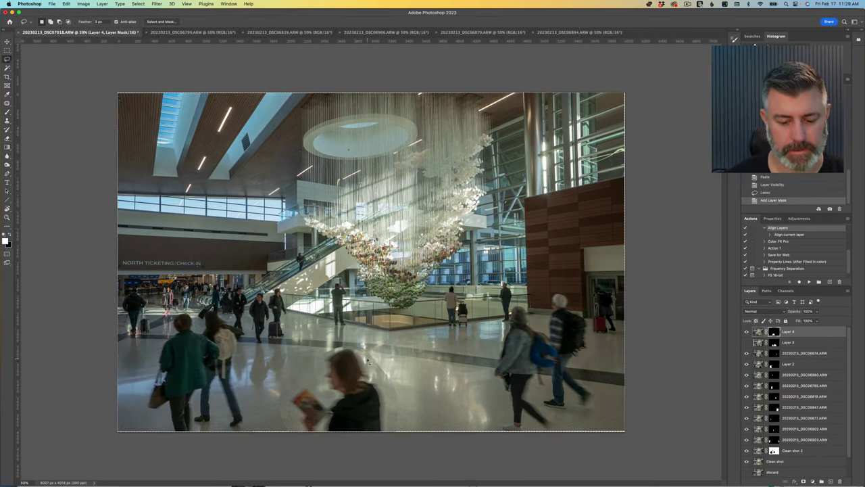
Step: Move the woman with the magazine slightly left and brush the Layer 4 mask in black on the floor beside her head
key("v")
left_click_drag(363, 398, 333, 377)
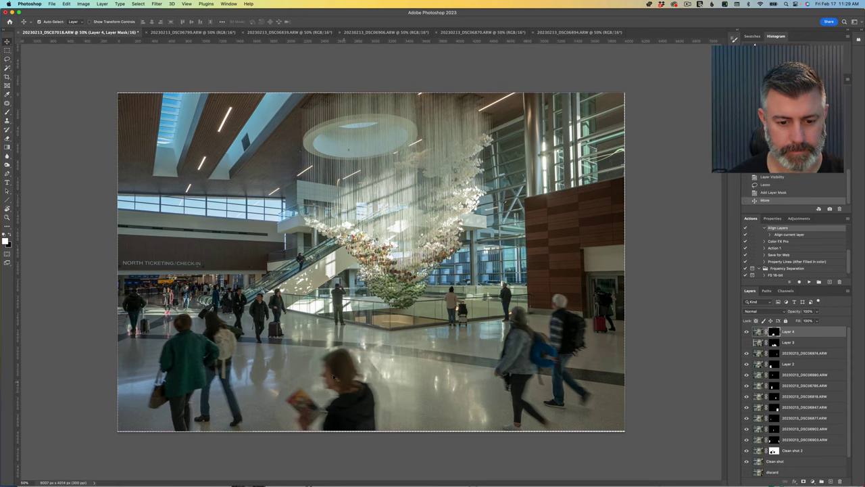
key("b")
left_click(368, 353)
key("ctrl+z")
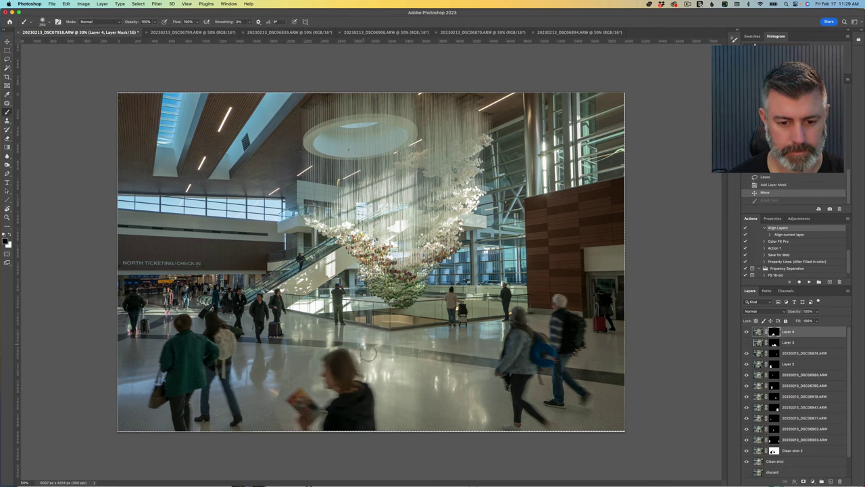
key("ctrl+shift+z")
key("ctrl+minus")
Step: Reposition the woman with the magazine, brush her mask edges cleaner, and nudge her about 22 px left
key("v")
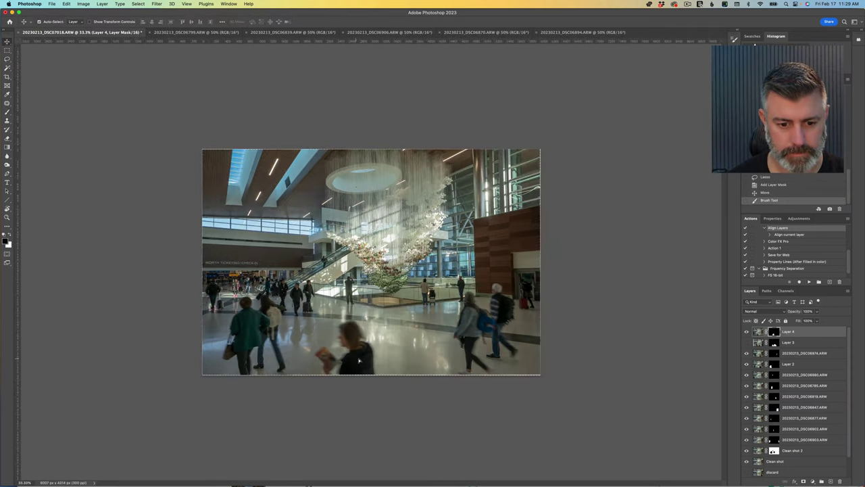
key("b")
key("ctrl+plus")
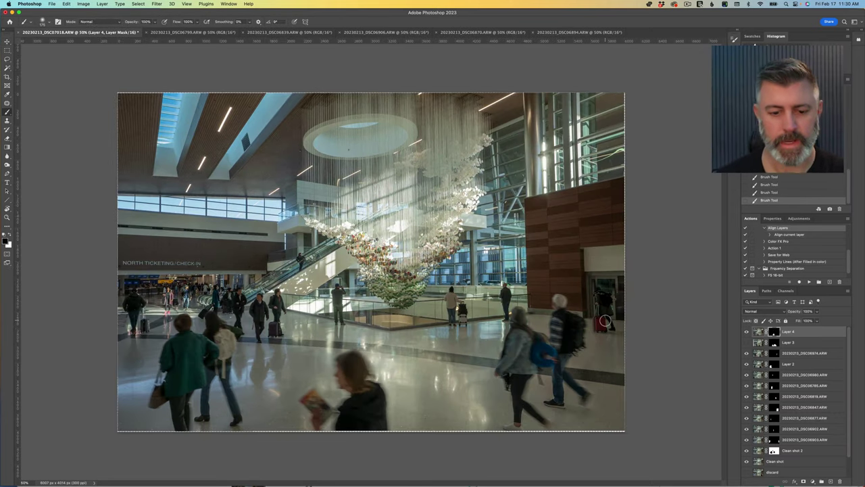
key("v")
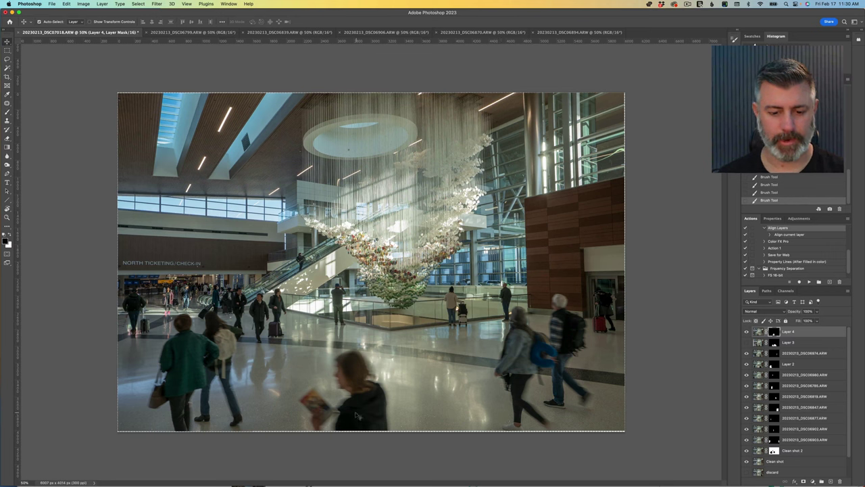
left_click_drag(357, 416, 352, 413)
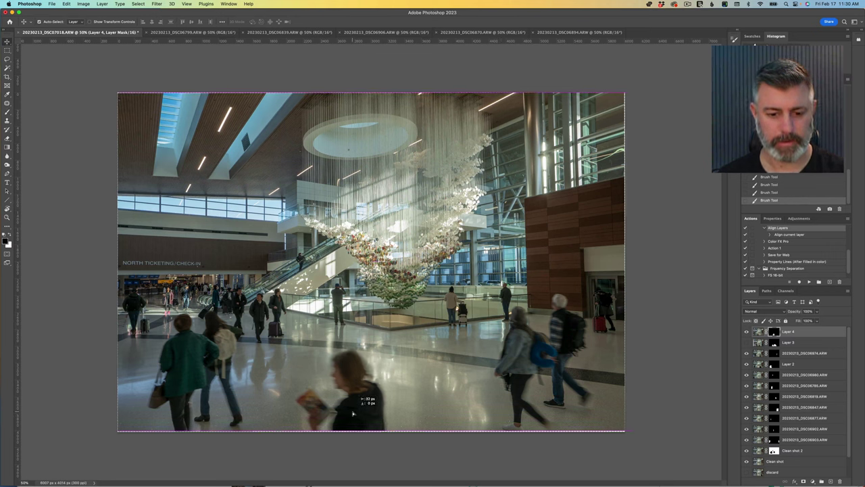
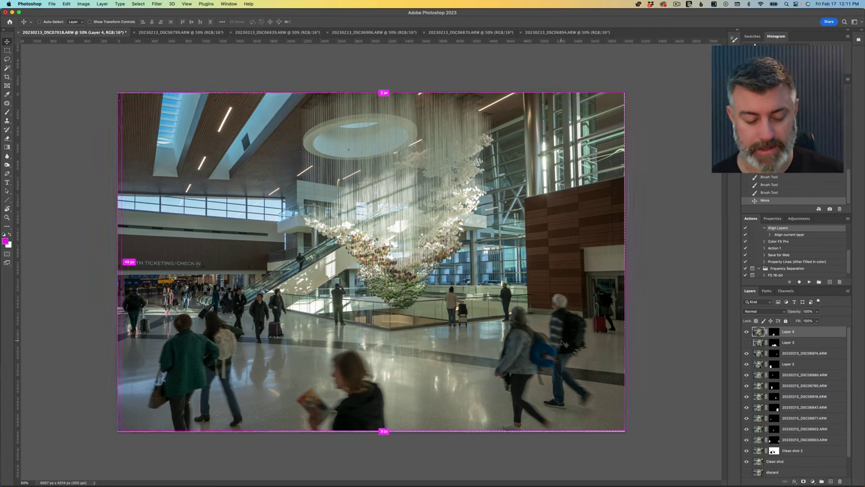
Step: Stamp all visible layers into a new top layer, compare it by toggling, and try a Brightness/Contrast adjustment over it
key("super+alt+shift+e")
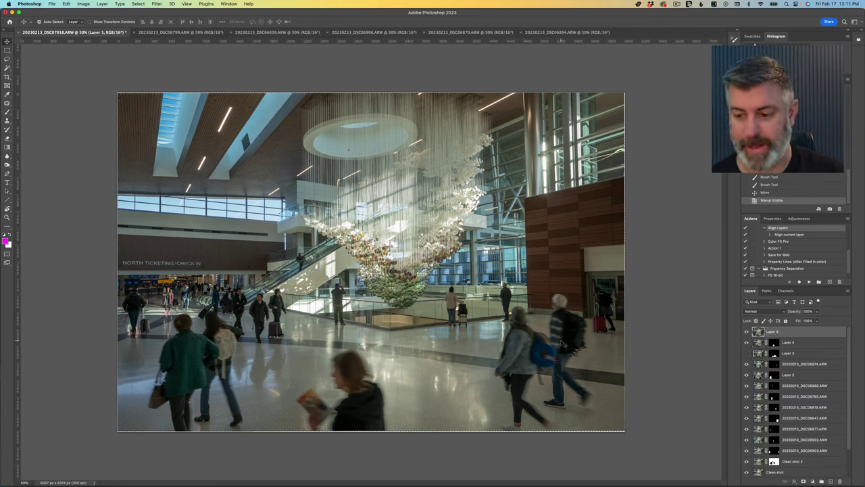
left_click(746, 331)
left_click(746, 331)
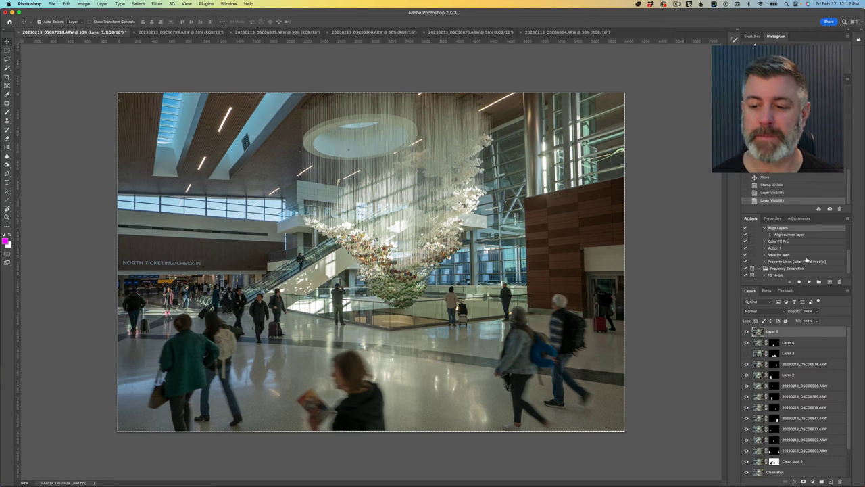
left_click(798, 218)
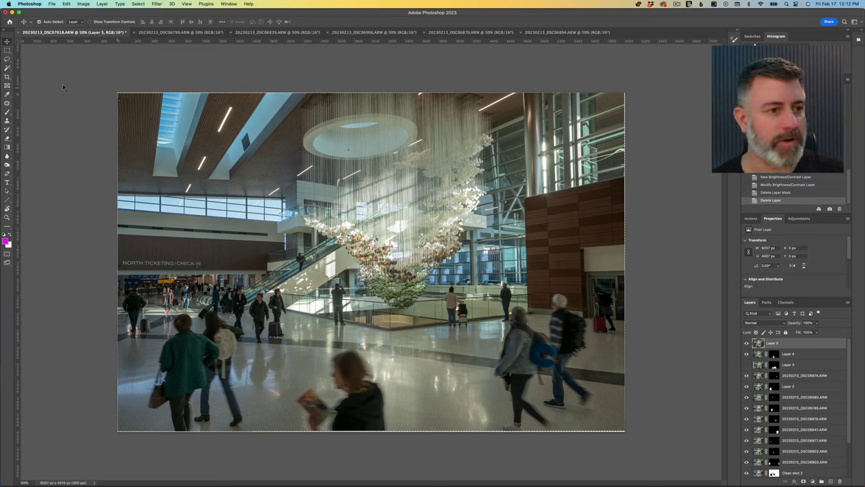
Step: Start a Shadows/Highlights adjustment on Layer 5 with all options shown, setting Shadows amount to 19% and Highlights amount to 31%
left_click(89, 4)
mouse_move(89, 24)
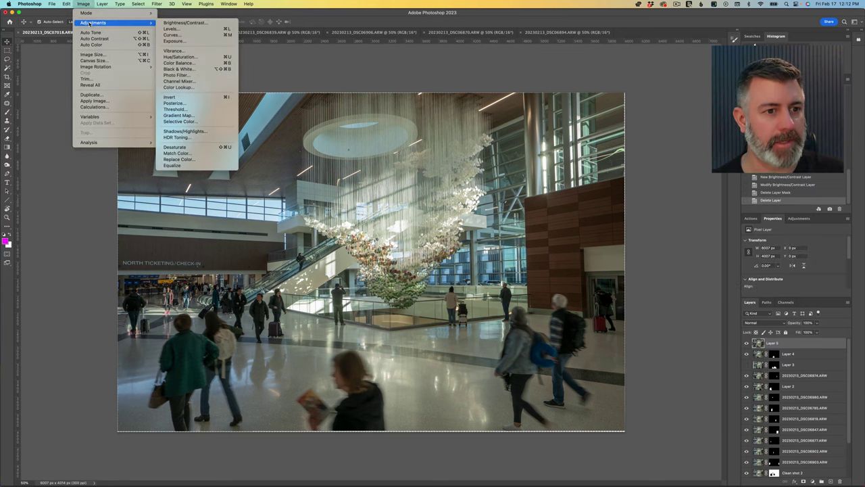
left_click(197, 132)
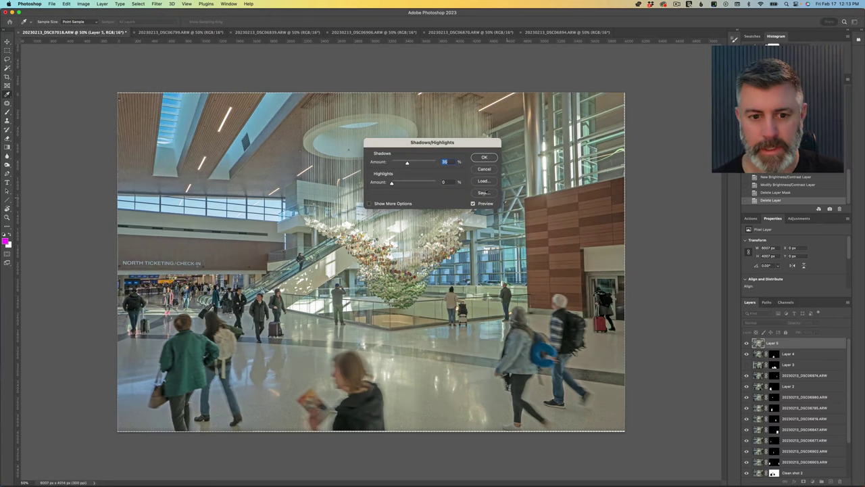
left_click(387, 204)
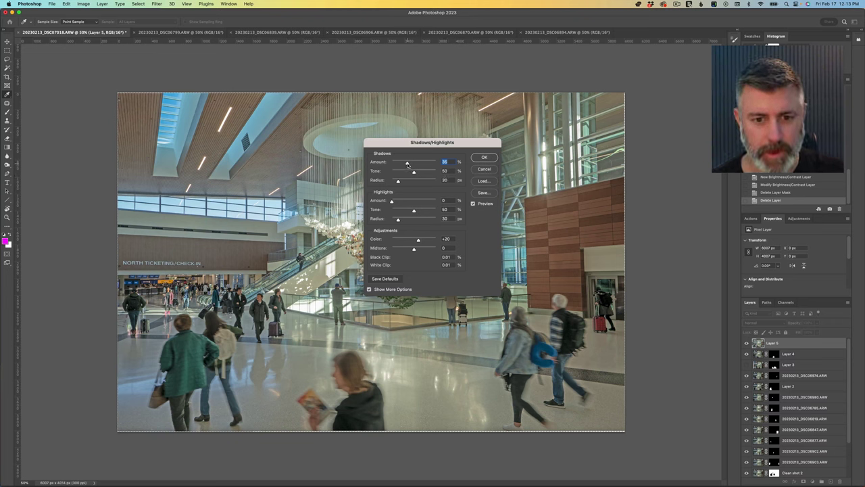
left_click_drag(404, 163, 400, 164)
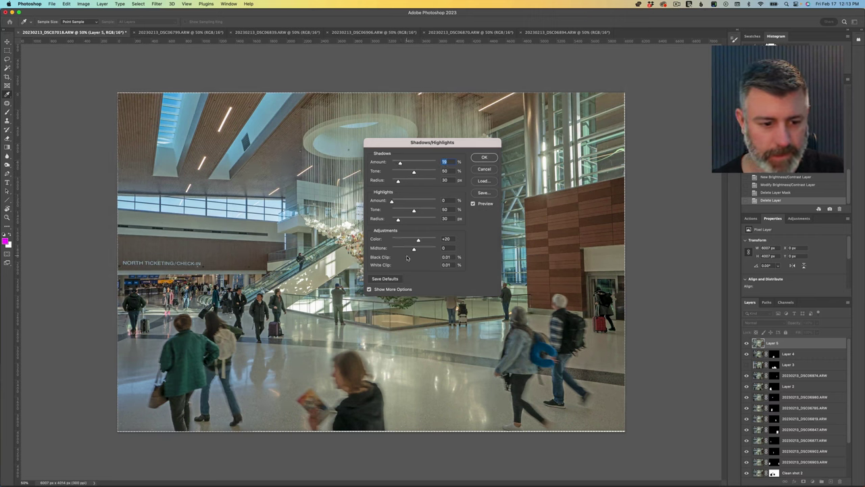
mouse_move(390, 201)
left_mouse_down()
mouse_move(424, 202)
mouse_move(405, 201)
left_mouse_up()
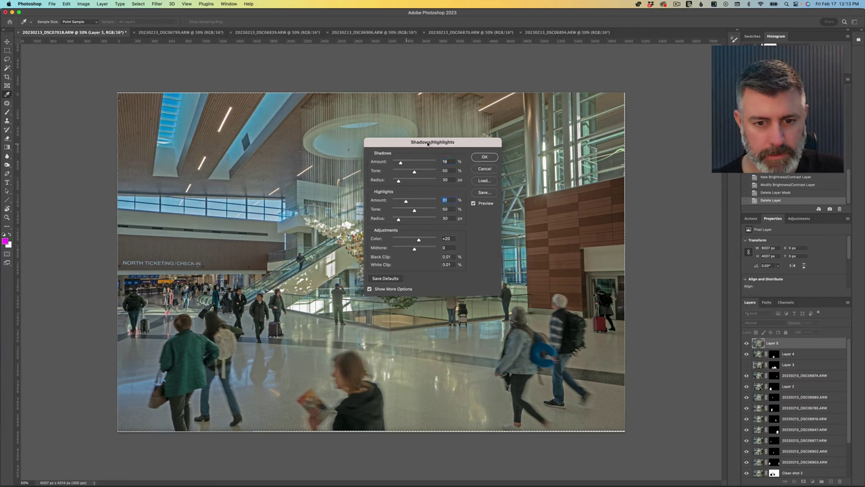
Step: Refine and apply Shadows/Highlights with shadows 21%, radius 34 px; highlights tone 38%, radius 28 px; color +47 and midtone -1
left_click_drag(426, 143, 672, 137)
left_click_drag(664, 234, 670, 233)
left_click_drag(659, 204, 645, 176)
left_click_drag(645, 157, 648, 158)
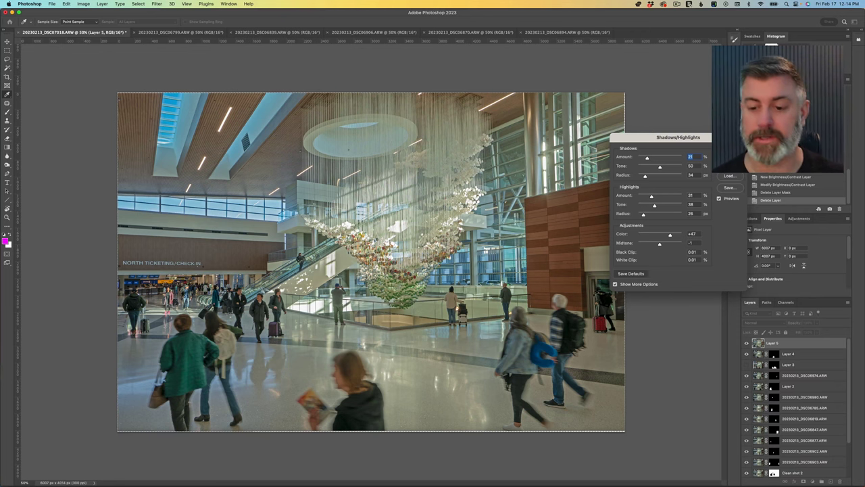
key("Return")
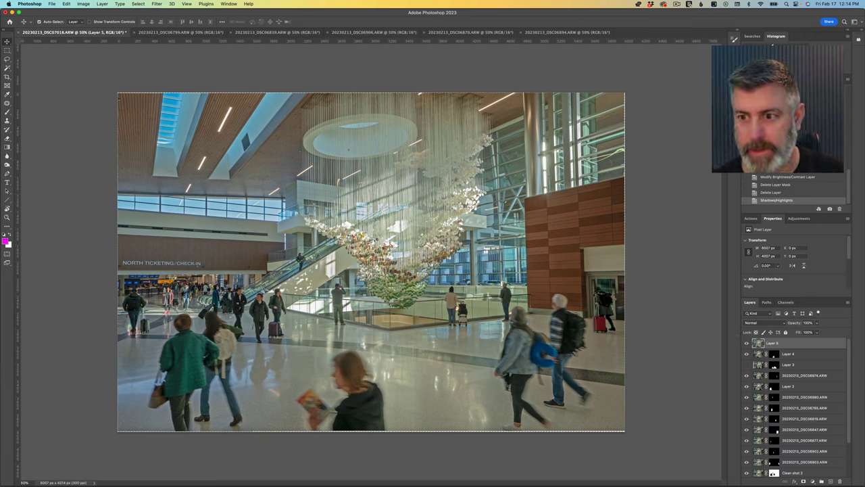
Step: Build a Darks 2 luminosity mask with InstaMask, load it as a selection, and add a black mask to Layer 5
left_click(735, 88)
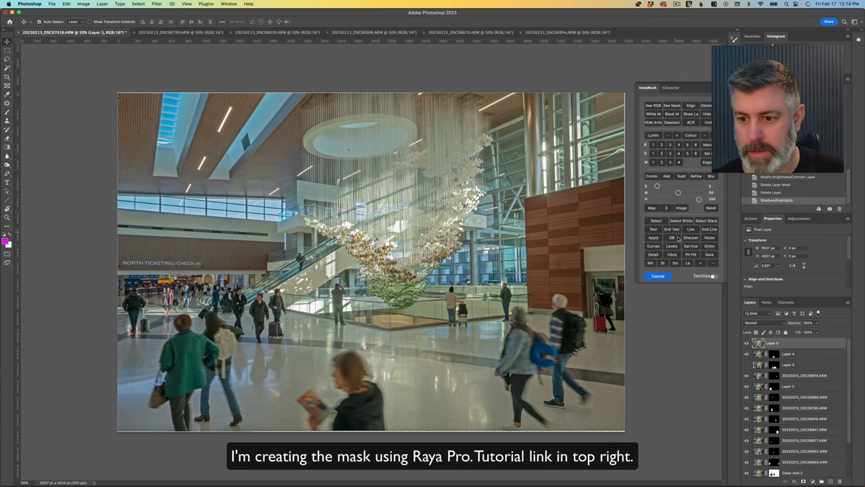
left_click(652, 154)
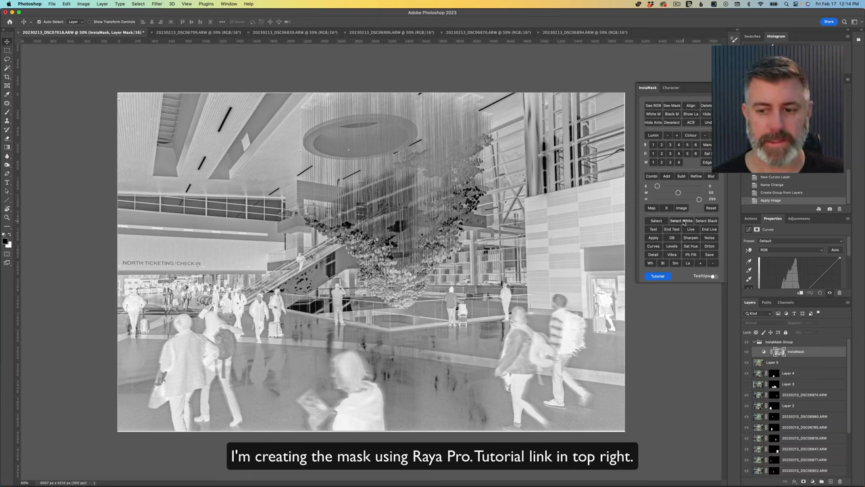
left_click(661, 154)
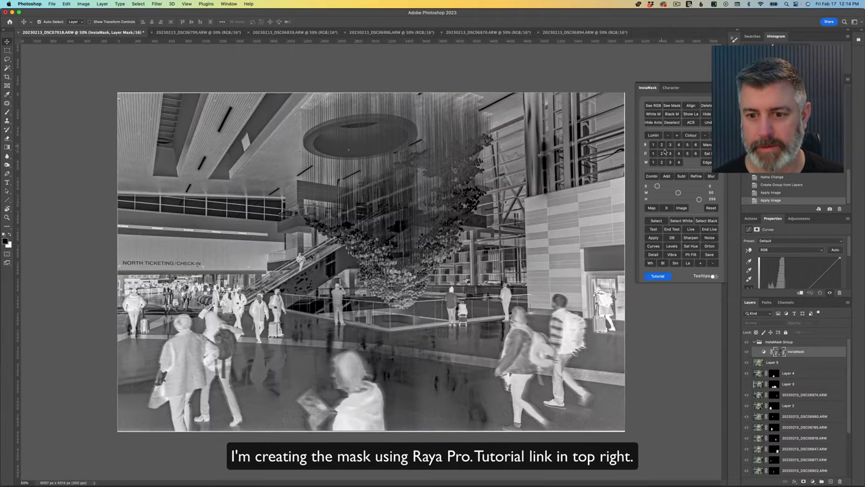
left_click(680, 221)
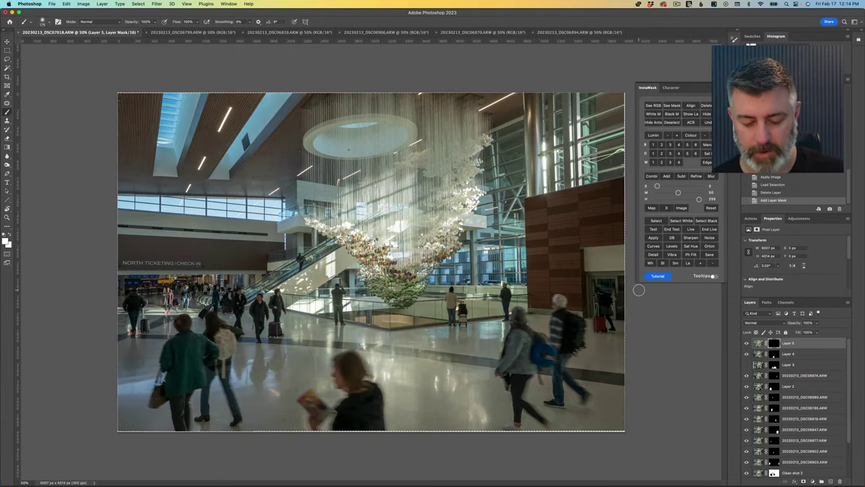
Step: Enlarge the brush, lower its opacity to 30%, and paint white on the Layer 5 mask around the wood wall and doorway
key("bracketright")
key("bracketright")
key("bracketright")
key("bracketright")
key("bracketright")
key("bracketright")
key("bracketright")
key("bracketright")
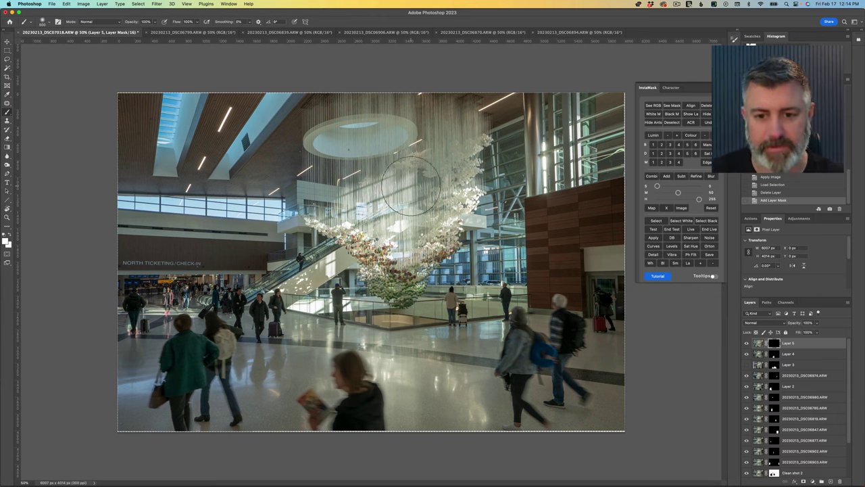
key("bracketright")
key("bracketright")
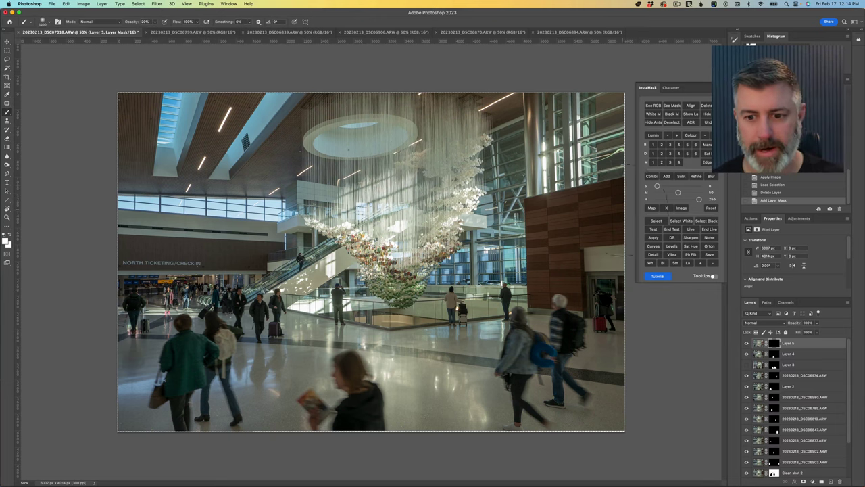
mouse_move(627, 220)
left_mouse_down()
mouse_move(604, 216)
mouse_move(567, 233)
mouse_move(550, 272)
mouse_move(563, 295)
left_mouse_up()
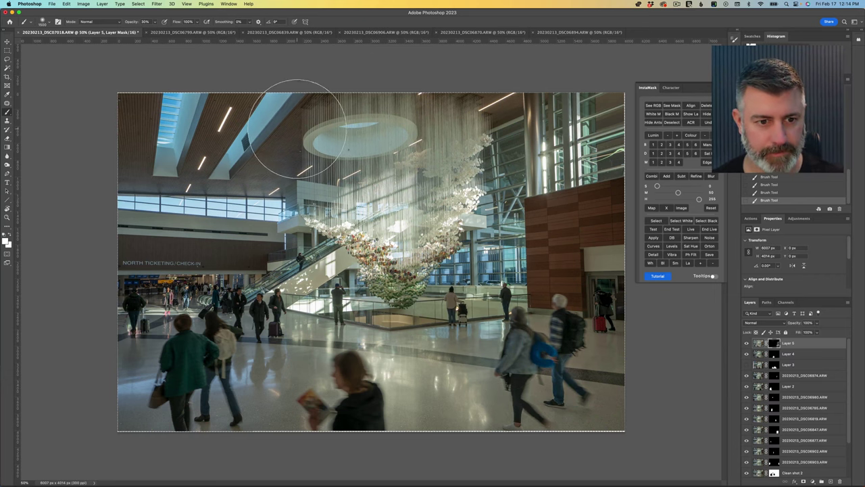
Step: Brush more of the Layer 5 mask at 50% opacity, compare the layer on and off, deselect, and stamp all visible layers
key("5")
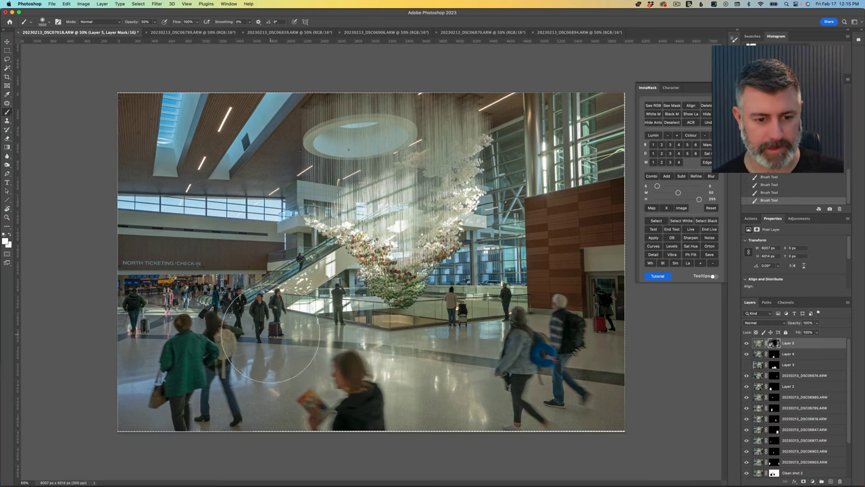
left_click(745, 343)
left_click(745, 344)
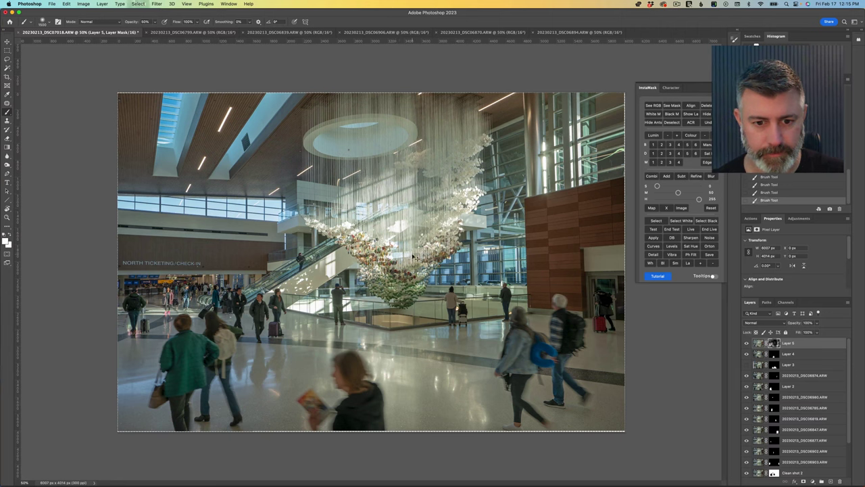
key("super+d")
key("super+alt+shift+e")
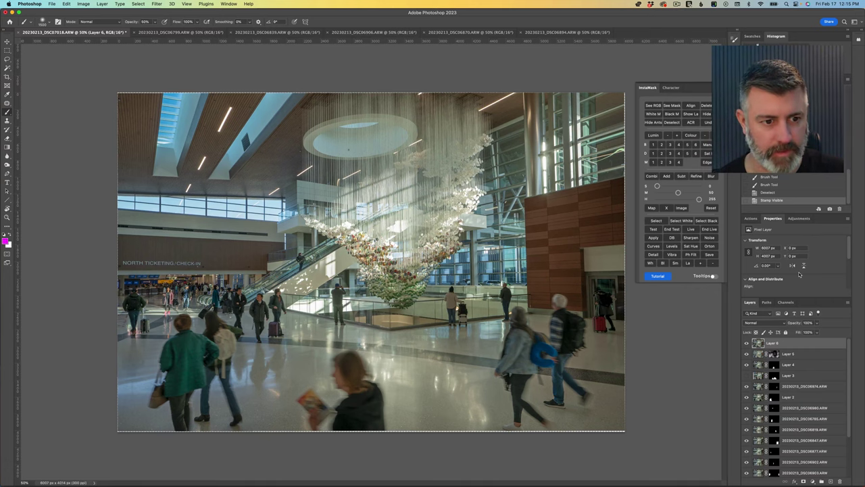
Step: Examine the hanging sculpture's strings and upper discs up close for a color cast
key("super+1")
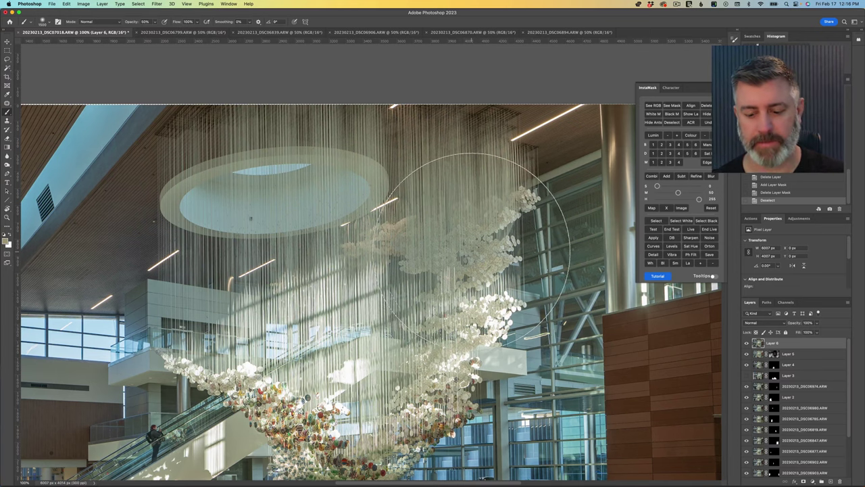
key("super+plus")
key("super+plus")
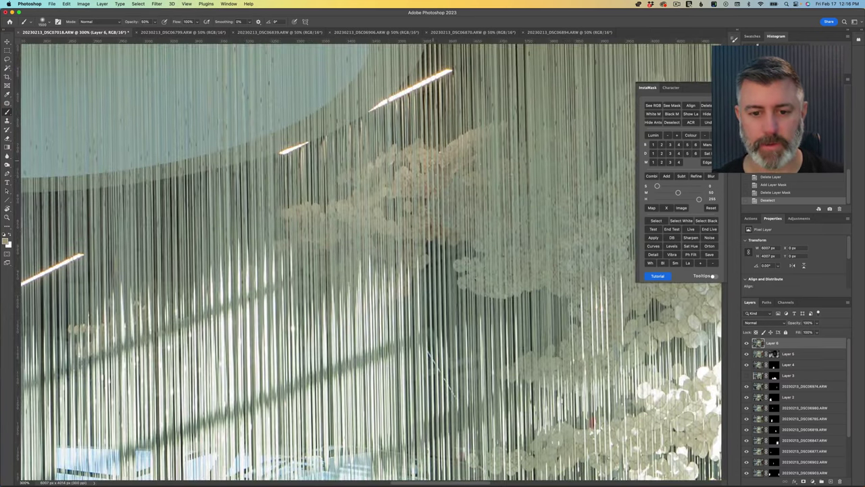
scroll(370, 261, "right", 10)
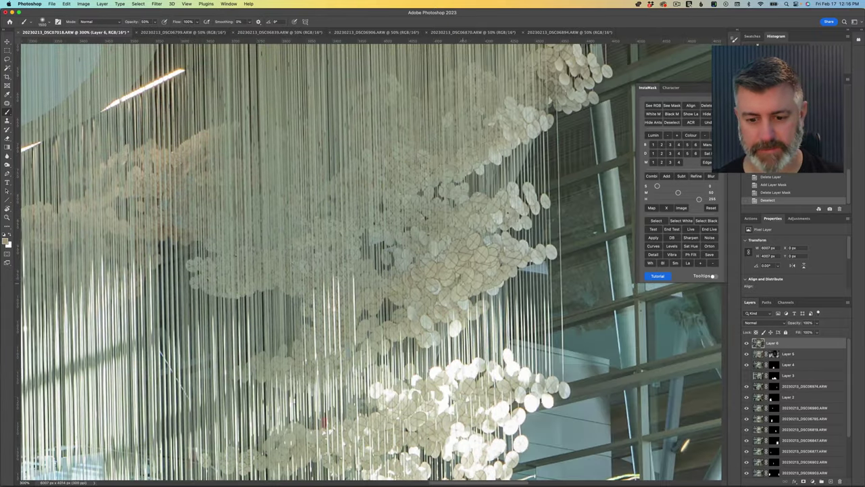
key("h")
left_click(459, 301)
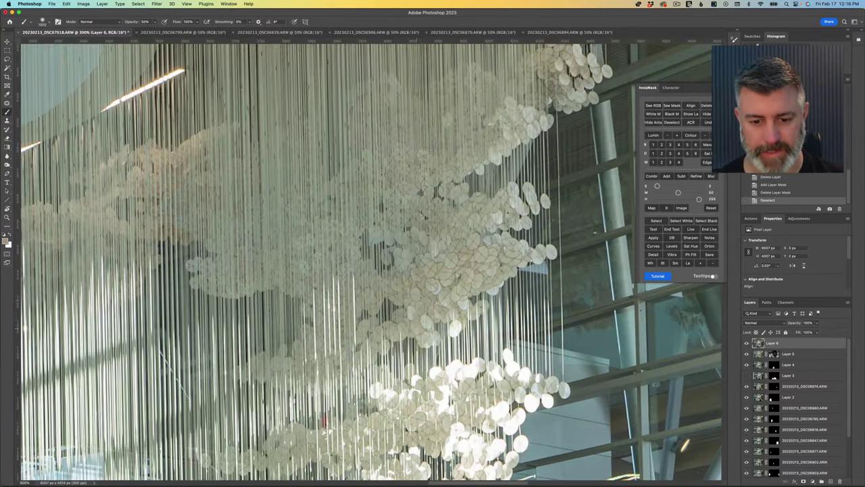
key("super+minus")
key("super+minus")
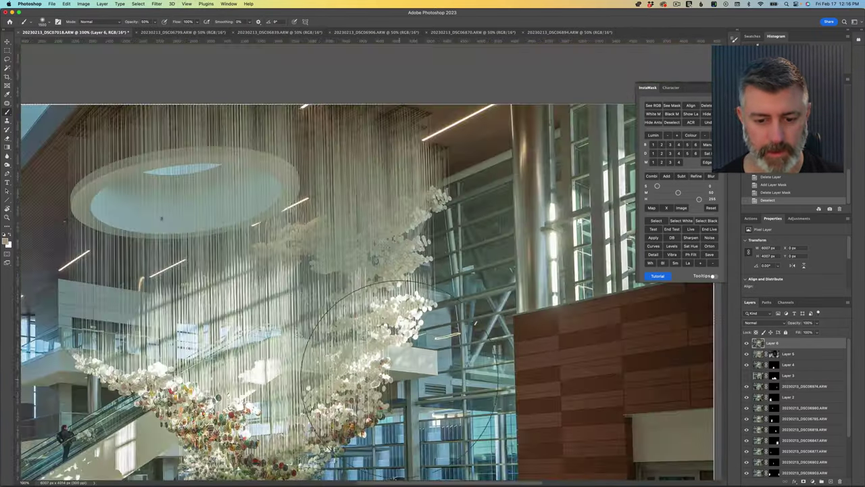
key("super+minus")
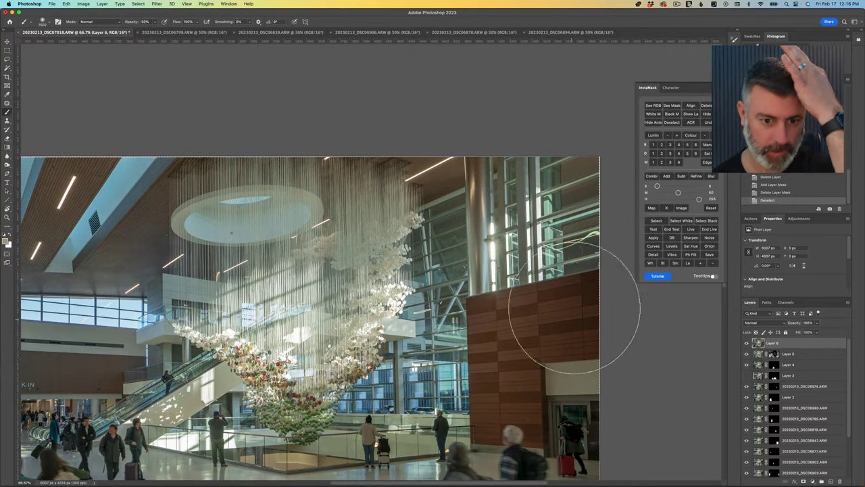
Step: Add a Hue/Saturation adjustment above Layer 6 with saturation at -64 and invert its mask to black
left_click(798, 219)
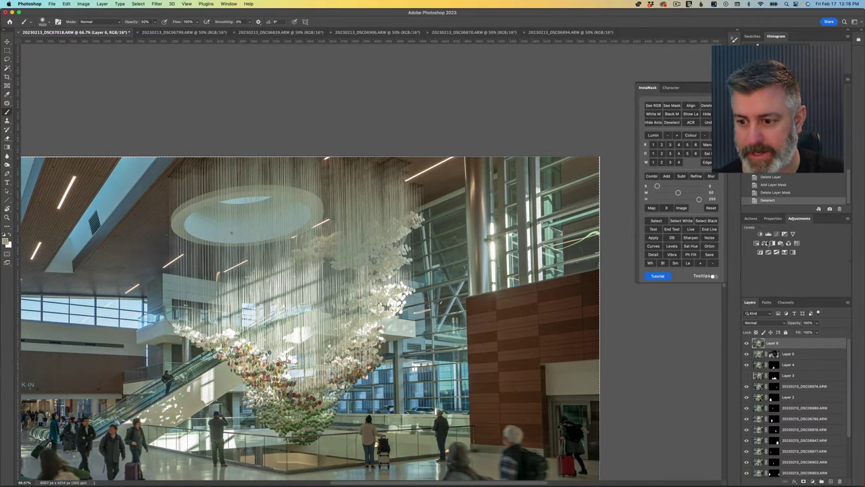
left_click(756, 243)
left_click(764, 277)
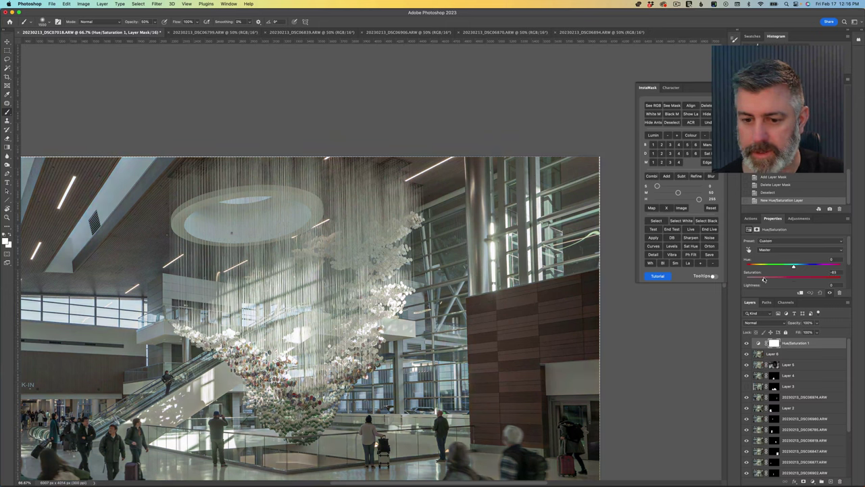
left_click_drag(764, 279, 764, 280)
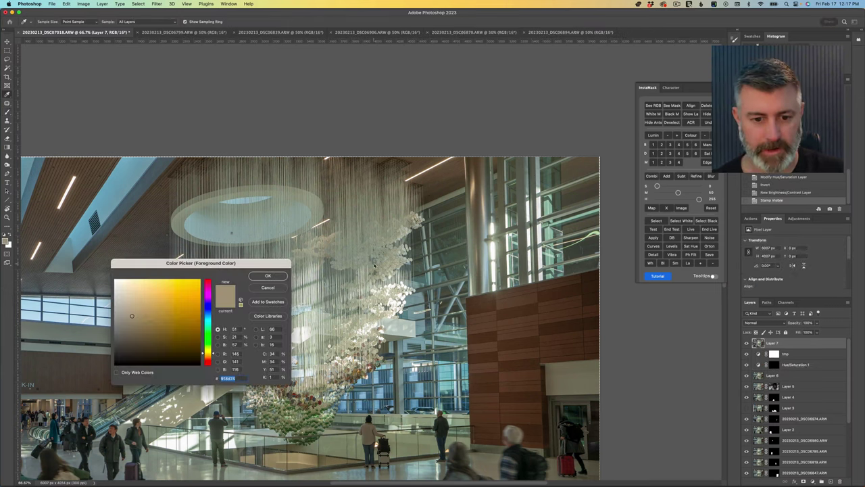
Step: Load an InstaMask color selection based on the sculpture's beige #918d74 and brush white on the Hue/Saturation mask over the upper discs
left_click(264, 278)
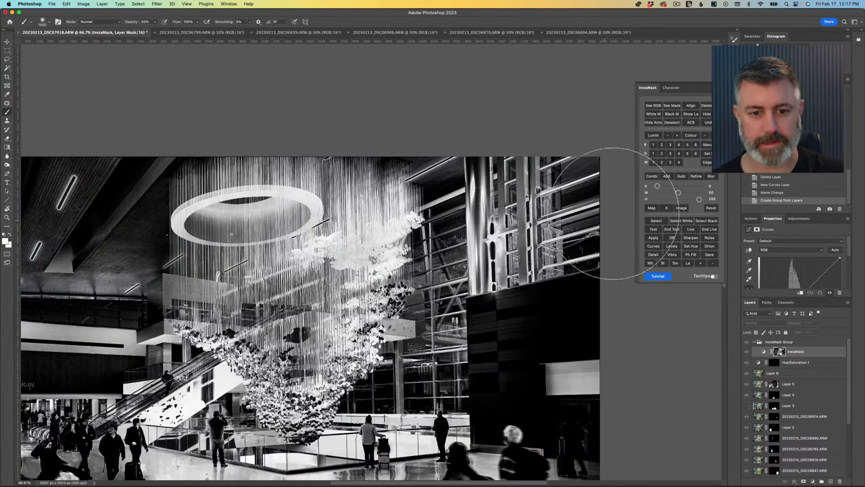
left_click(684, 221)
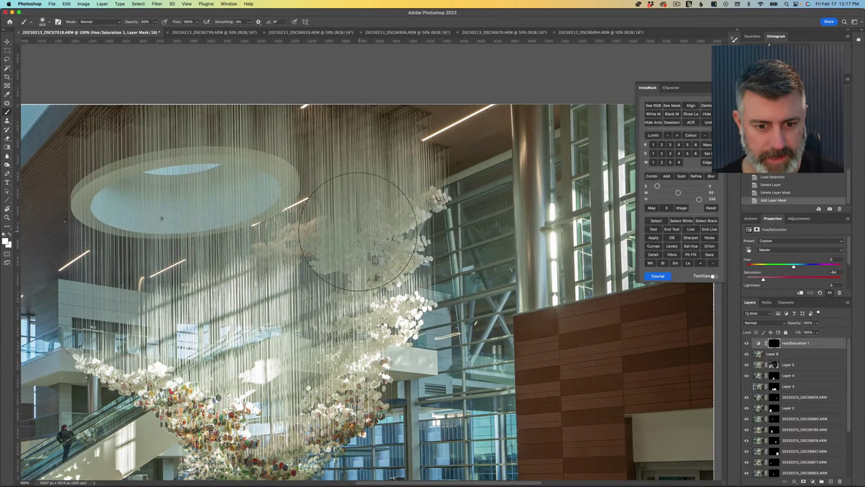
mouse_move(318, 212)
left_mouse_down()
mouse_move(358, 230)
mouse_move(322, 244)
mouse_move(304, 236)
left_mouse_up()
key("bracketleft")
key("bracketleft")
key("bracketleft")
key("bracketleft")
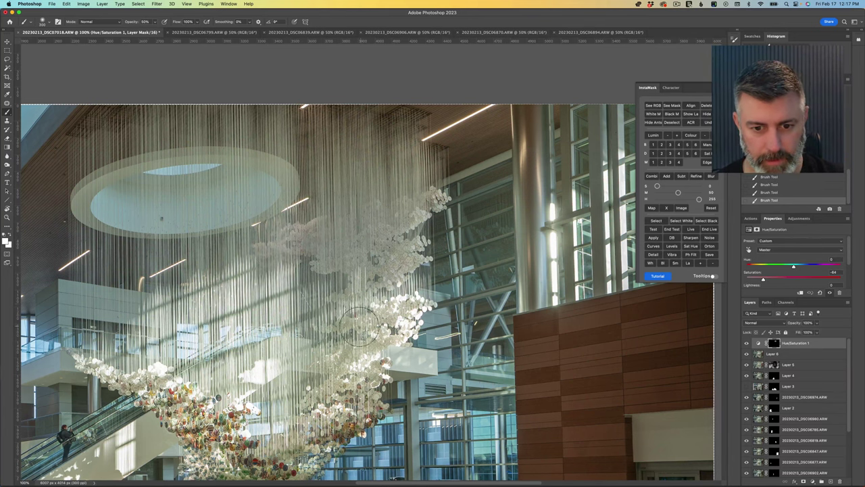
Step: Brush the Hue/Saturation mask with a small brush over the pale discs in the sculpture's lower part, checking them up close
scroll(326, 408, "down", 5)
scroll(318, 379, "up", 6)
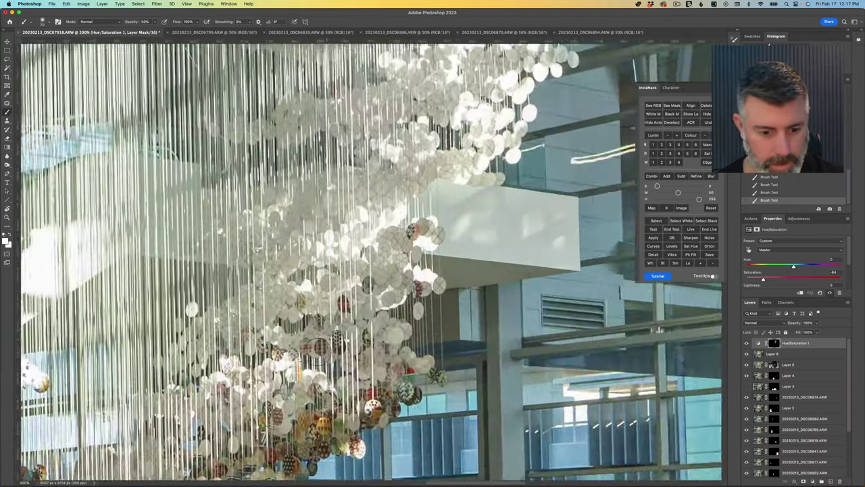
scroll(315, 365, "down", 2)
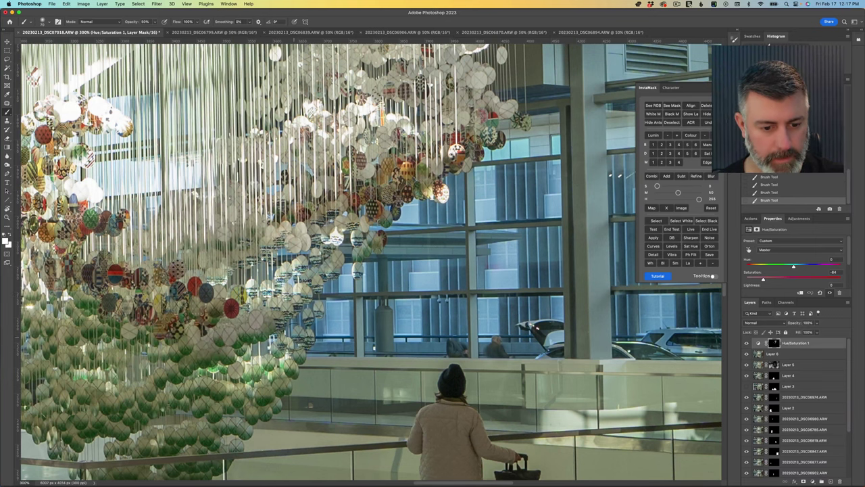
scroll(284, 355, "down", 5)
scroll(257, 318, "left", 8)
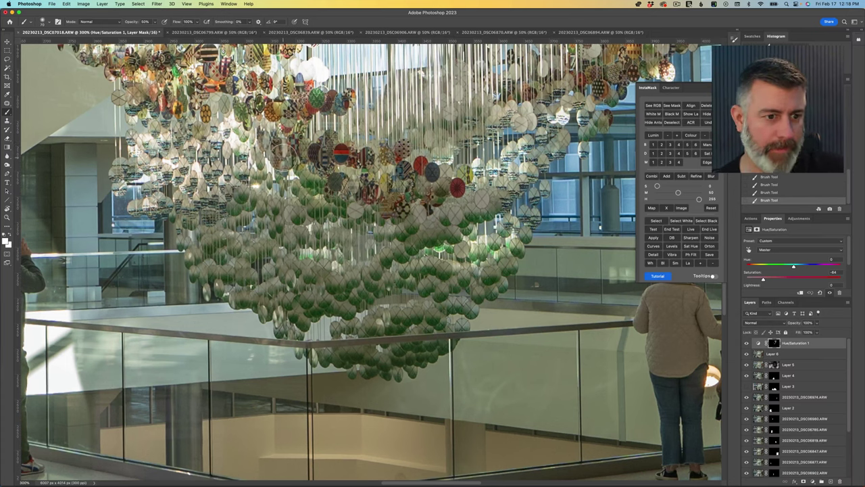
scroll(142, 96, "up", 8)
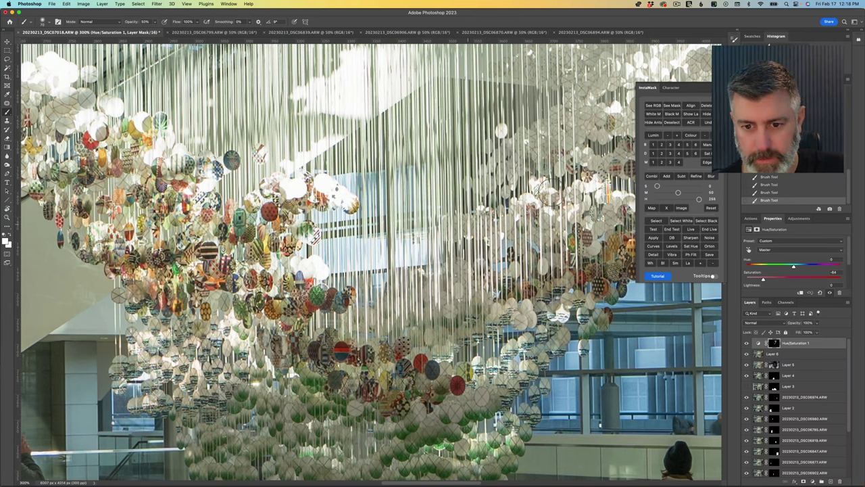
scroll(564, 173, "up", 3)
scroll(554, 182, "up", 4)
scroll(550, 181, "right", 5)
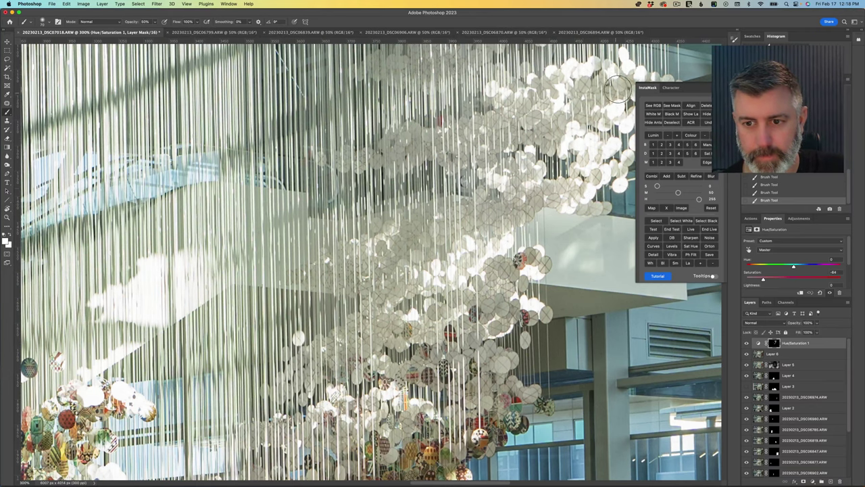
scroll(577, 97, "right", 4)
scroll(452, 256, "right", 3)
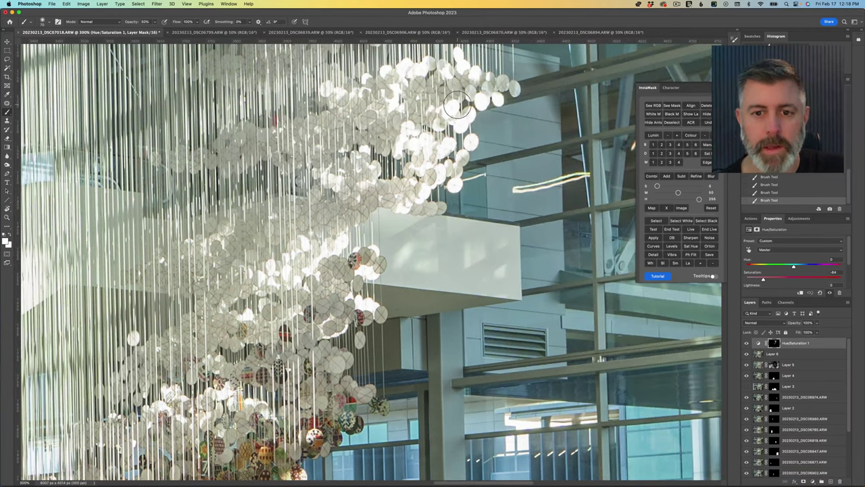
Step: Check the desaturated discs up to the sculpture's top, first up close and within the wider image
scroll(475, 73, "right", 1)
key("super+minus")
scroll(423, 101, "up", 2)
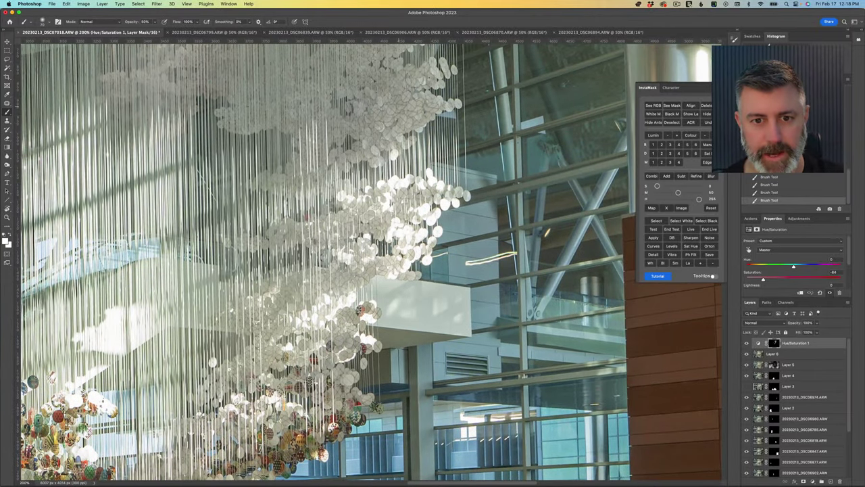
scroll(384, 88, "up", 4)
scroll(382, 83, "up", 1)
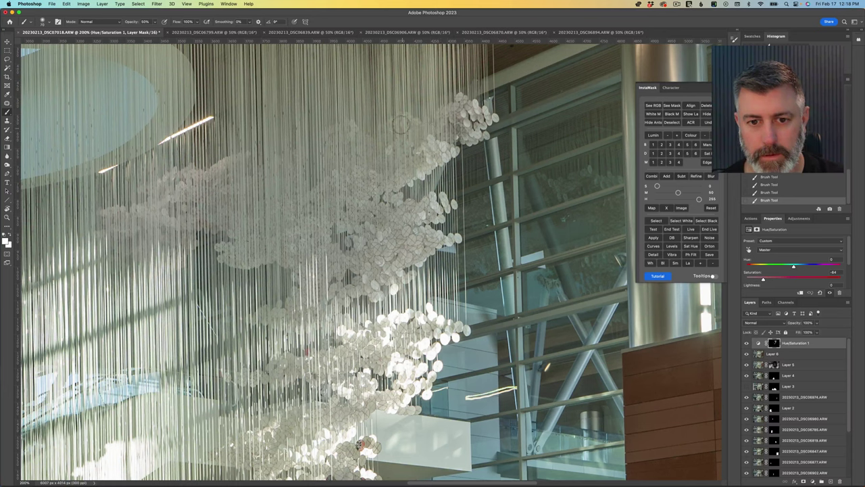
key("super+minus")
key("super+minus")
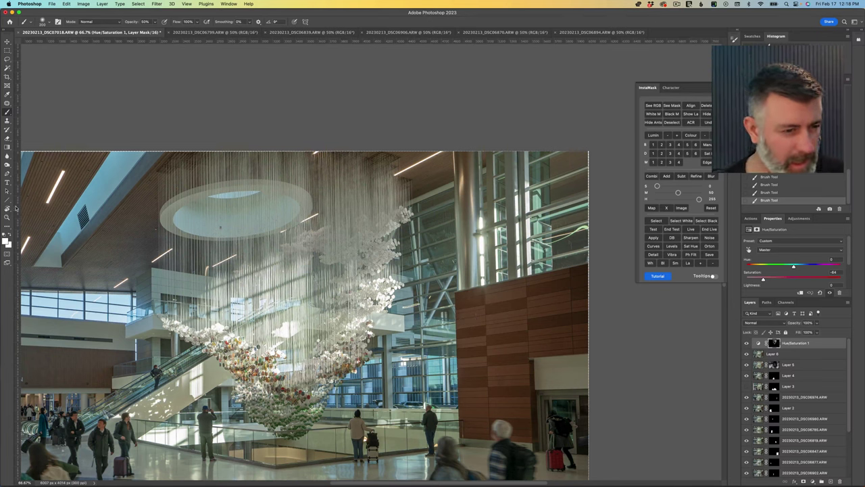
Step: Clear the selection, add a second Hue/Saturation adjustment with Blues saturation at -58 and invert its mask to black
key("super+d")
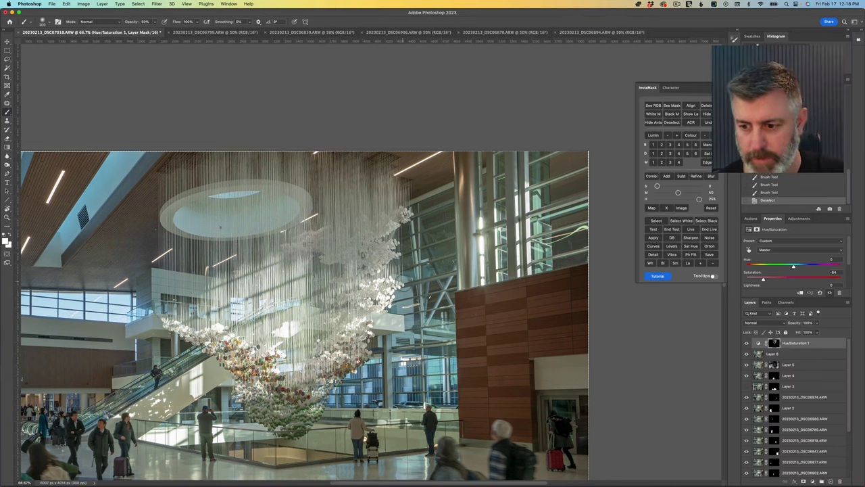
left_click(801, 219)
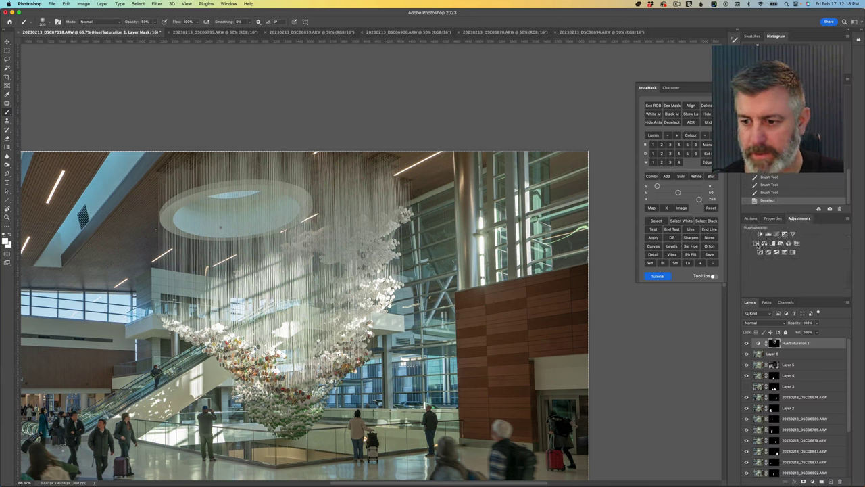
left_click(756, 243)
left_click(776, 251)
left_click(778, 274)
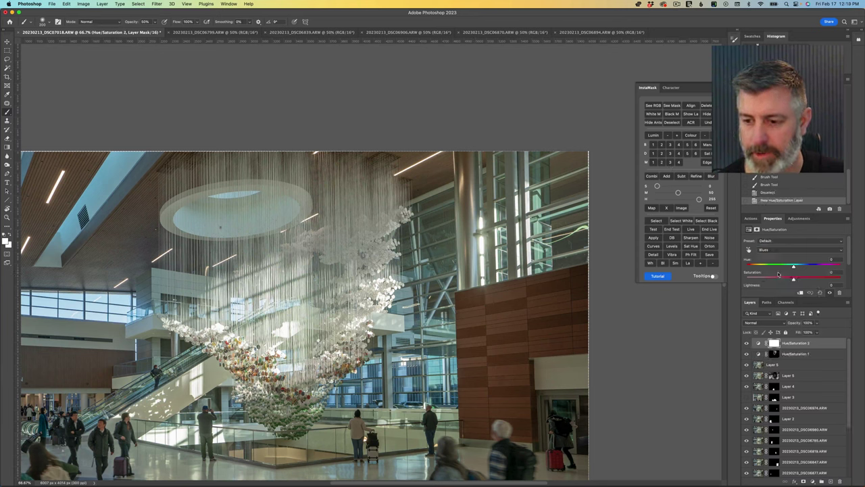
left_click_drag(766, 277, 765, 277)
key("super+i")
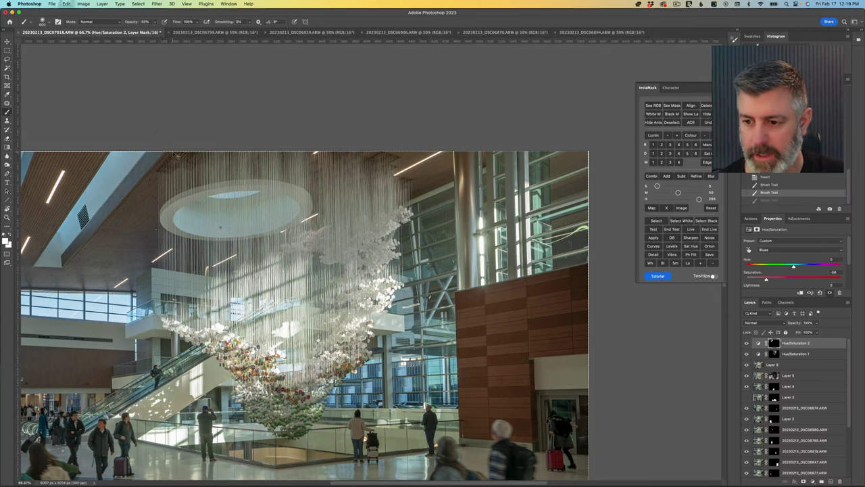
Step: Brush white on the new Hue/Saturation mask over the ceiling skylights at 30% opacity and over the North Ticketing wall area at 100%
mouse_move(136, 184)
left_mouse_down()
mouse_move(90, 237)
mouse_move(153, 216)
left_mouse_up()
key("3")
mouse_move(136, 151)
left_mouse_down()
mouse_move(75, 205)
mouse_move(51, 250)
mouse_move(111, 193)
left_mouse_up()
scroll(111, 193, "up", 2)
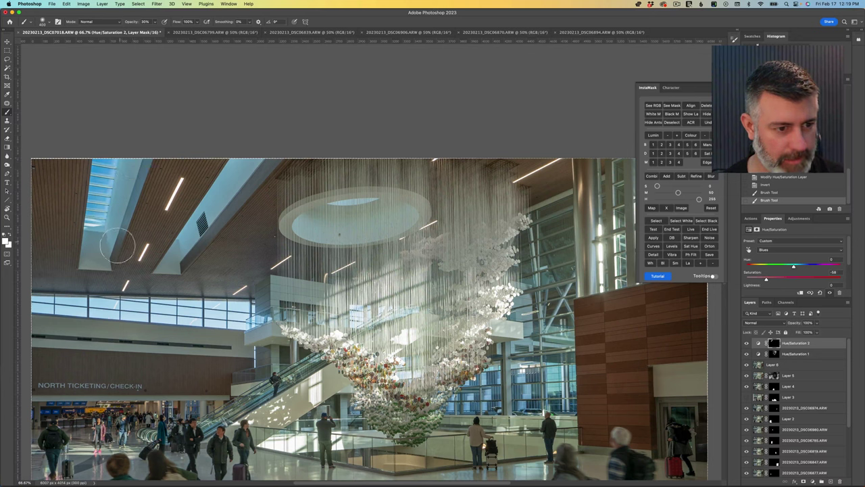
mouse_move(125, 172)
left_mouse_down()
mouse_move(102, 280)
mouse_move(83, 266)
mouse_move(93, 240)
mouse_move(95, 260)
mouse_move(103, 252)
mouse_move(177, 267)
left_mouse_up()
key("0")
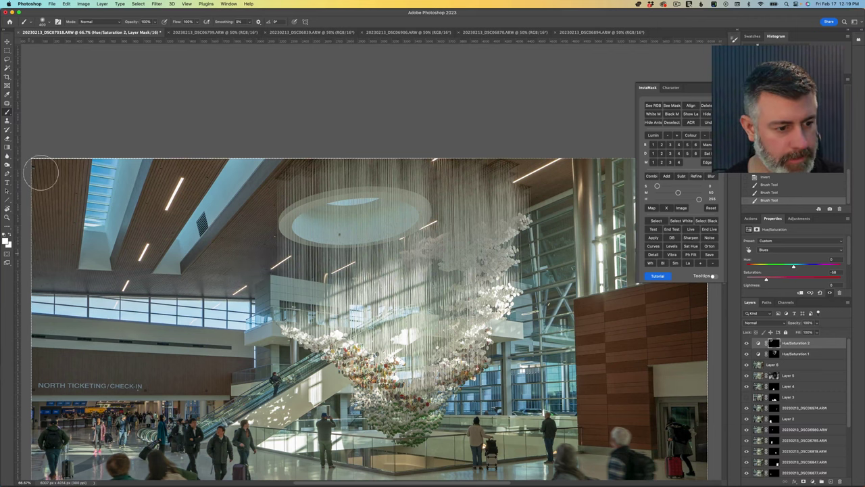
left_click_drag(44, 367, 176, 368)
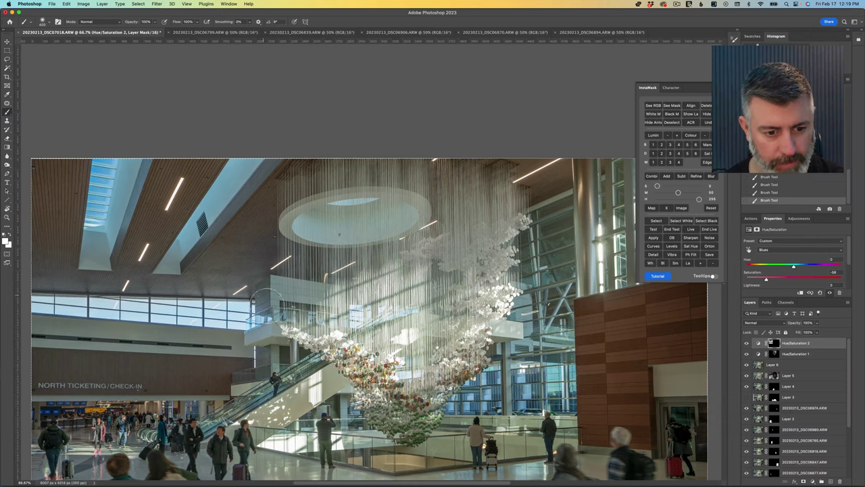
key("super+z")
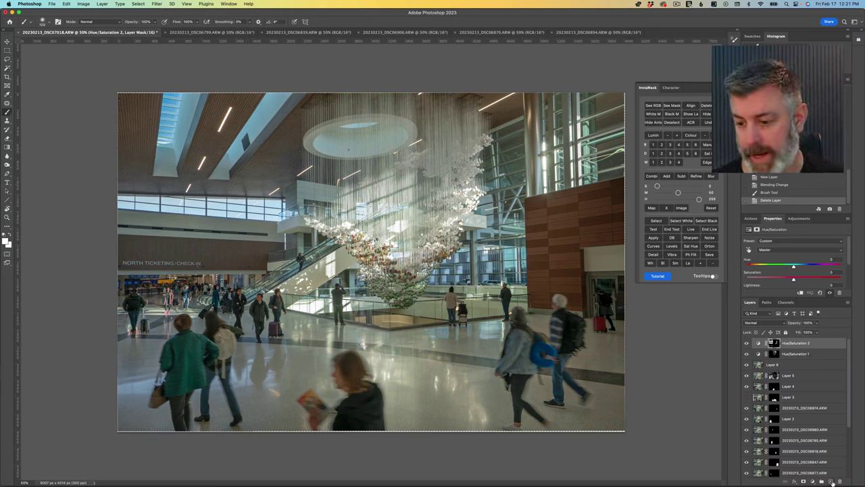
Step: Add a new empty layer above the Hue/Saturation adjustments and set its blend mode to Color
left_click(832, 482)
left_click(767, 323)
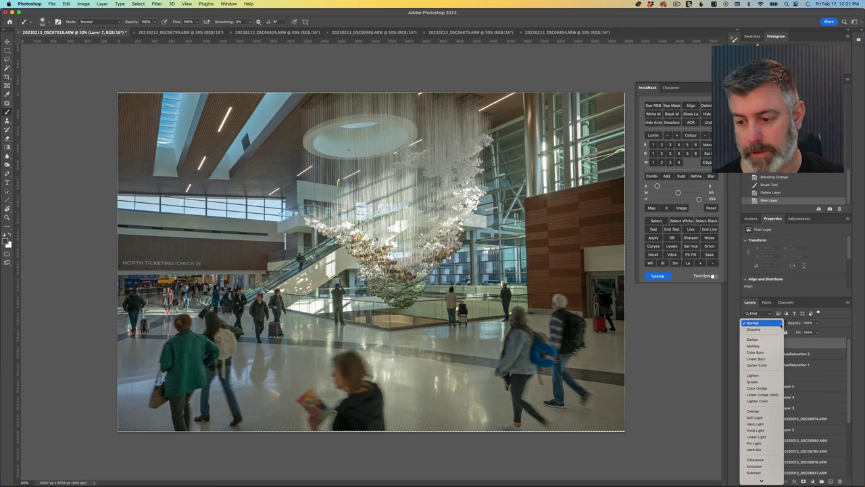
left_click(753, 474)
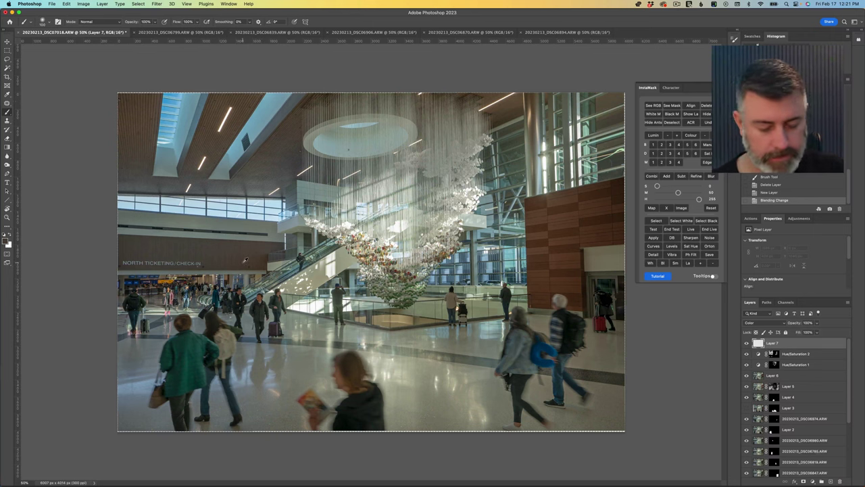
Step: Paint brown over the North Ticketing/Check-In wall on the Color layer with a smaller brush
key("super+equal")
key("super+equal")
key("super+equal")
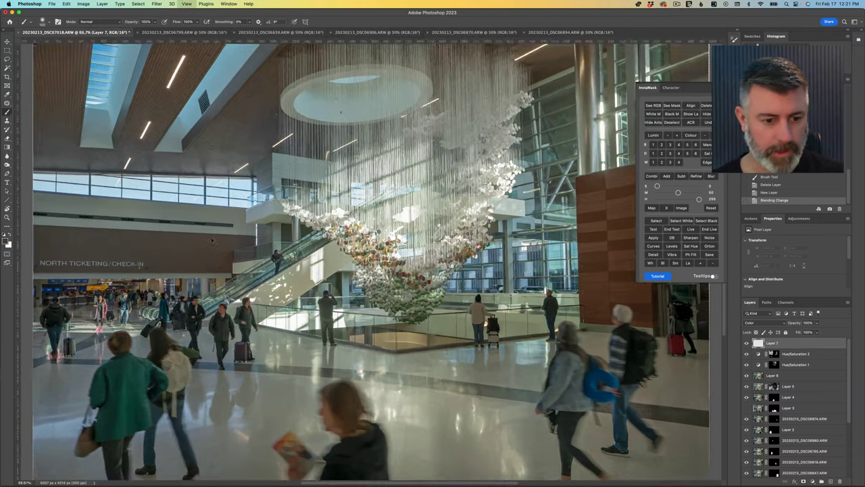
scroll(212, 232, "left", 5)
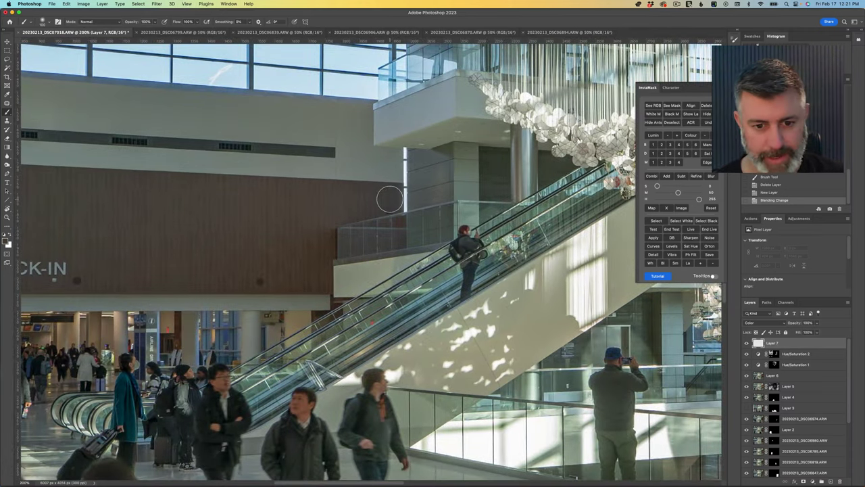
key("bracketleft")
key("bracketleft")
key("super+minus")
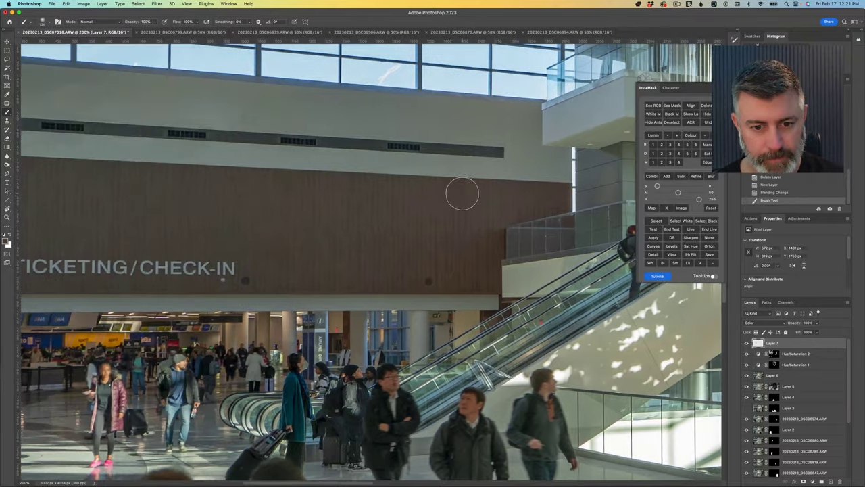
mouse_move(144, 224)
left_mouse_down()
mouse_move(388, 243)
mouse_move(278, 247)
left_mouse_up()
mouse_move(277, 247)
left_mouse_down()
mouse_move(153, 252)
mouse_move(143, 263)
mouse_move(419, 261)
left_mouse_up()
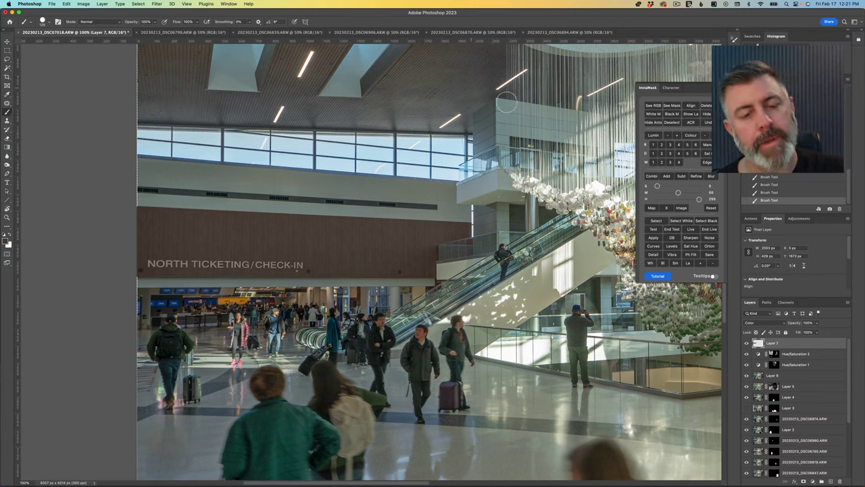
Step: Paint brown over the wooden ceiling panels around the skylights on the Color layer
key("super+minus")
key("super+minus")
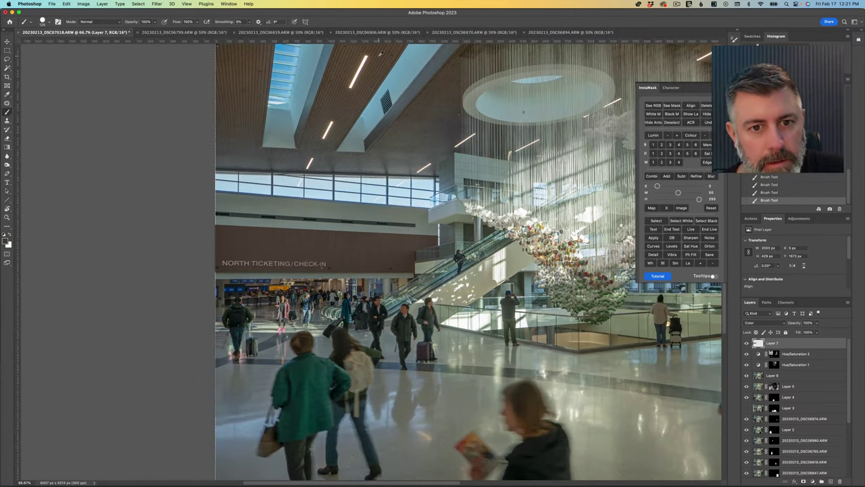
mouse_move(215, 161)
left_mouse_down()
mouse_move(431, 160)
mouse_move(458, 144)
mouse_move(420, 129)
mouse_move(376, 154)
mouse_move(448, 72)
mouse_move(329, 147)
mouse_move(307, 148)
left_mouse_up()
mouse_move(341, 48)
left_mouse_down()
mouse_move(340, 155)
mouse_move(303, 247)
mouse_move(456, 147)
mouse_move(250, 250)
left_mouse_up()
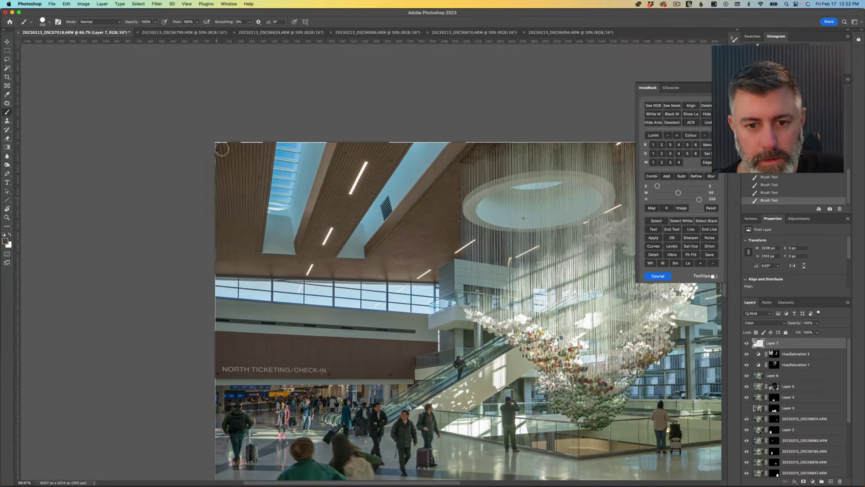
Step: Compare the image with and without Layer 7, and reduce the layer's opacity to 53%
key("super+minus")
key("super+minus")
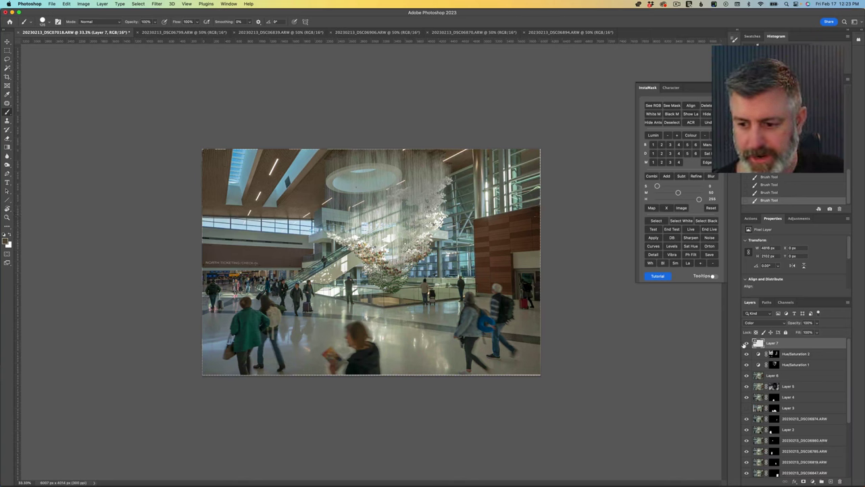
left_click(745, 343)
left_click(745, 343)
left_click(746, 343)
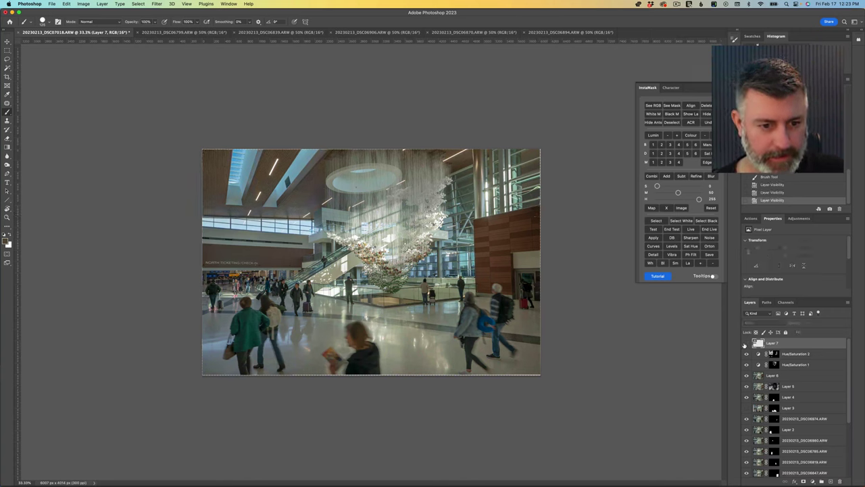
left_click(745, 343)
left_click(746, 343)
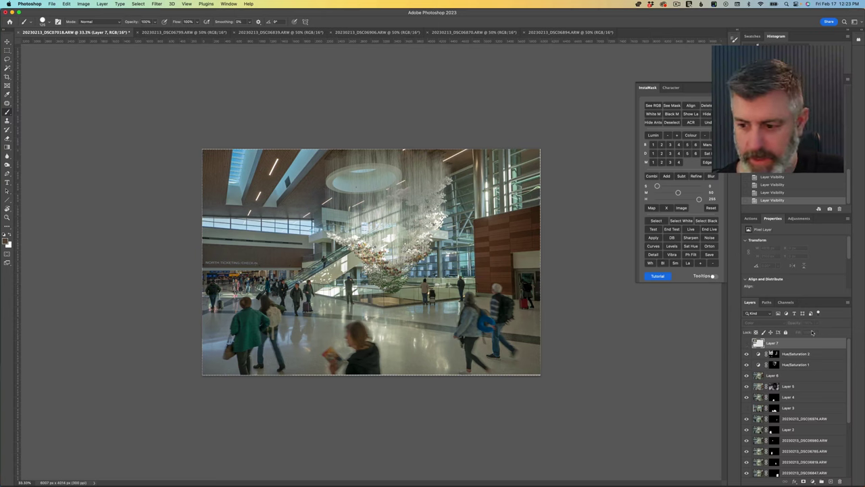
left_click(745, 343)
left_click(818, 323)
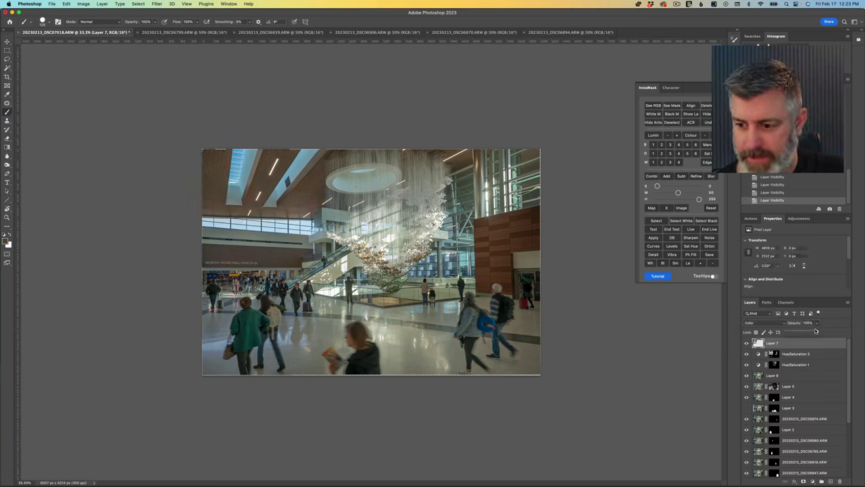
left_click_drag(806, 330, 821, 331)
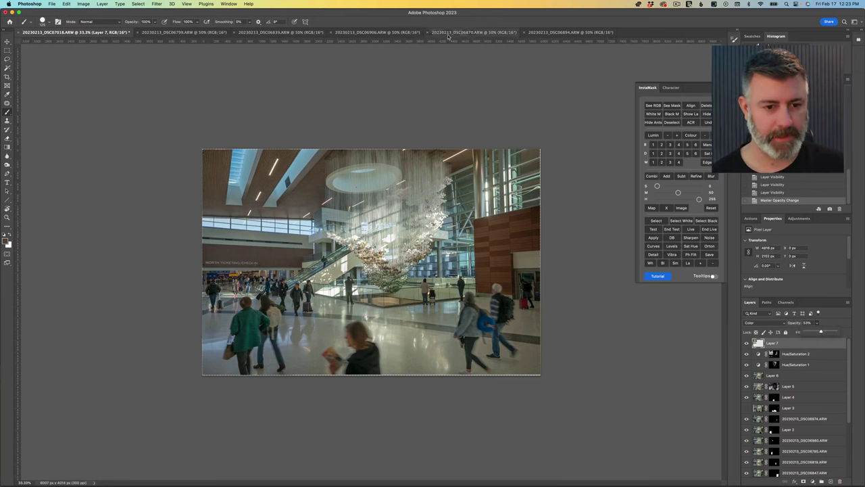
left_click(498, 13)
Step: Select the letters of the NORTH TICKETING/CHECK-IN sign on Layer 6 with the Magic Wand, adding each letter to the selection
key("super+equal")
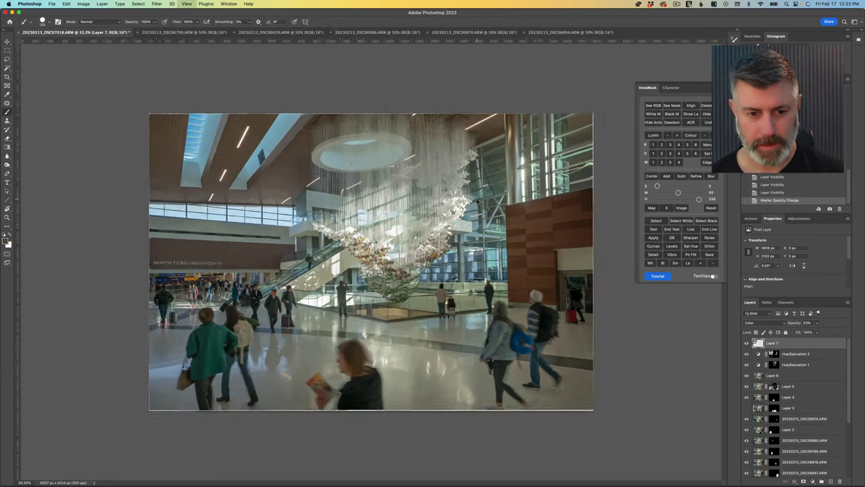
key("super+equal")
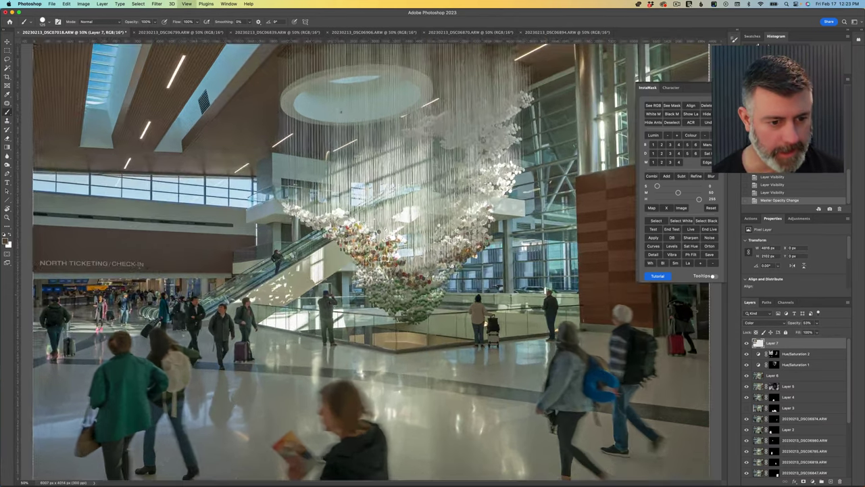
scroll(409, 299, "left", 5)
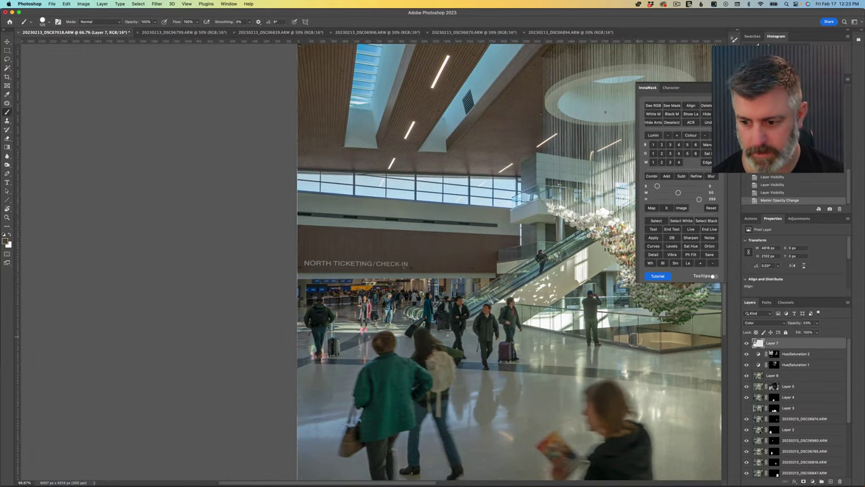
left_click(759, 376)
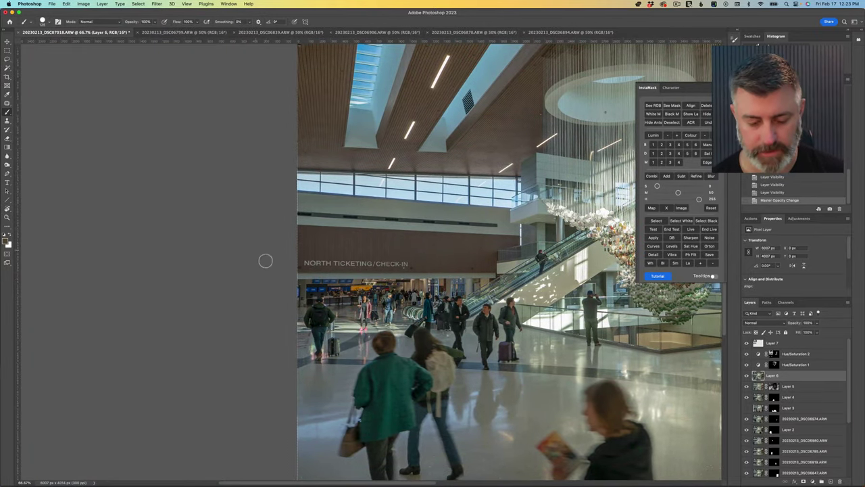
key("l")
left_click(6, 67)
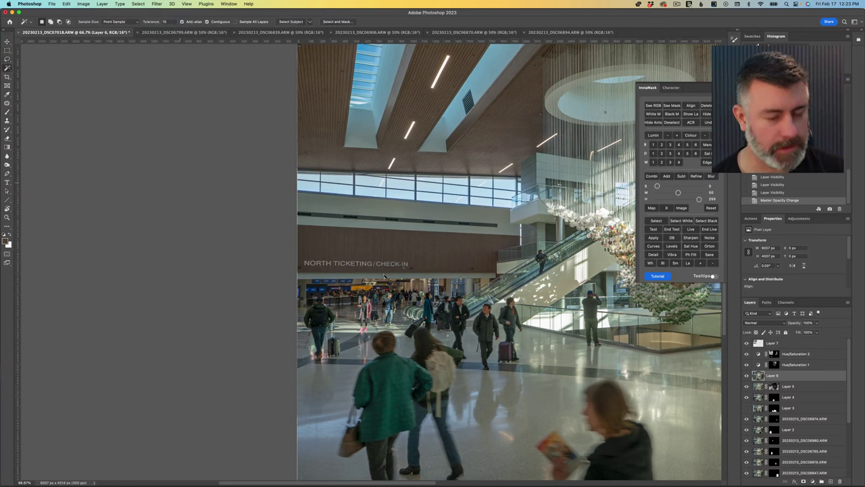
key("super+equal")
key("super+equal")
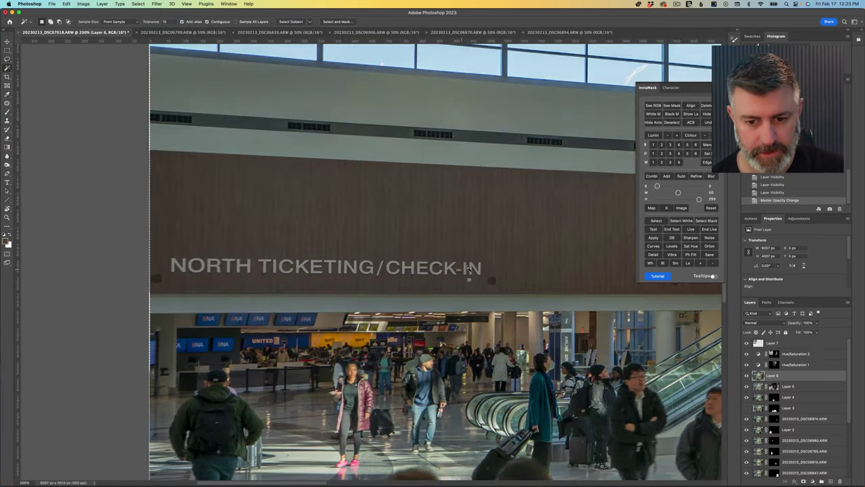
left_click(475, 267, "shift")
left_click(467, 268, "shift")
left_click(457, 269, "shift")
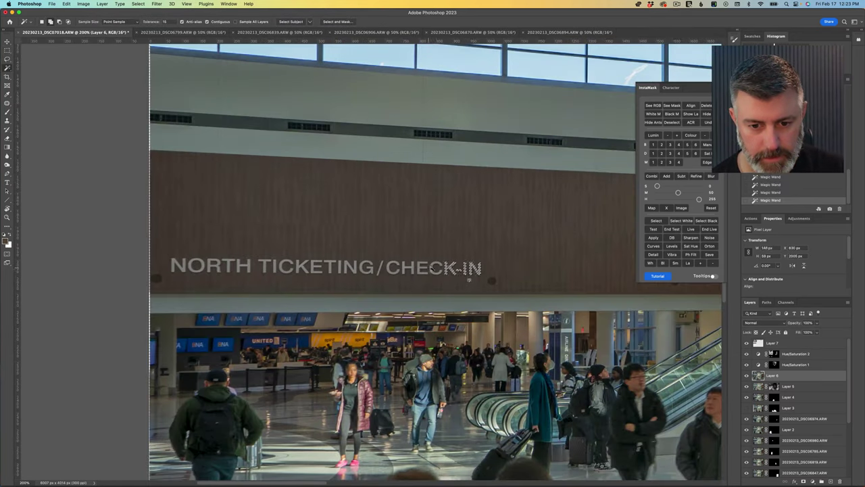
left_click(443, 268, "shift")
left_click(427, 268, "shift")
left_click(392, 267, "shift")
left_click(378, 268, "shift")
left_click(367, 268, "shift")
left_click(352, 268, "shift")
left_click(286, 267, "shift")
left_click(277, 267, "shift")
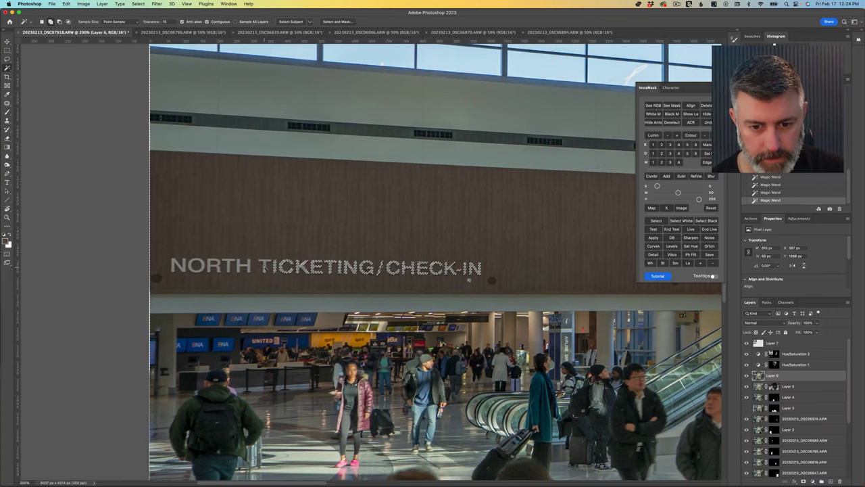
left_click(242, 267, "shift")
left_click(181, 270, "shift")
Step: Add a layer mask to Layer 7 from the letter selection and invert it to keep the brown tint off the sign
left_click(787, 342)
key("b")
left_click(803, 482)
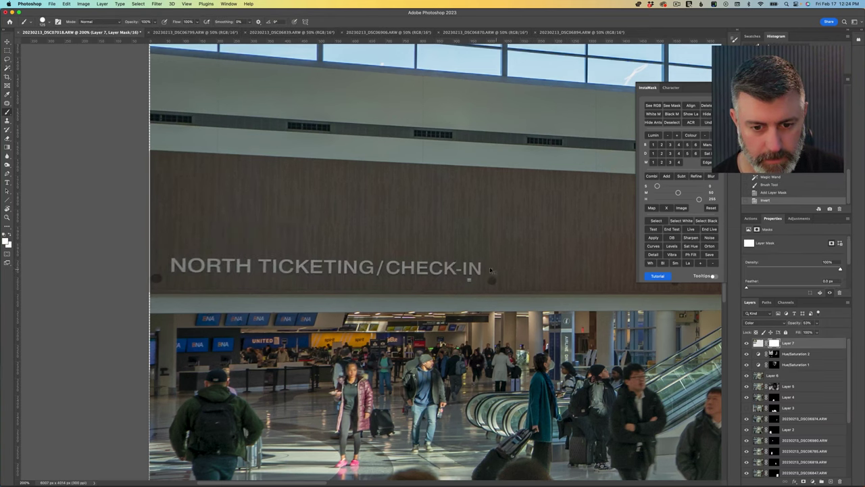
key("super+i")
Step: Compare the image with and without the masked Layer 7, both at the sign and across the whole frame
left_click(747, 343)
left_click(747, 343)
key("super+0")
left_click(747, 343)
left_click(746, 342)
key("super+minus")
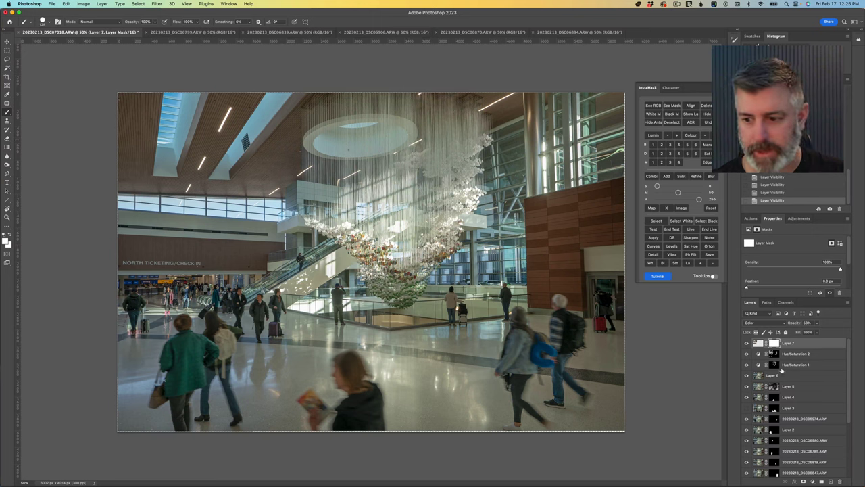
Step: Undo the full-strength stroke on the Hue/Saturation 1 mask and repaint around the sculpture's upper strands at 50% brush opacity
left_click(774, 365)
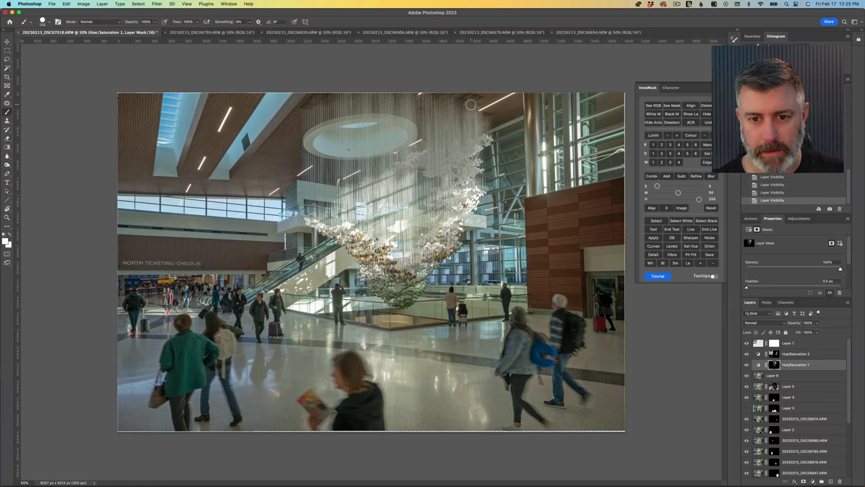
key("super+z")
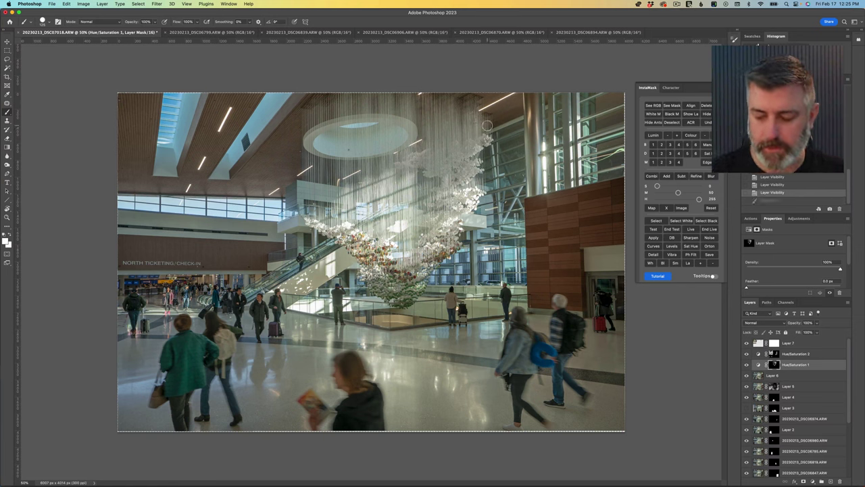
key("5")
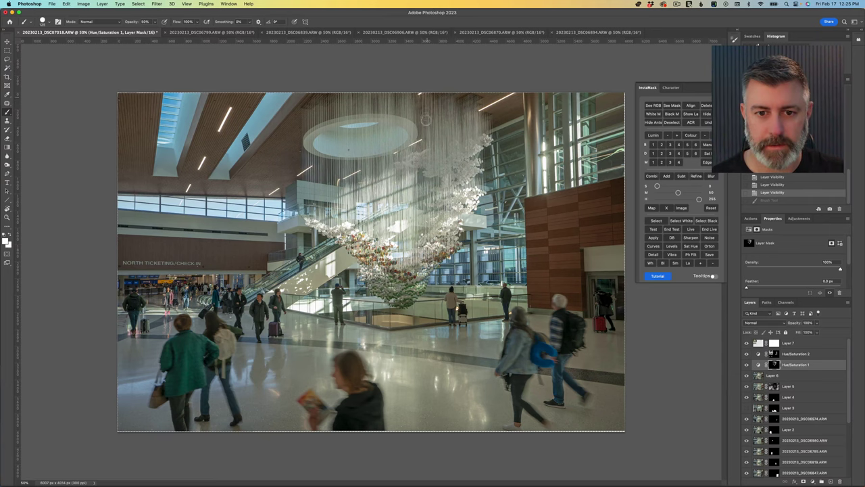
left_click(312, 109)
Step: Compare the whole image with and without the Hue/Saturation 1 adjustment
key("super+minus")
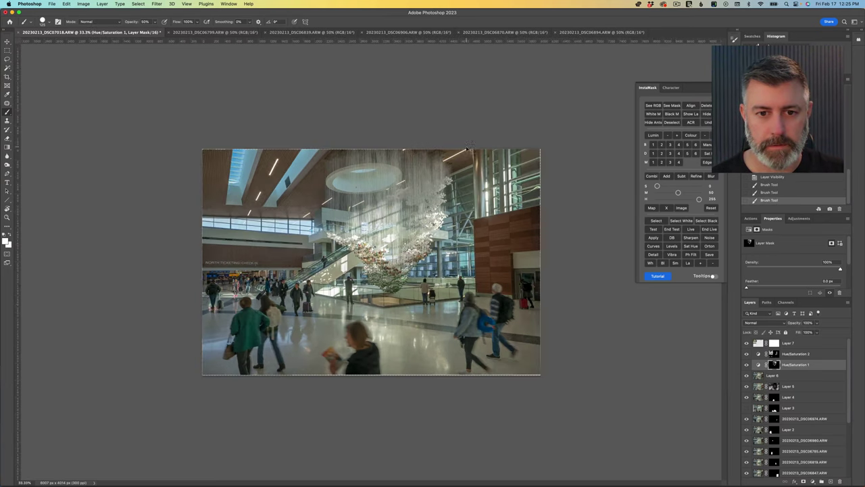
left_click(746, 364)
left_click(746, 365)
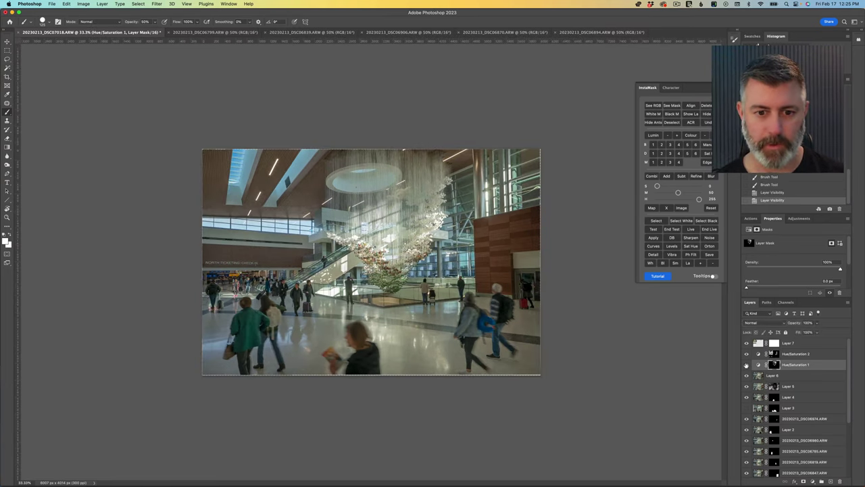
left_click(746, 365)
left_click(746, 365)
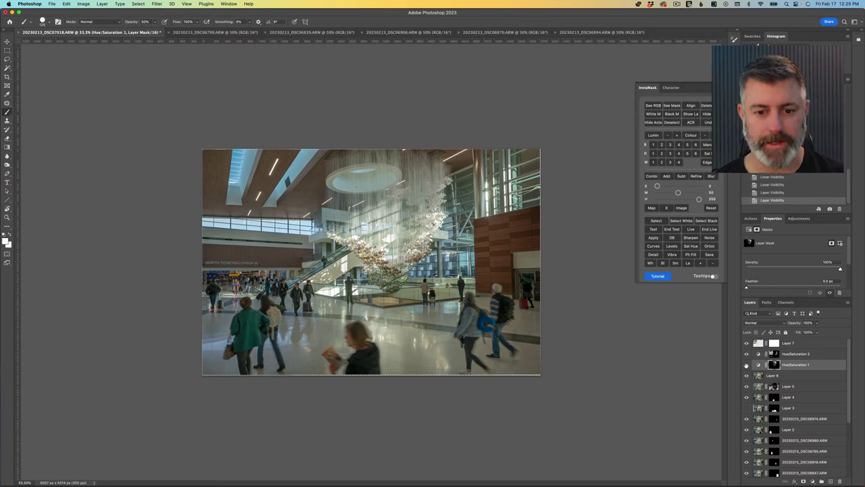
left_click(747, 365)
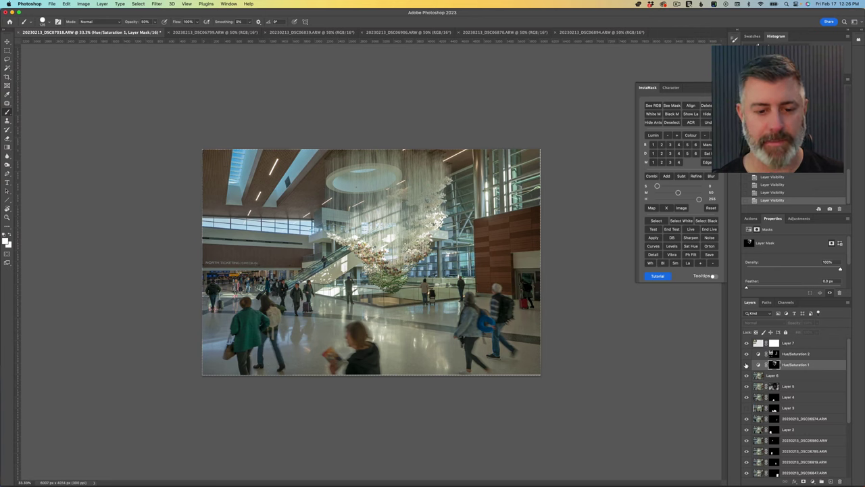
left_click(746, 365)
left_click(746, 365)
left_click(746, 365)
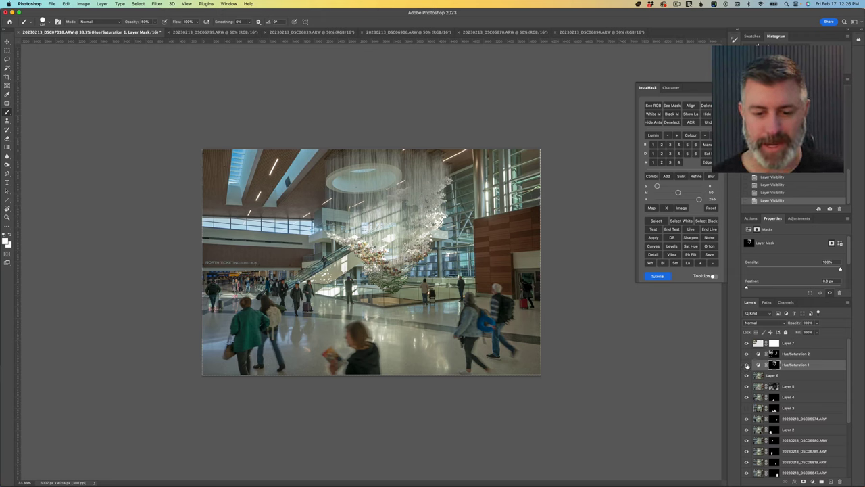
Step: Add a Hue/Saturation adjustment layer above Layer 7 and set the Yellows saturation to -57
left_click(801, 344)
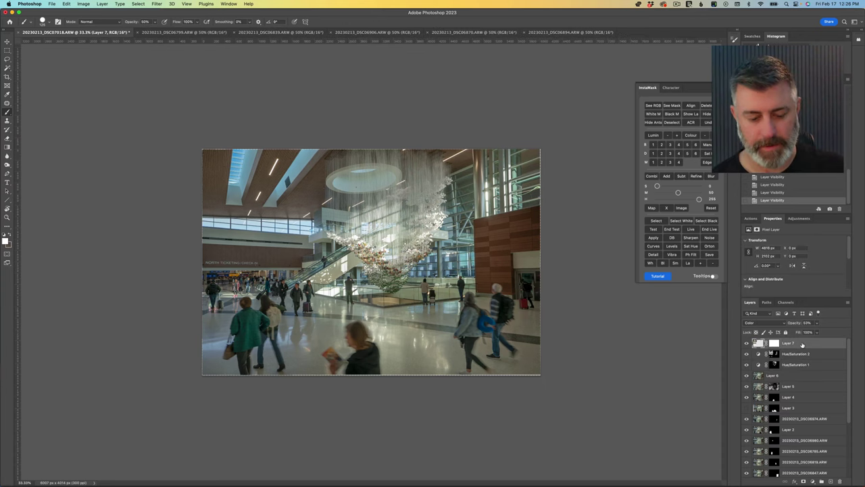
left_click(798, 219)
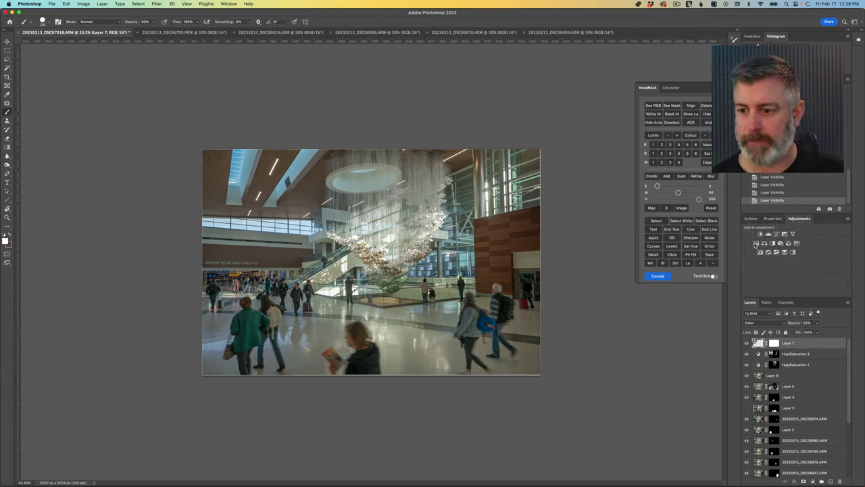
left_click(759, 250)
left_click(762, 250)
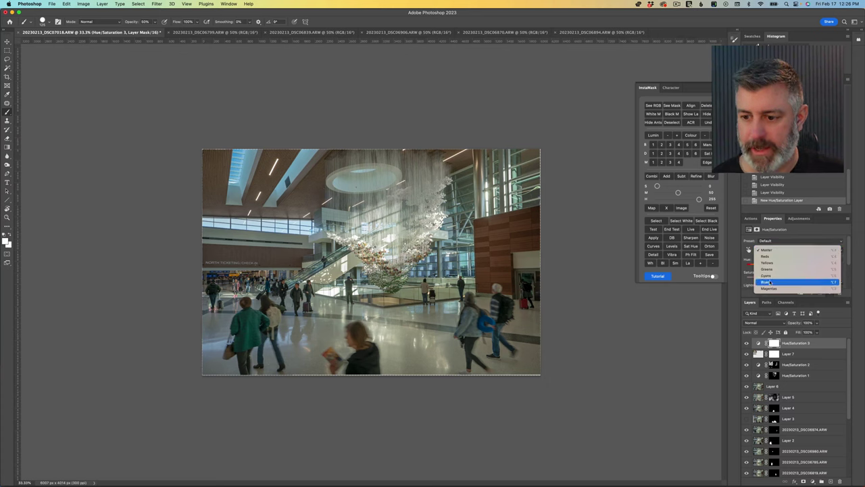
left_click(774, 263)
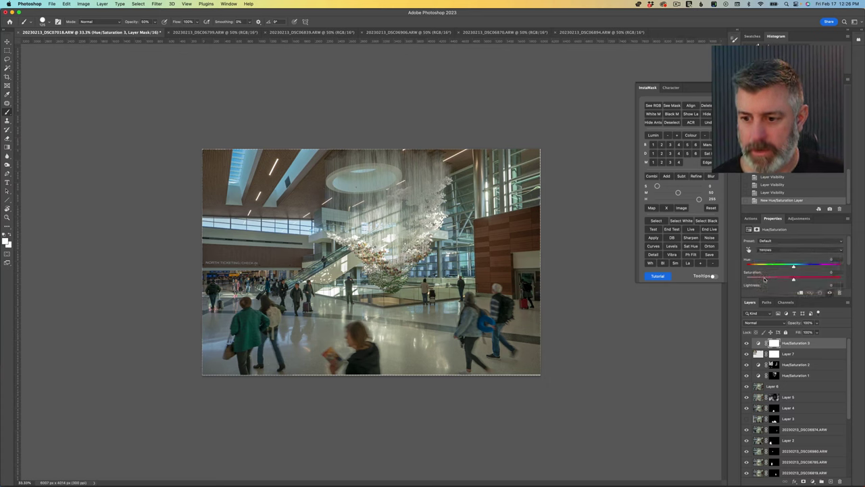
left_click_drag(792, 280, 856, 282)
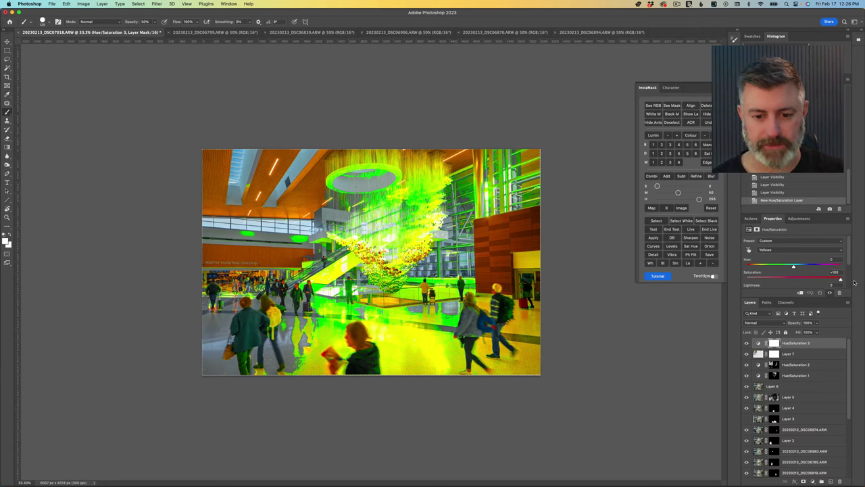
left_click_drag(856, 281, 766, 280)
Step: Invert the Hue/Saturation 3 mask to black and paint the yellow reduction onto the lobby floor with a much larger soft brush
key("ctrl+i")
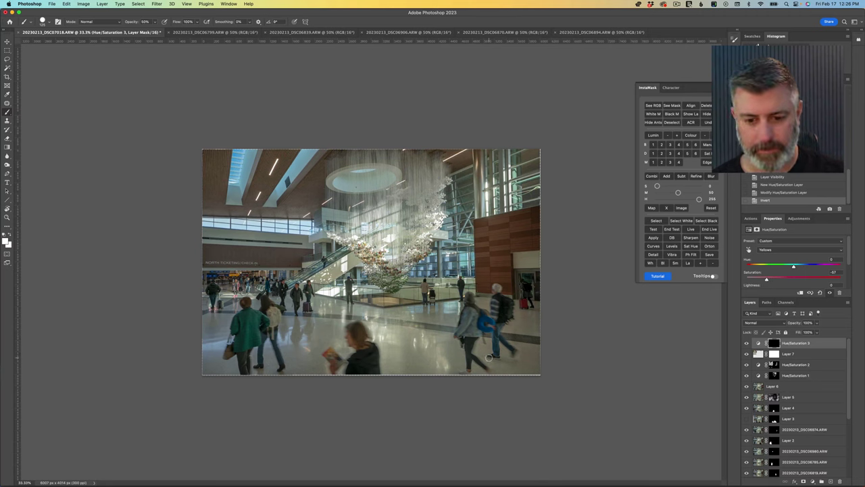
key("bracketright")
key("bracketright")
key("bracketright")
key("bracketright")
key("bracketright")
key("bracketright")
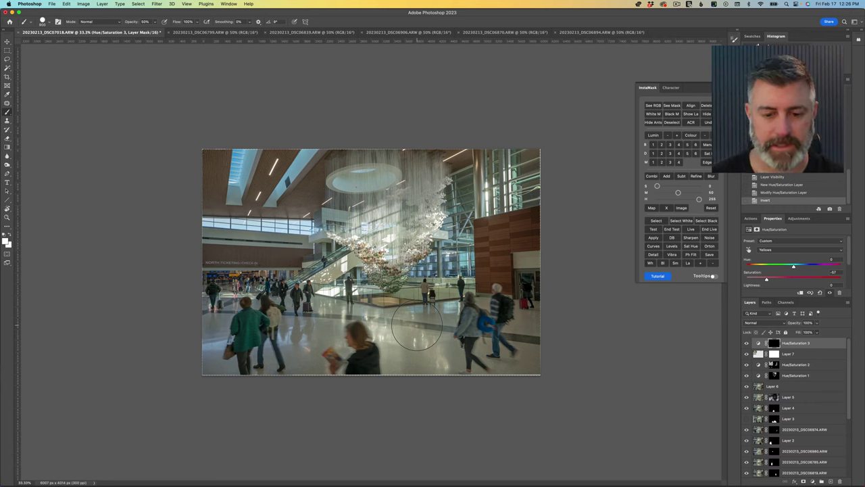
mouse_move(417, 327)
left_mouse_down()
mouse_move(482, 341)
mouse_move(524, 330)
mouse_move(527, 363)
mouse_move(440, 356)
mouse_move(436, 337)
mouse_move(419, 343)
mouse_move(439, 325)
mouse_move(390, 346)
mouse_move(409, 355)
mouse_move(449, 291)
mouse_move(471, 286)
mouse_move(441, 289)
mouse_move(527, 261)
mouse_move(488, 306)
mouse_move(404, 360)
left_mouse_up()
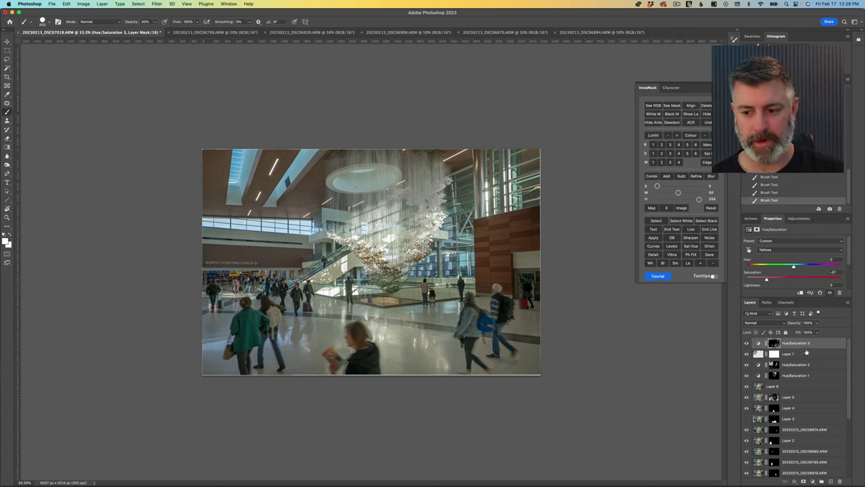
Step: Compare the image with and without the Hue/Saturation 3 adjustment
left_click(746, 343)
left_click(746, 342)
left_click(746, 342)
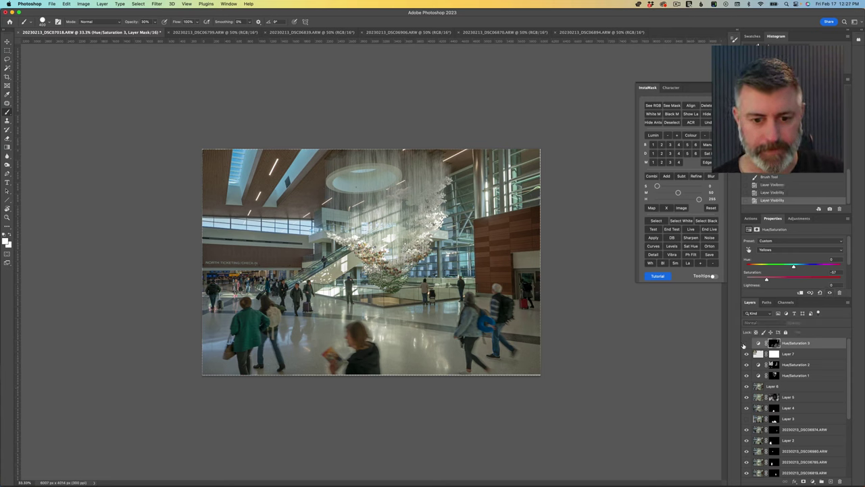
left_click(746, 342)
left_click(747, 342)
left_click(746, 343)
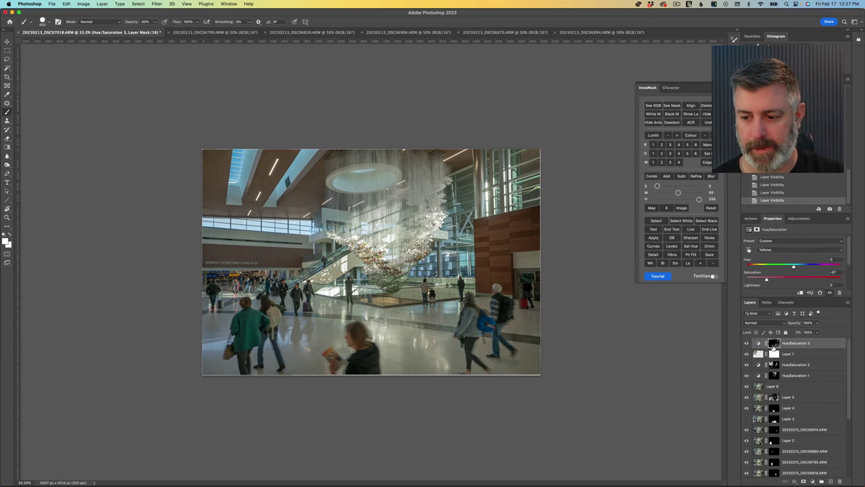
Step: Paint the Hue/Saturation 3 mask with a smaller brush over the glass railing area beneath the sculpture to reduce its yellow
left_click(774, 344)
key("super+plus")
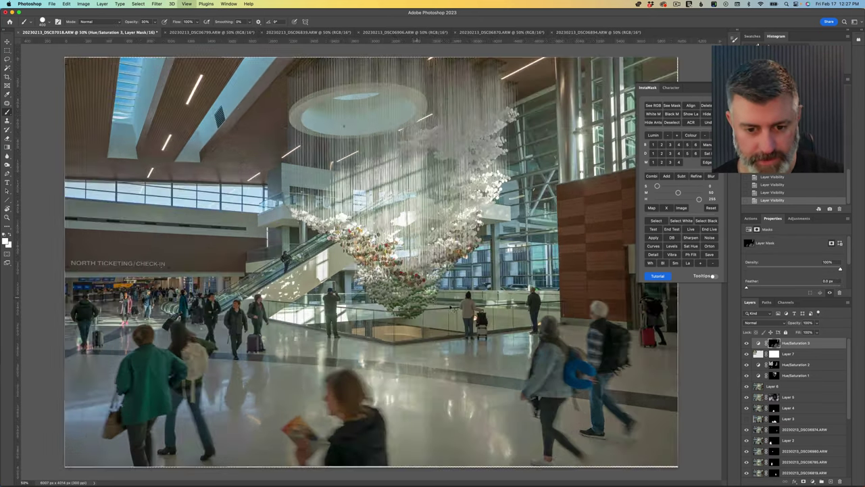
key("super+plus")
key("super+plus")
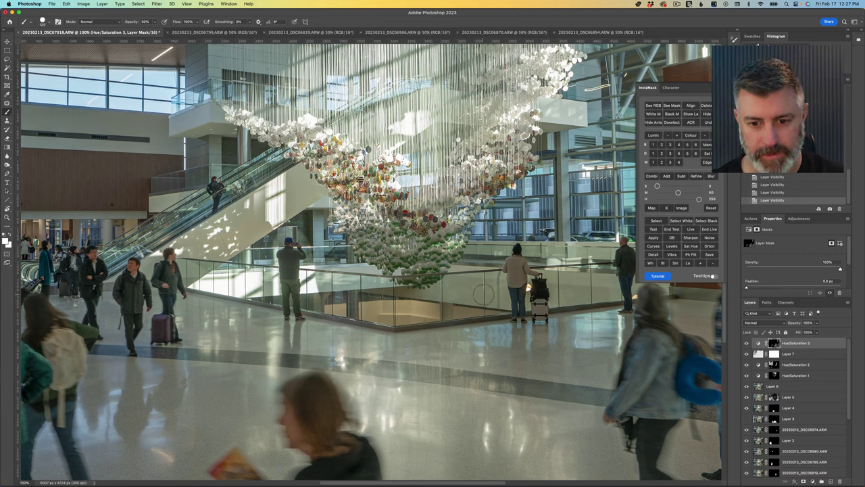
mouse_move(484, 294)
left_mouse_down()
mouse_move(493, 296)
mouse_move(453, 292)
mouse_move(466, 277)
mouse_move(455, 277)
mouse_move(426, 297)
left_mouse_up()
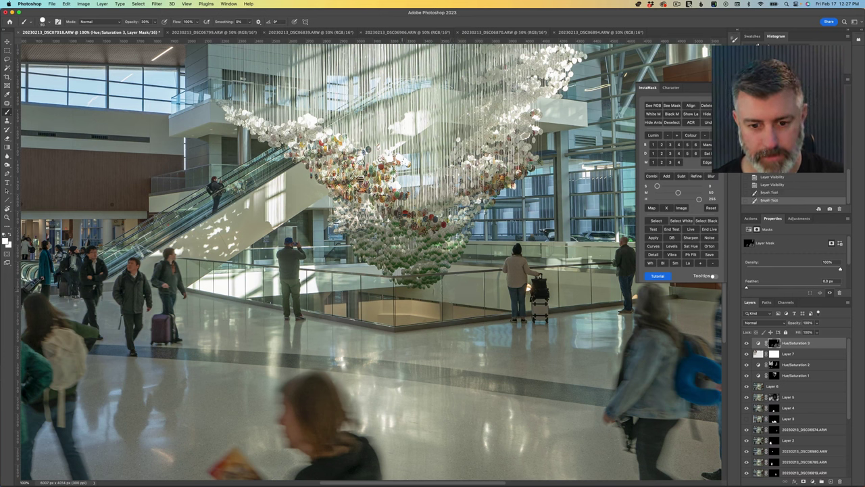
left_click_drag(492, 277, 503, 301)
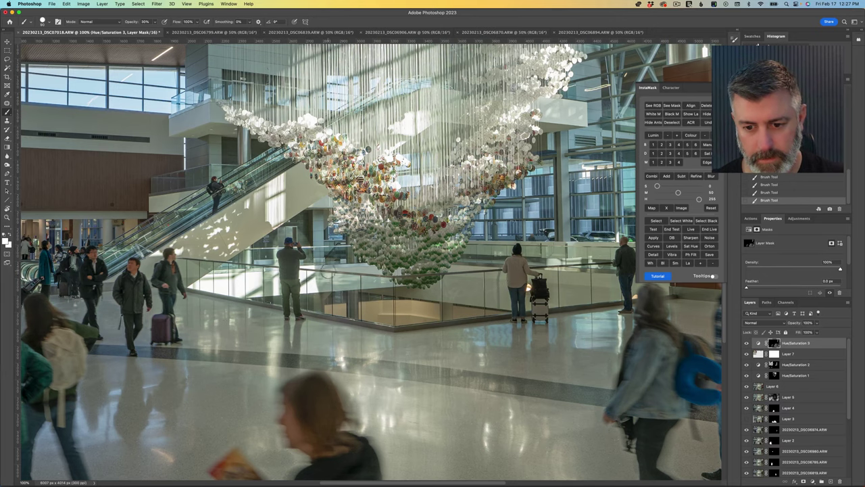
Step: Stamp all visible layers into a new top layer and apply Luminar AI's favorite template Architecture Finishing to it
key("super+minus")
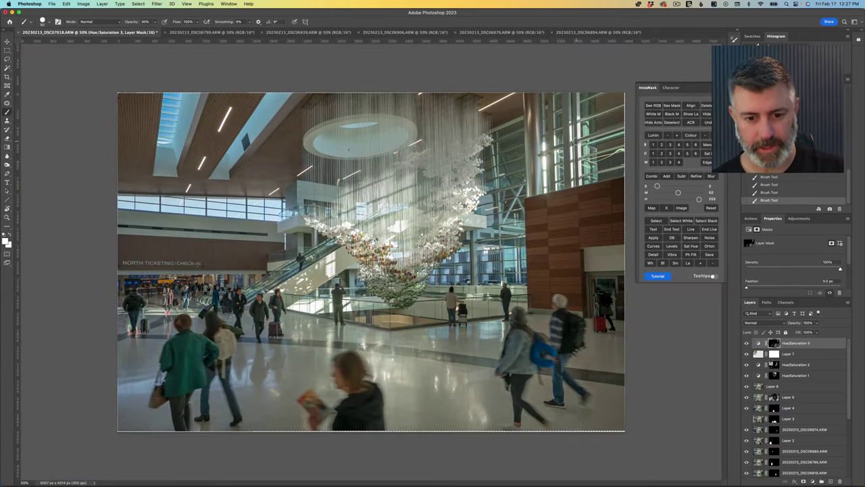
key("super+alt+shift+e")
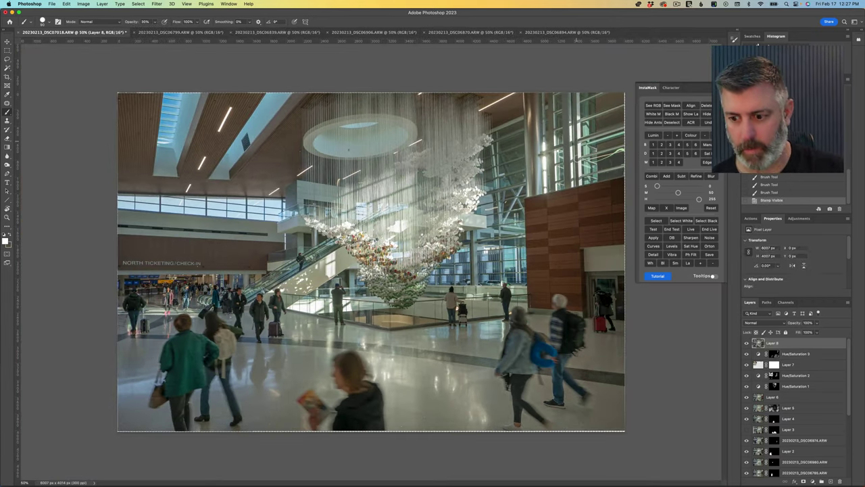
left_click(155, 4)
mouse_move(223, 164)
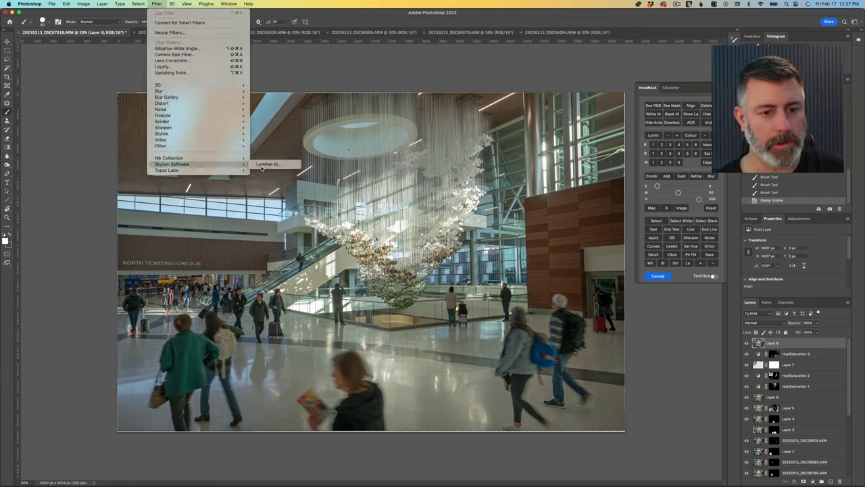
left_click(268, 164)
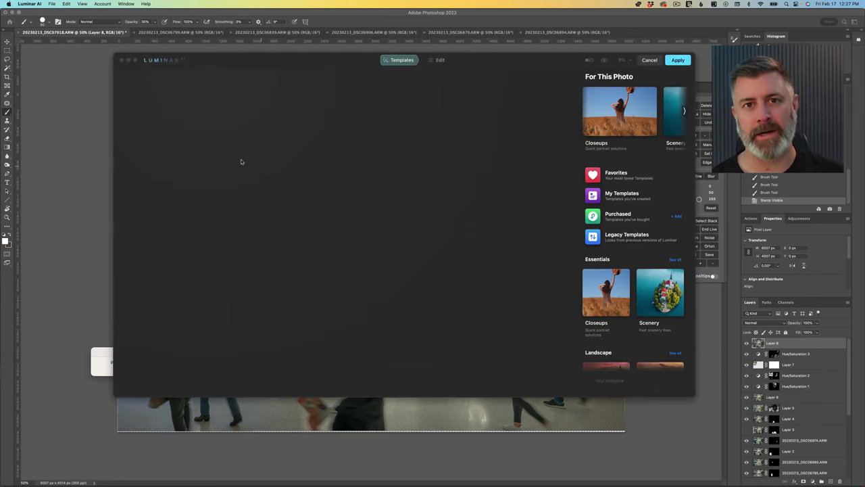
left_click(617, 175)
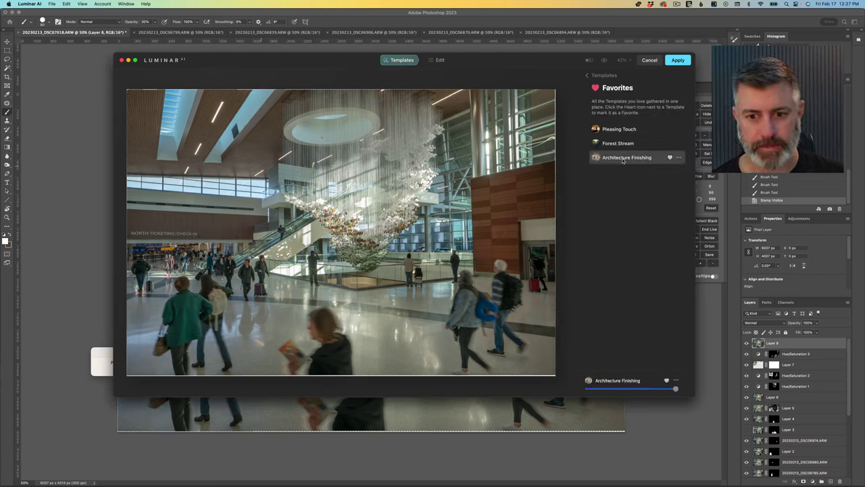
left_click(677, 61)
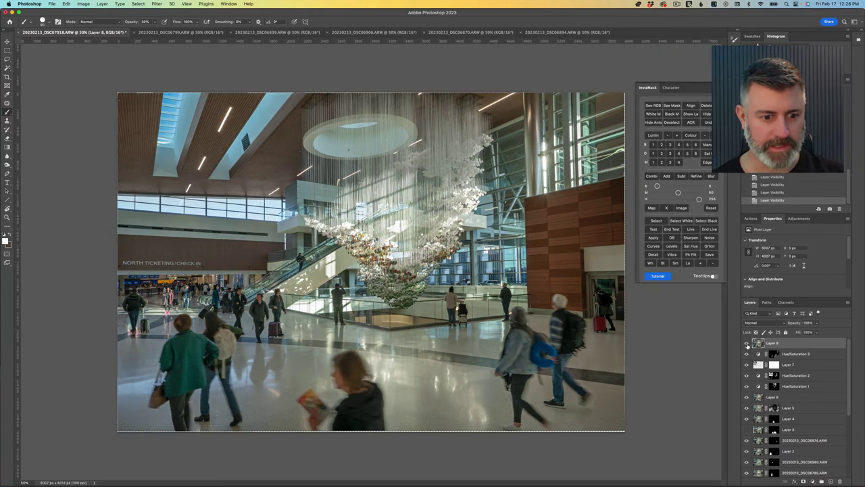
Step: Compare the image with and without the Luminar-finished Layer 8
left_click(747, 343)
left_click(747, 344)
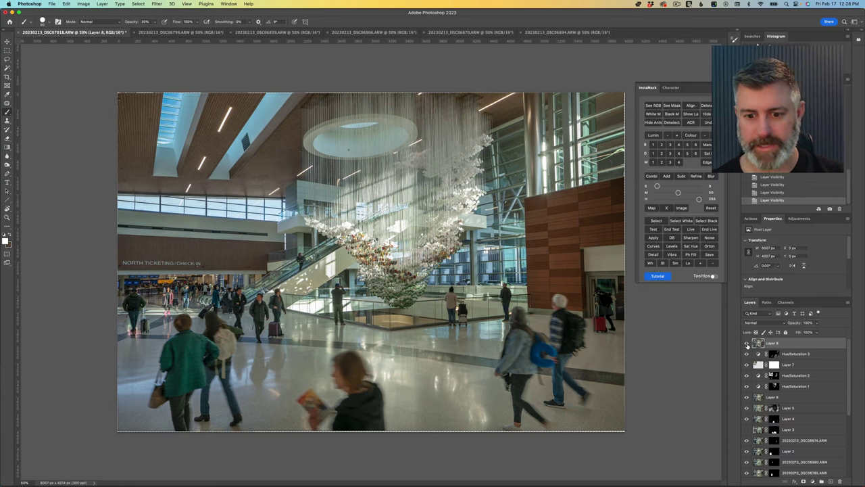
left_click(746, 343)
left_click(746, 343)
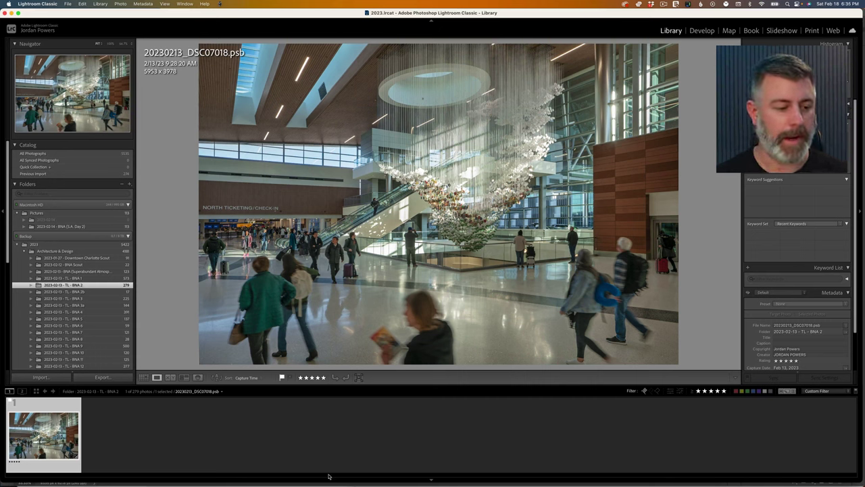
Step: In Lightroom Classic, open the folder 2023-02-13 - TL - BNA 9 and turn off the flag filter to show its unflagged five-star frames
left_click(84, 347)
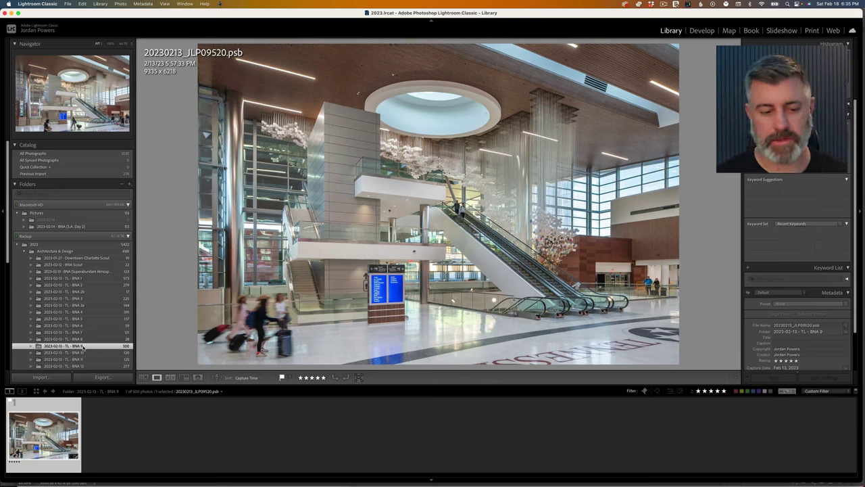
mouse_move(209, 447)
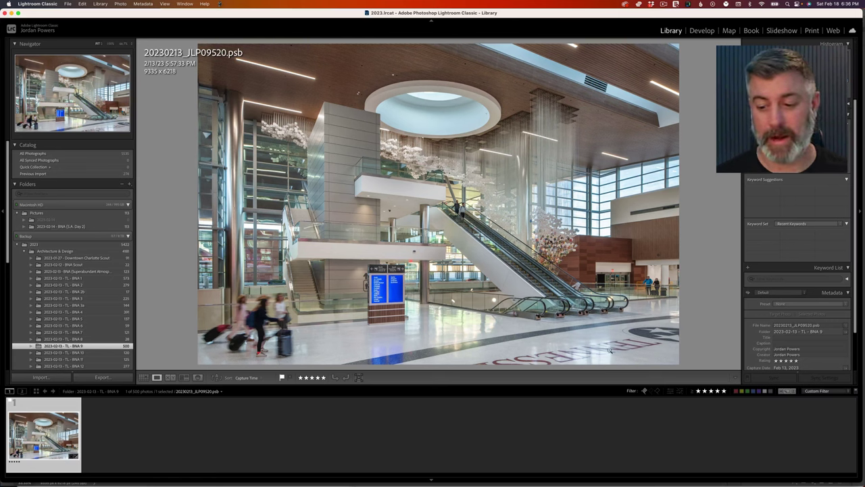
left_click(646, 393)
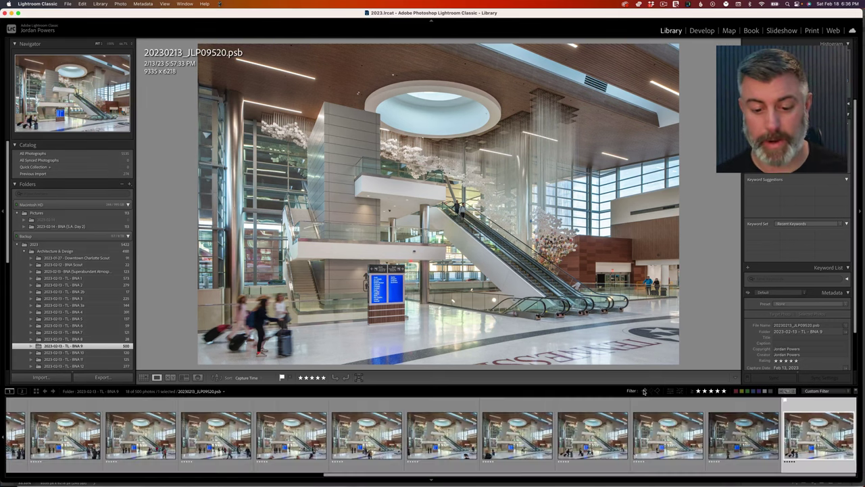
Step: Review the BNA 9 five-star frames one by one, from the first source exposure through to the finished composite 20230213_JLP09520.psb
scroll(716, 438, "up", 5)
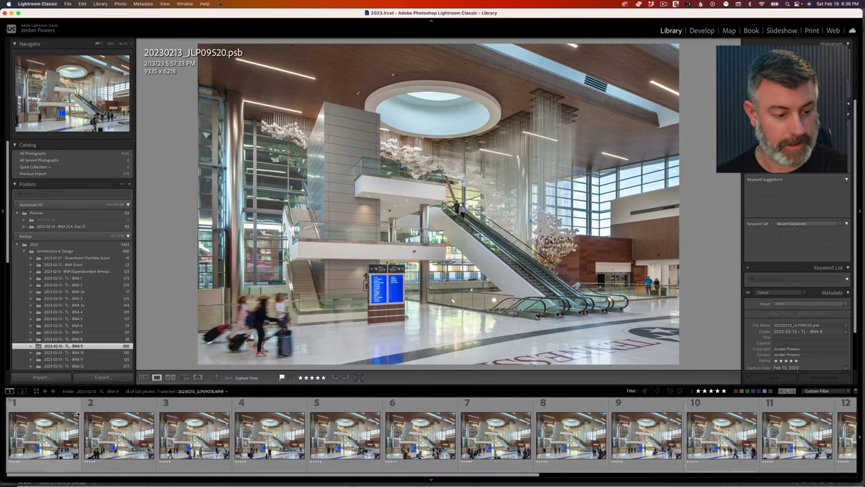
left_click(28, 448)
key("Right")
key("Right")
key("Right")
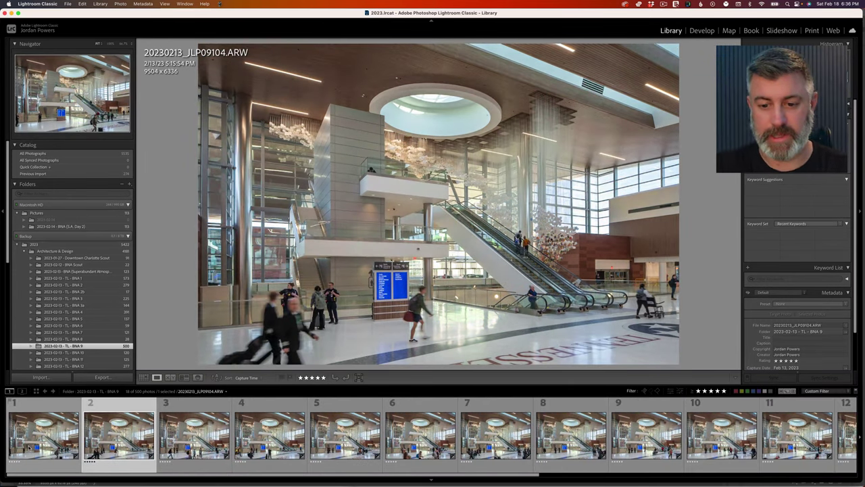
key("Right")
key("Right")
key("Right")
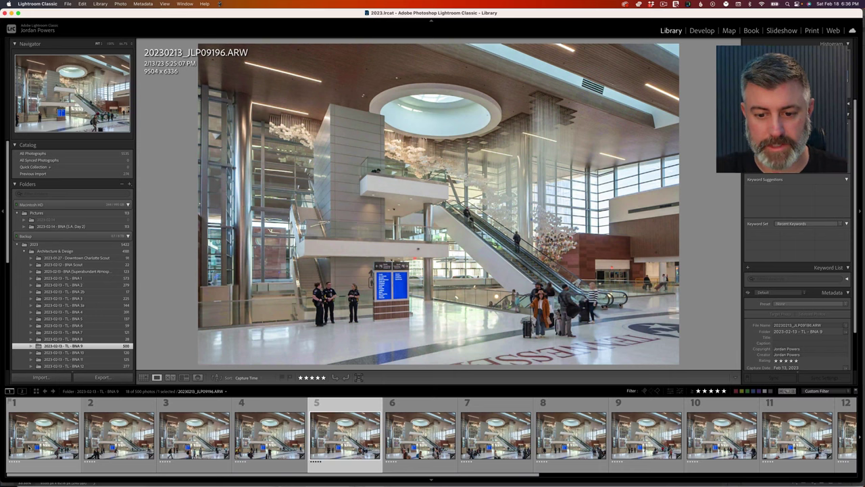
key("Right")
key("Right")
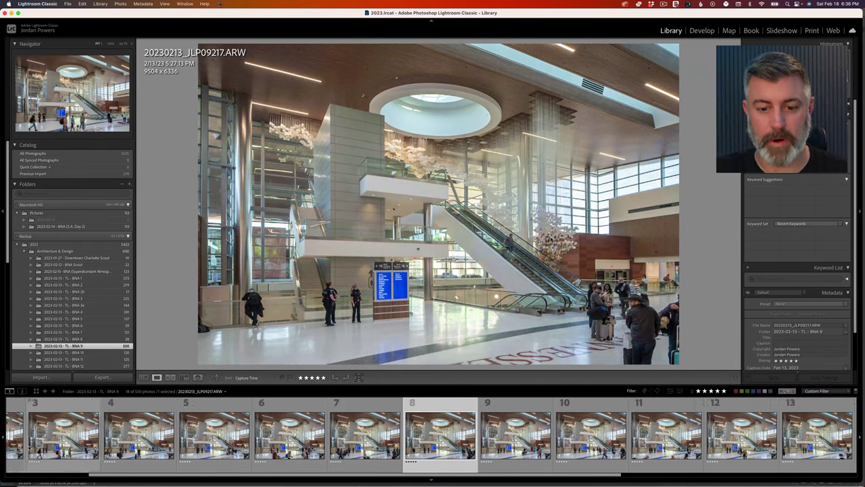
key("Right")
key("Right")
key("Right")
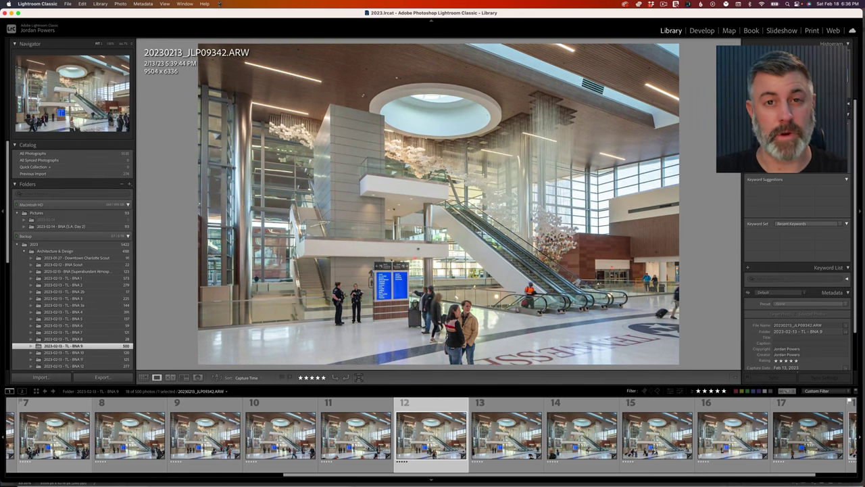
key("Right")
key("Right")
key("Right")
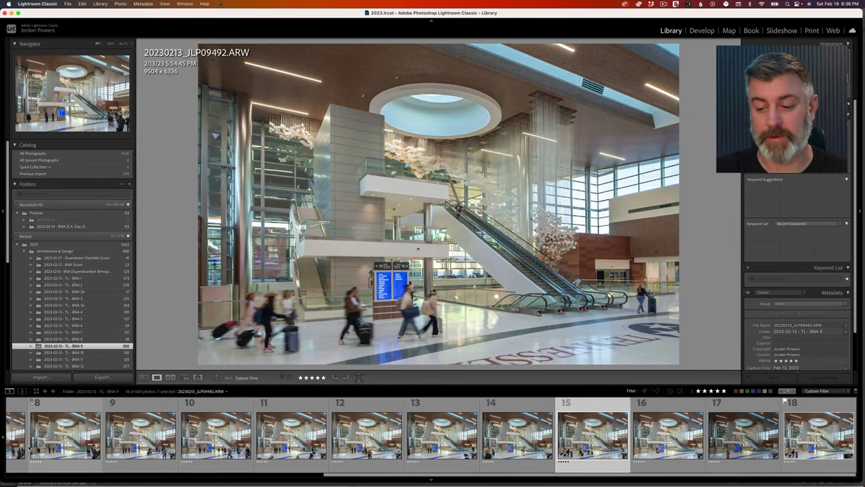
key("Right")
key("Right")
key("Right")
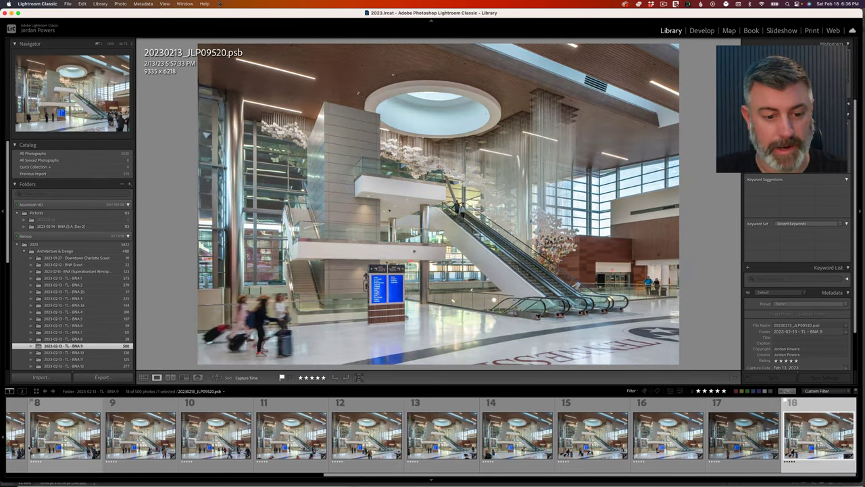